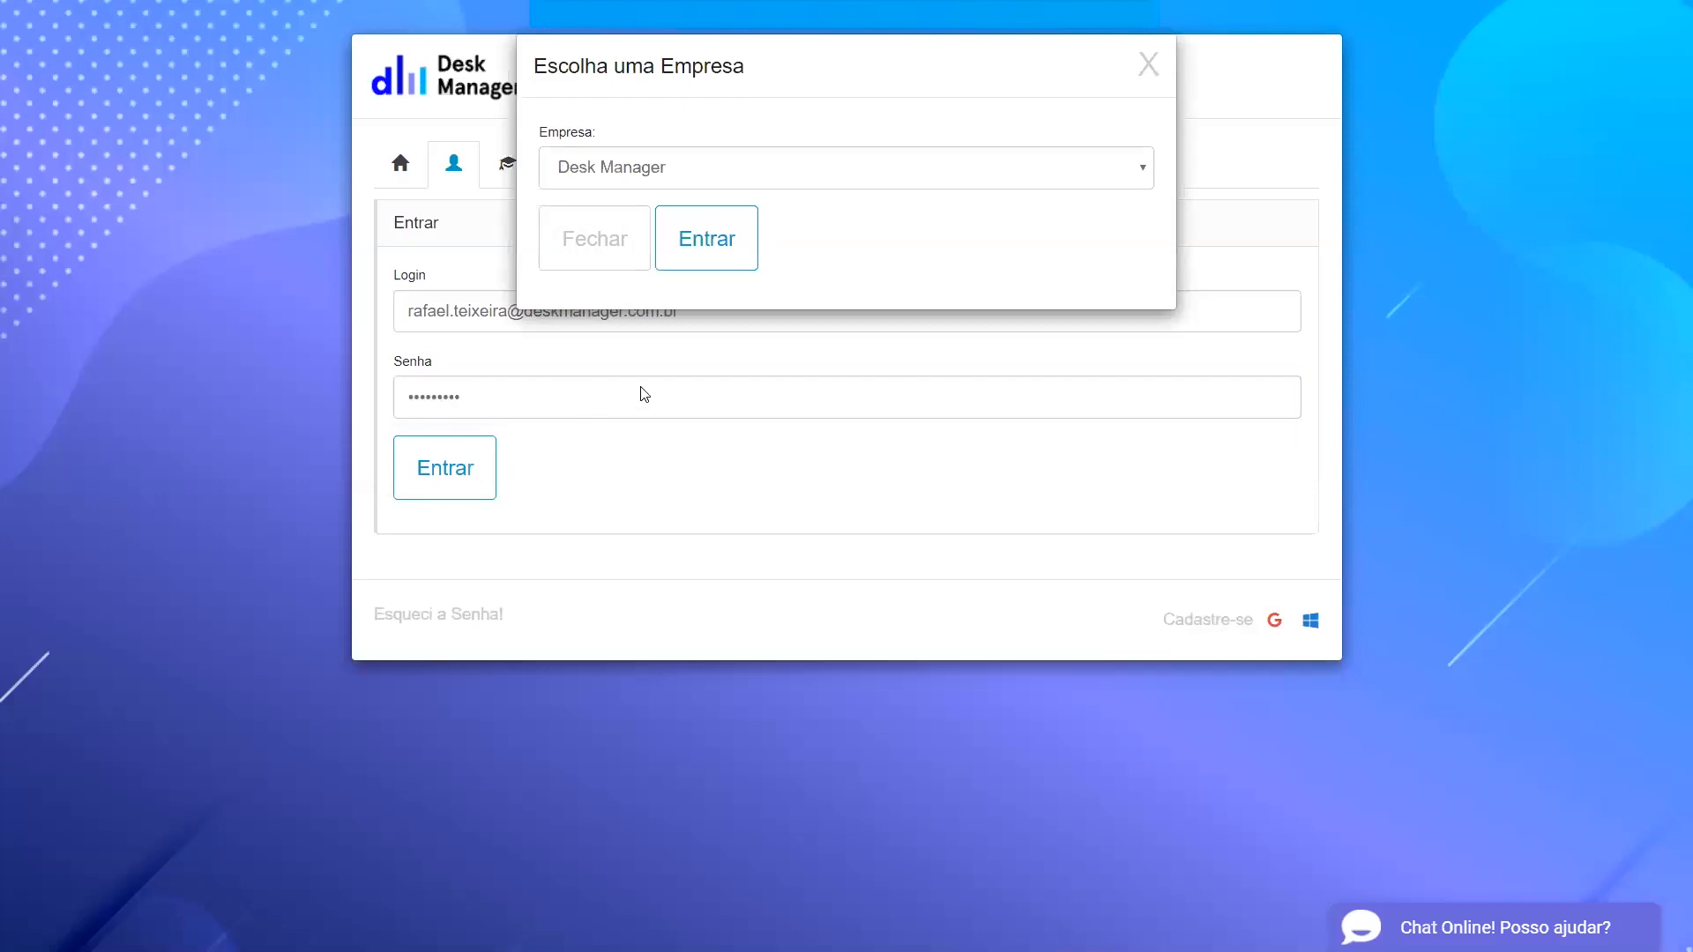
Enter the portal with the company Desk Manager and start a new ticket under Suporte » Hardware » Monitor » Não Liga
click(716, 268)
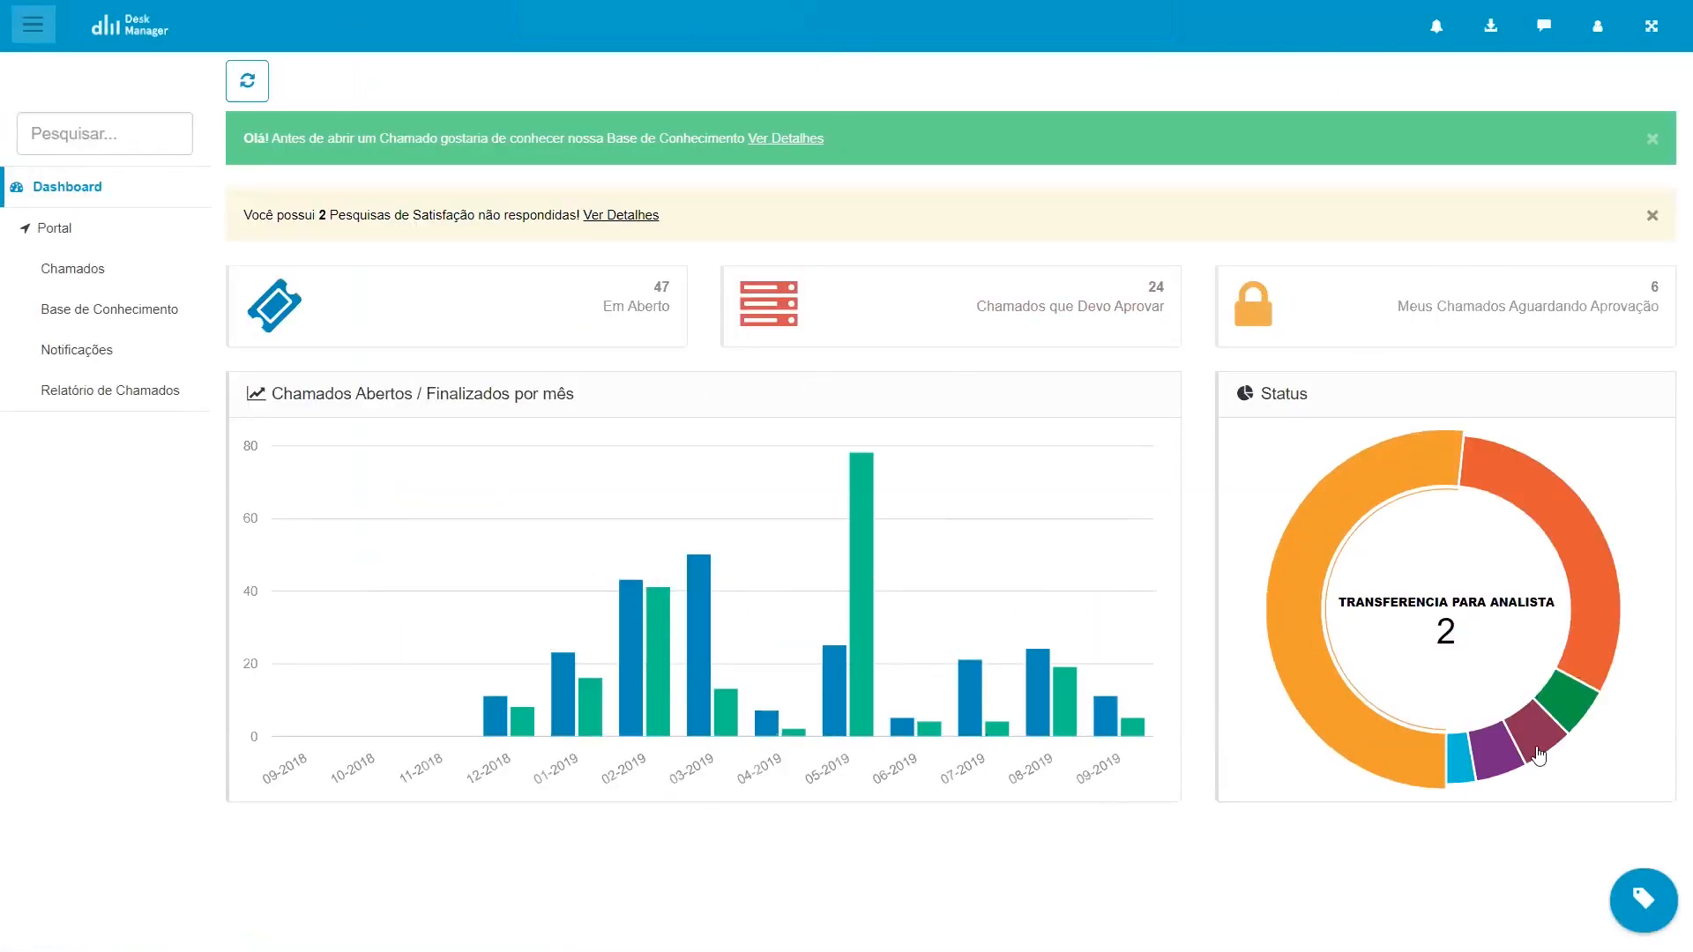
click(1643, 899)
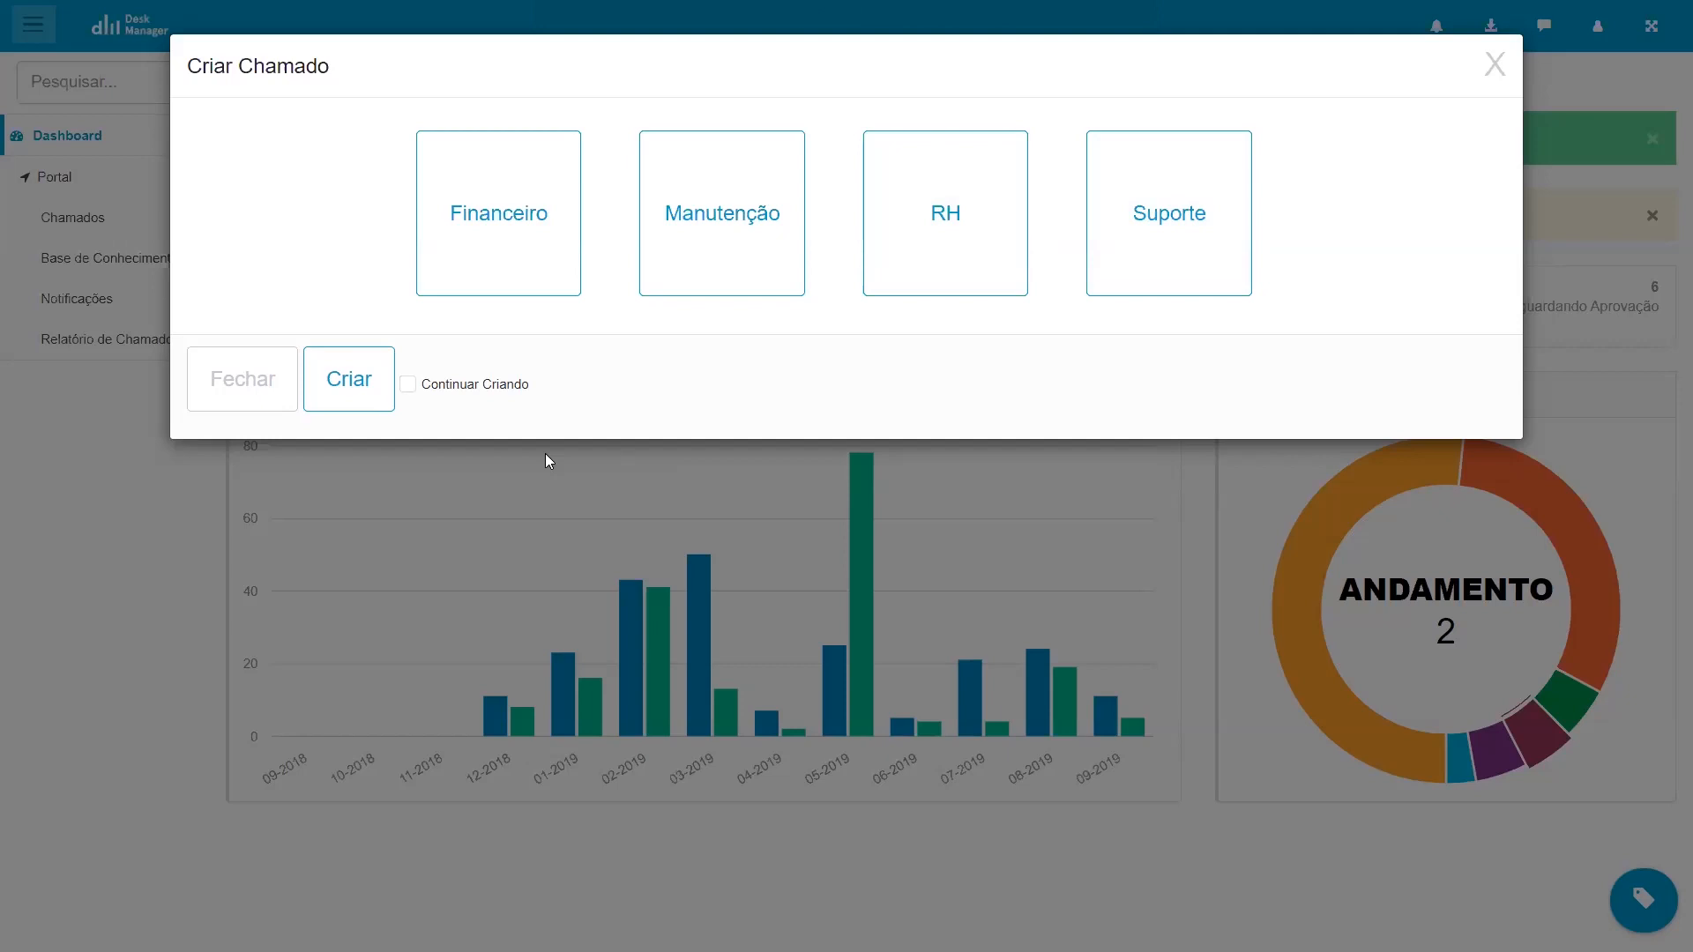
click(506, 226)
click(944, 197)
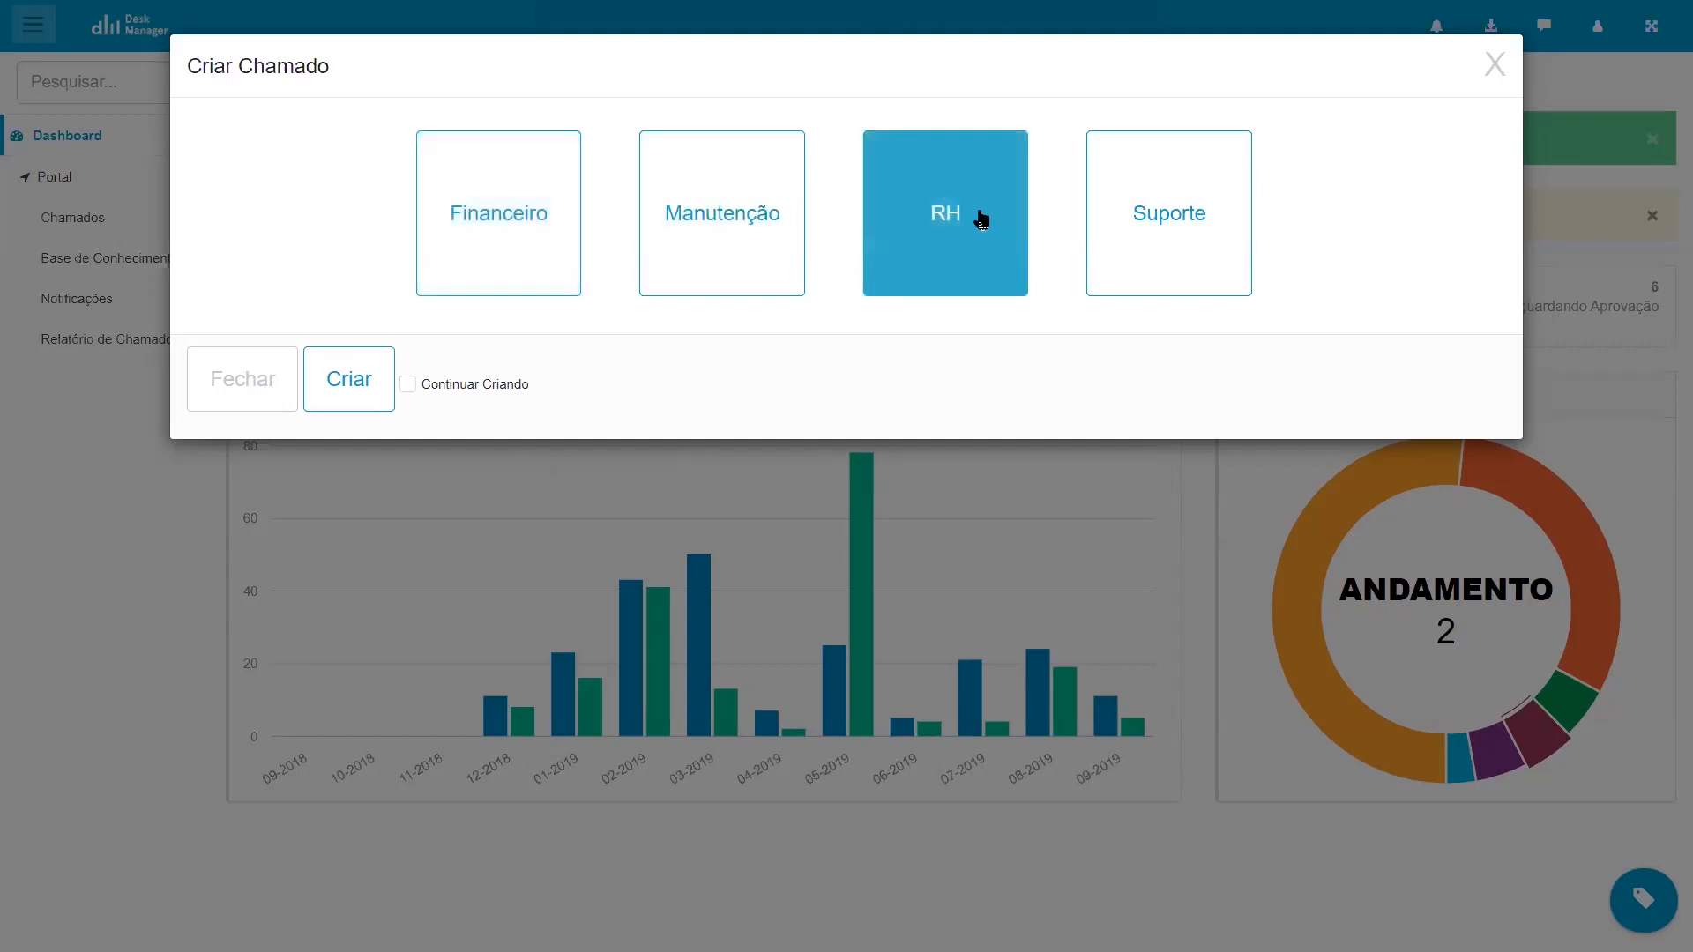
click(1167, 172)
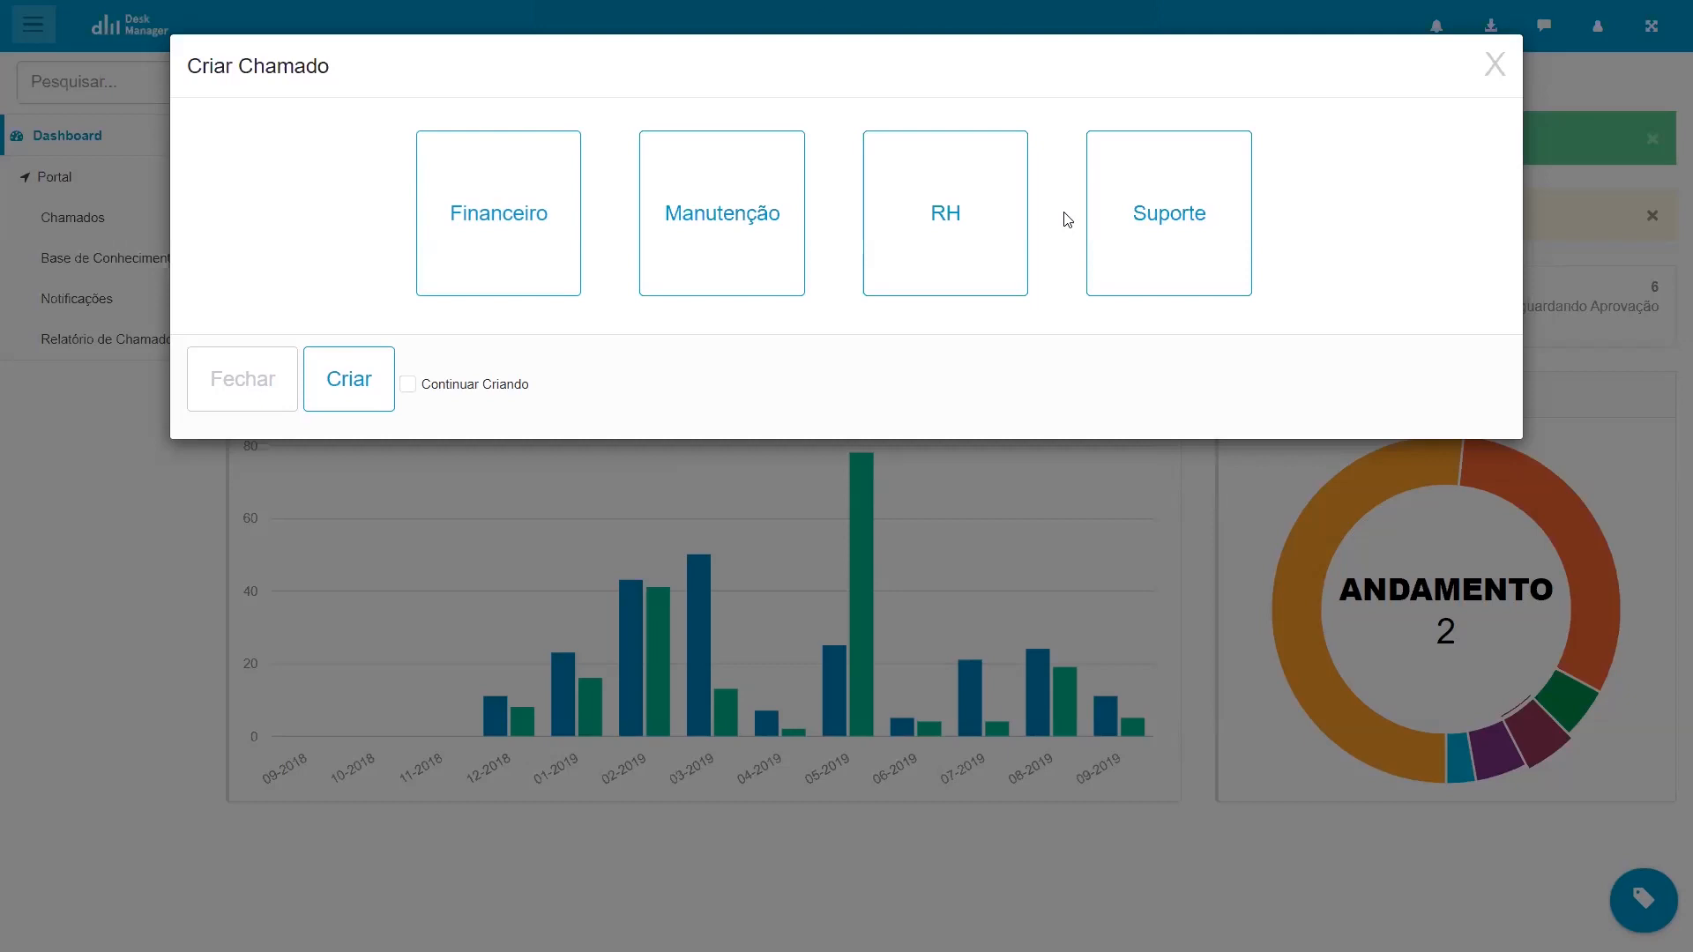
click(1122, 201)
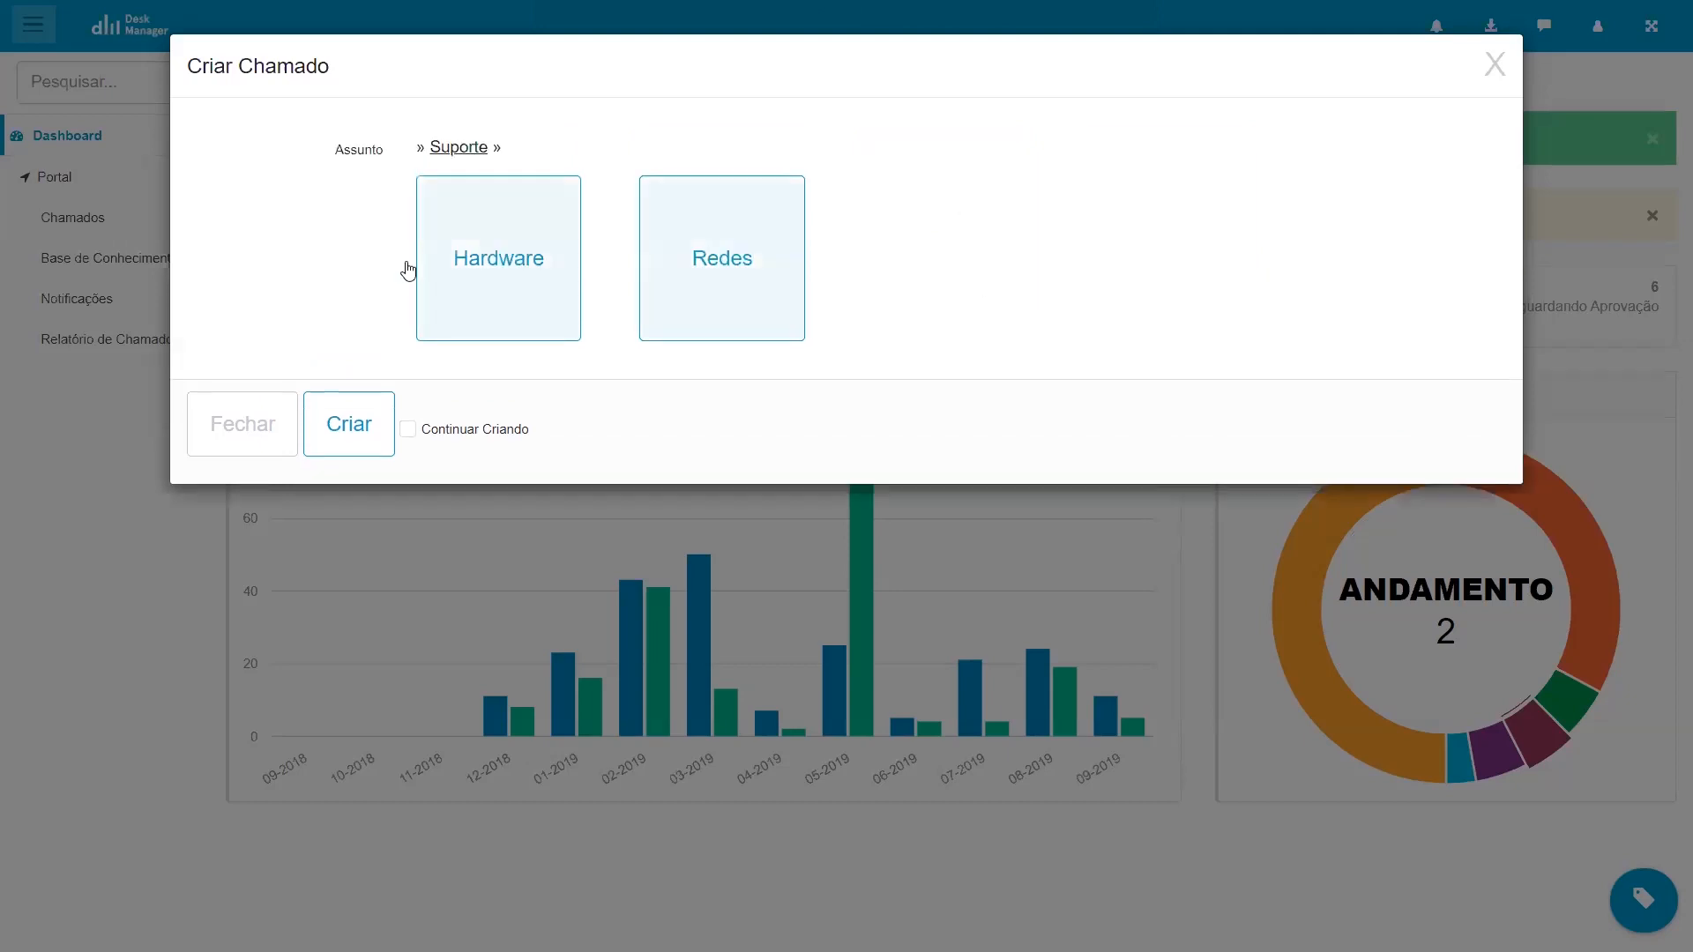
click(516, 267)
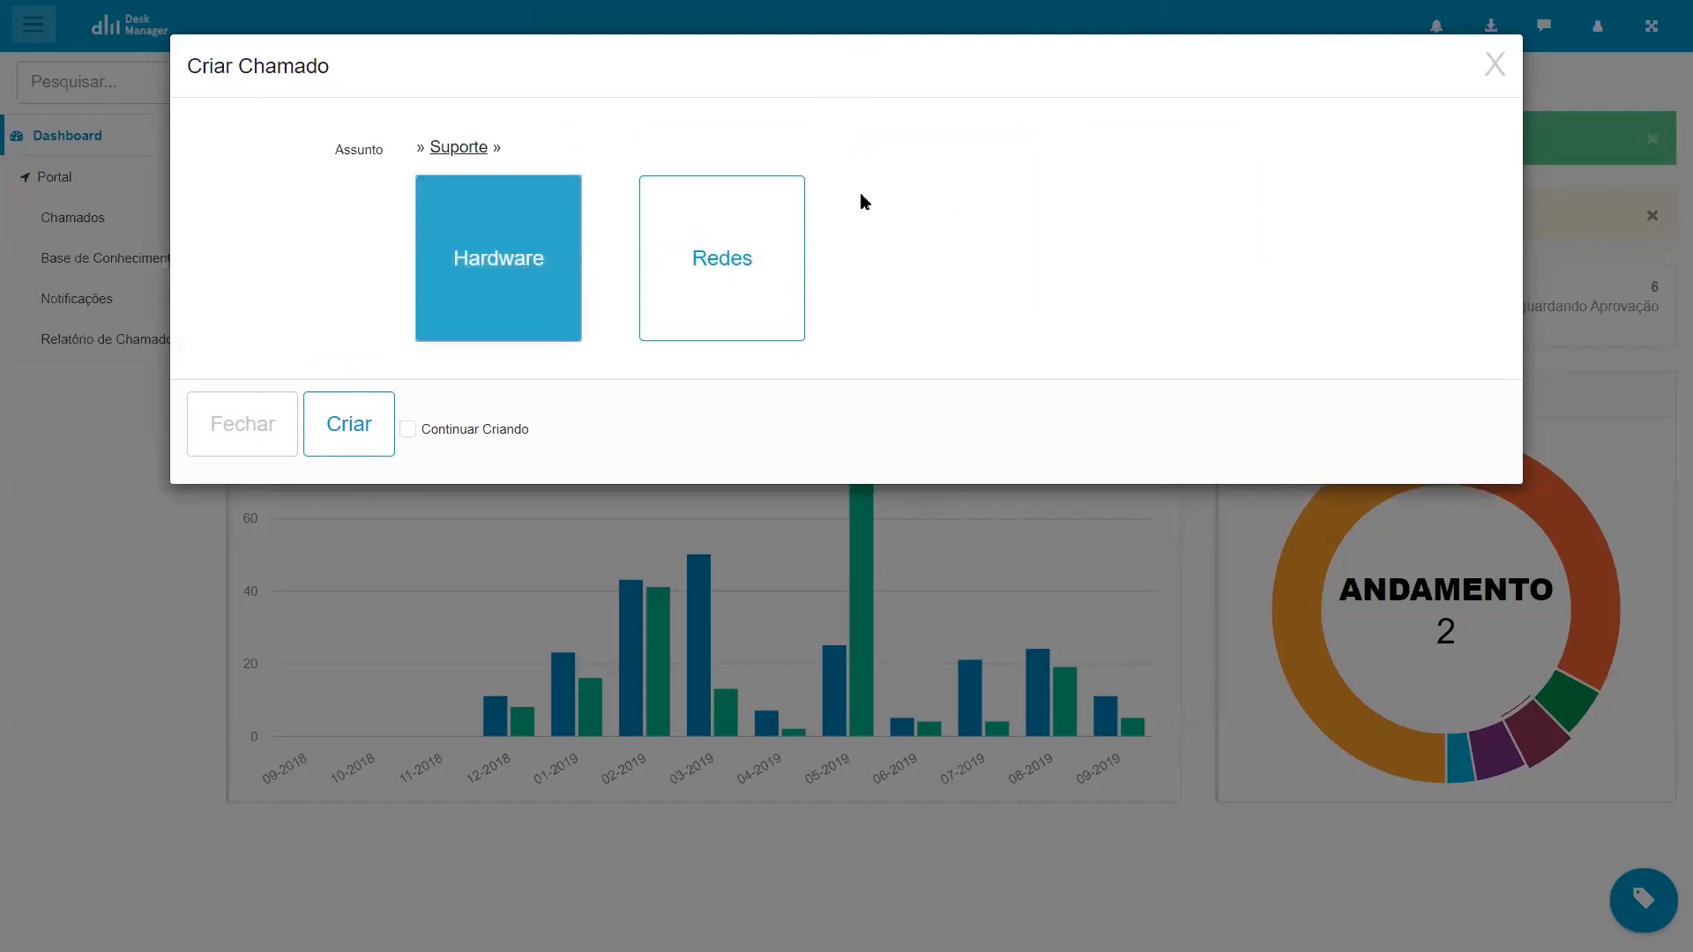
click(517, 265)
click(491, 271)
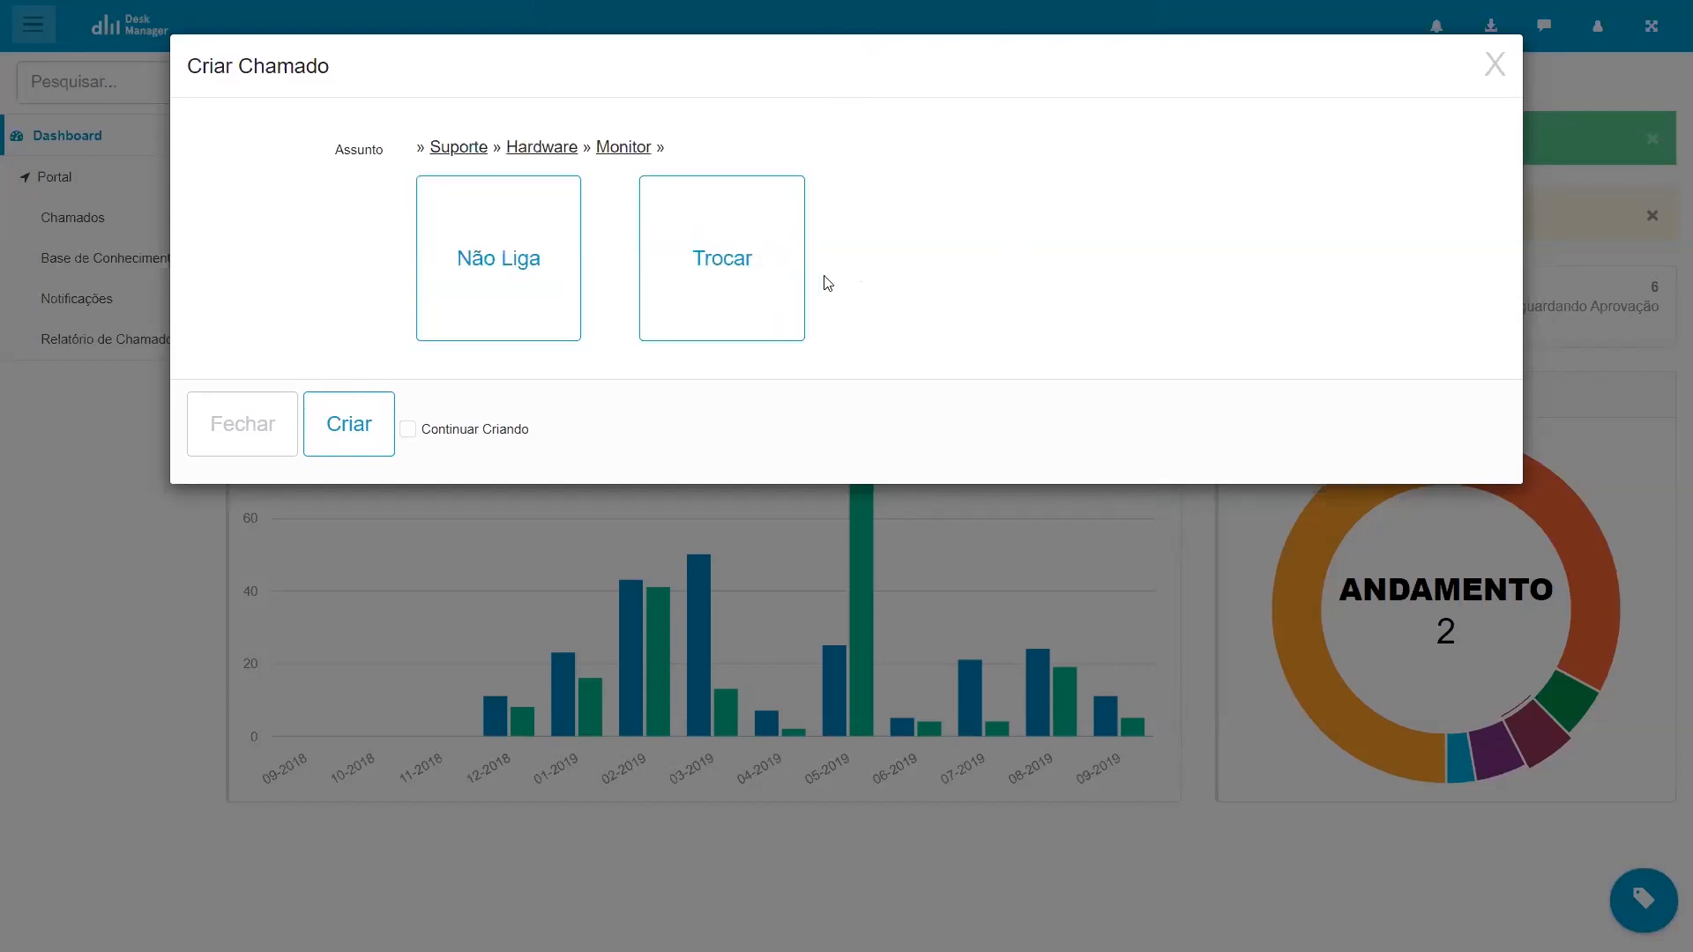
click(474, 281)
Create the ticket with the description "Meu monitor não está ligando" and view the open tickets in the portal's Chamados list
click(776, 272)
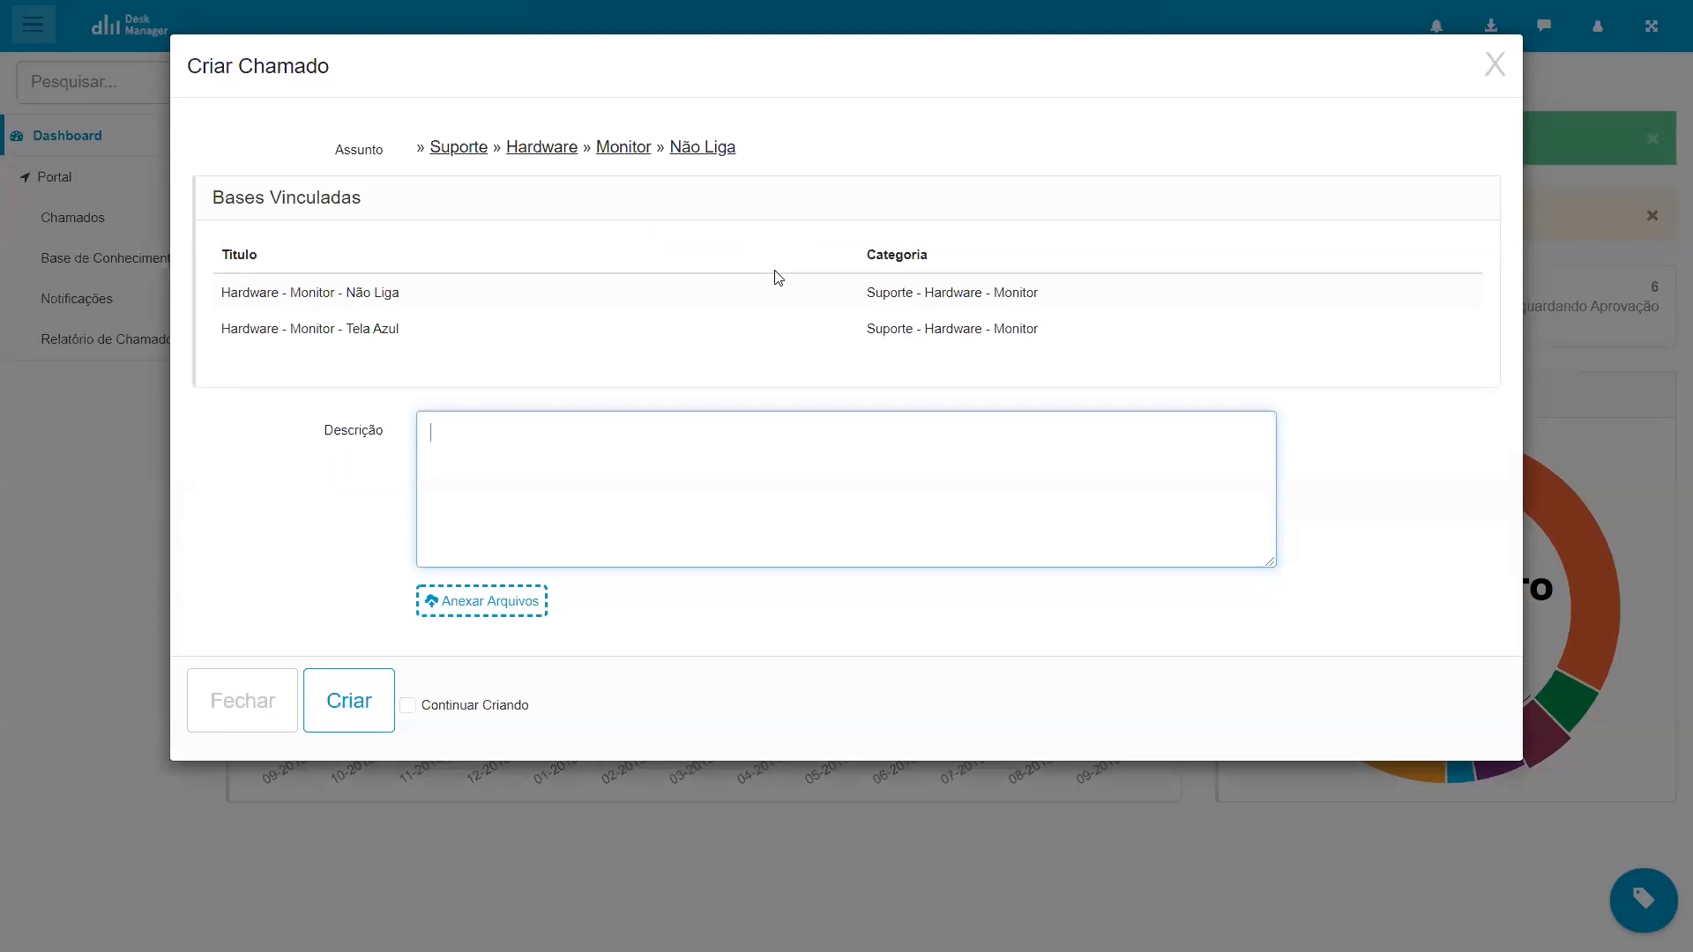
text(Meu monitor não está ligando)
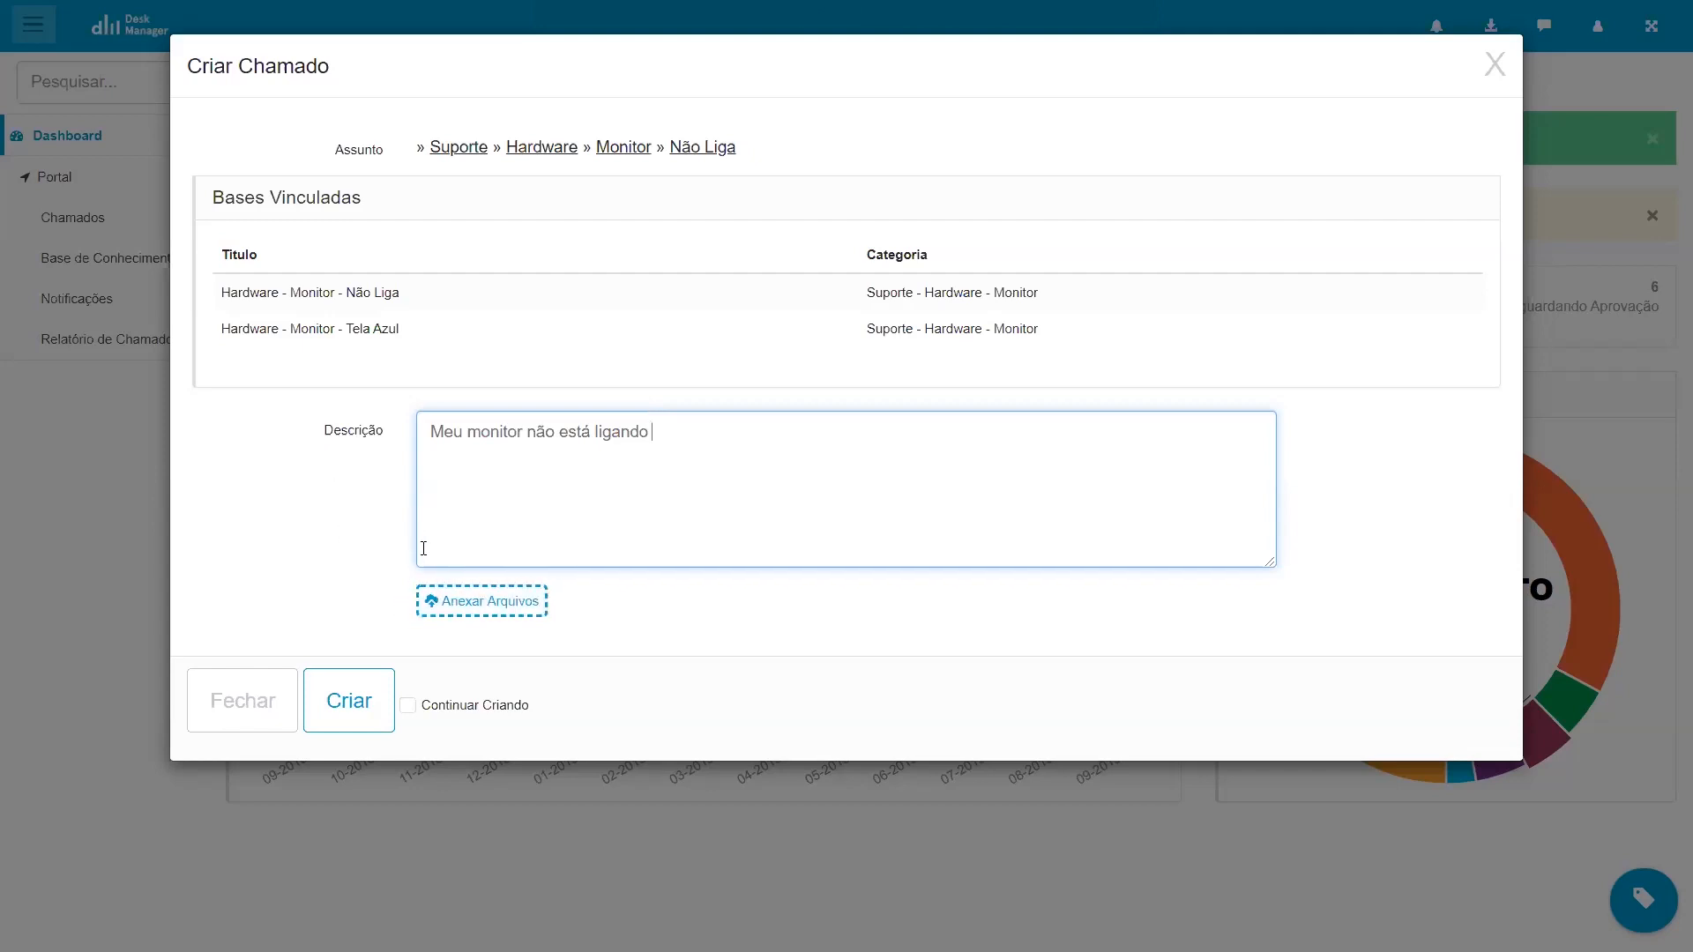
click(381, 682)
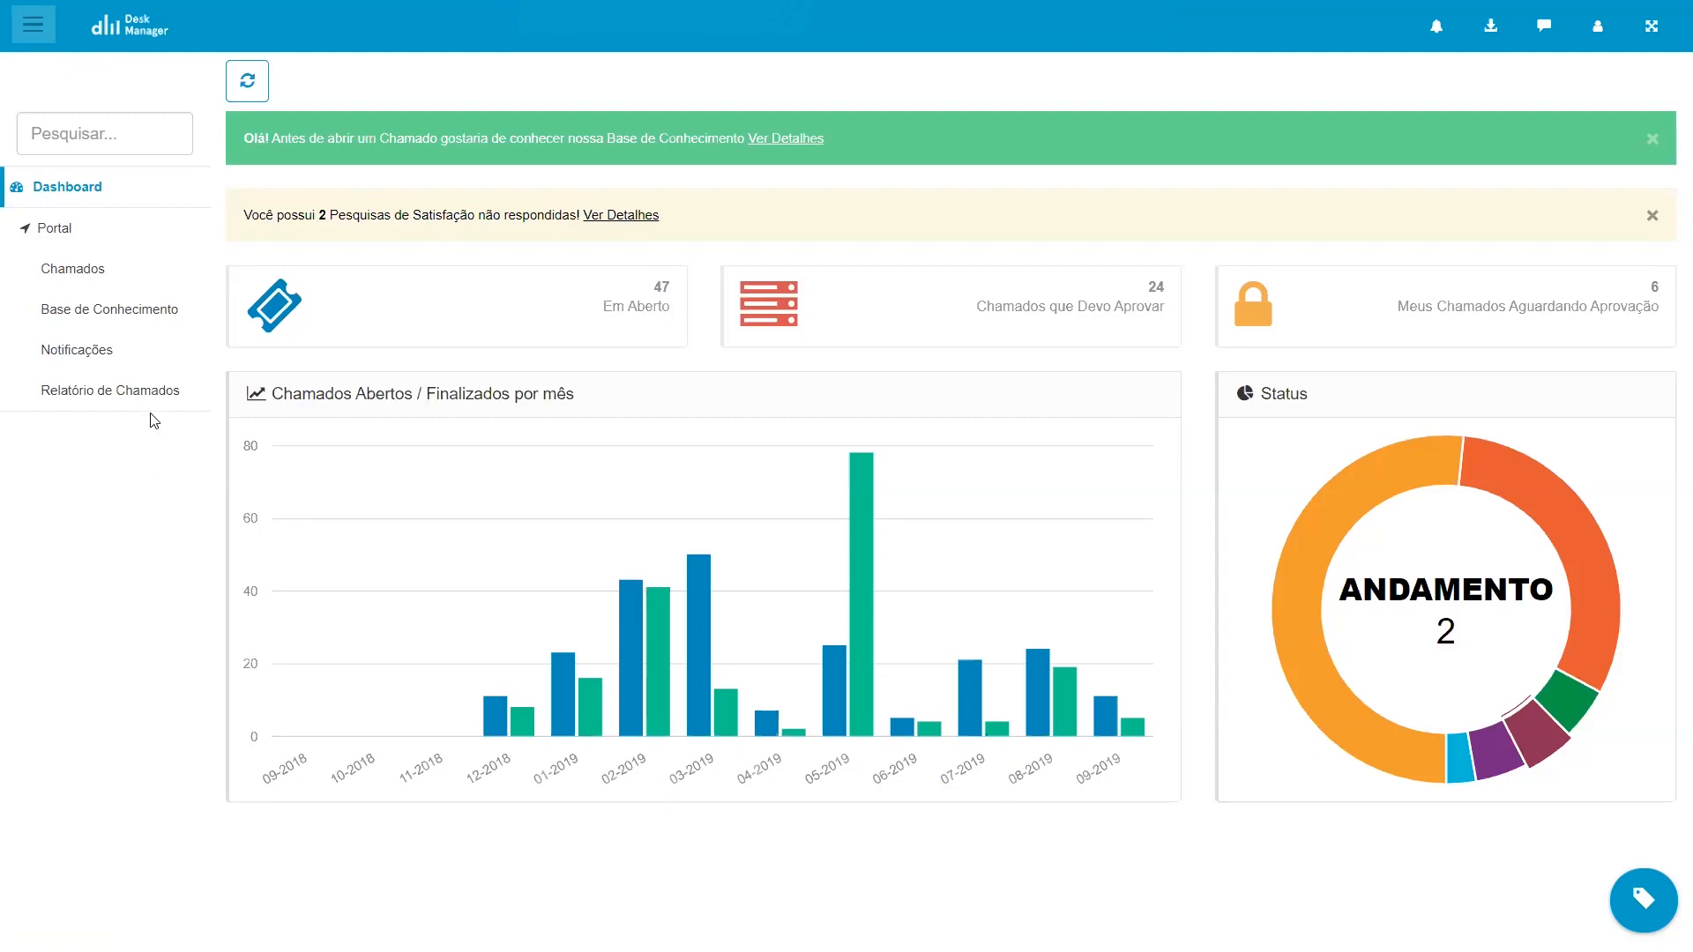
click(89, 270)
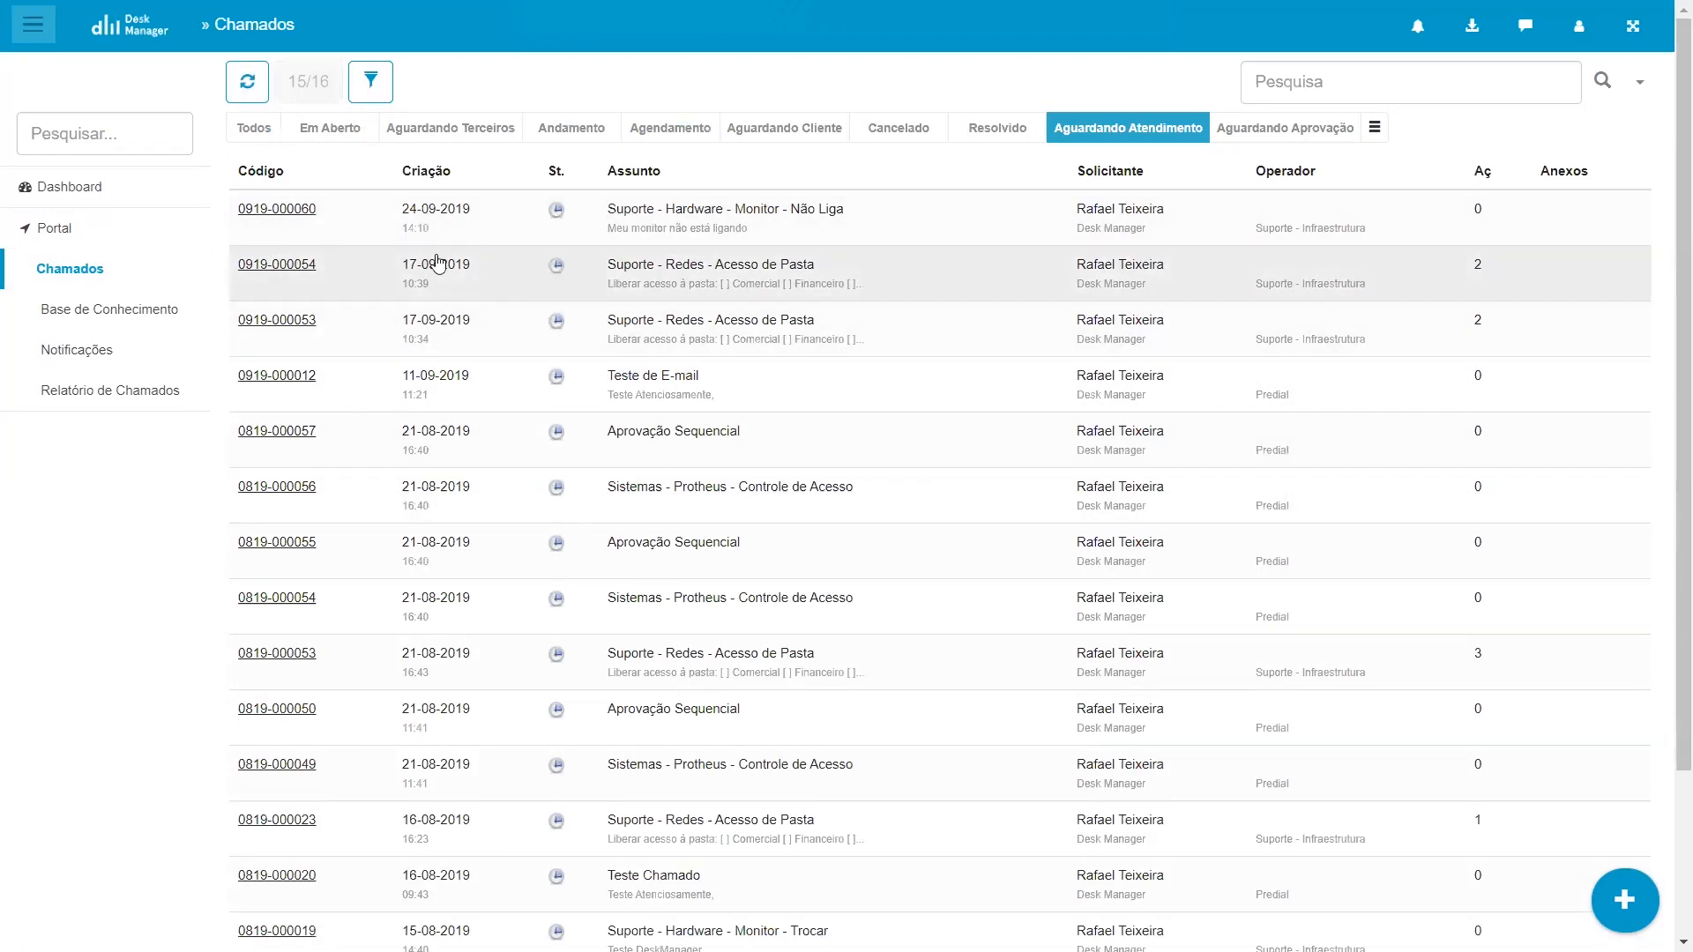
click(319, 131)
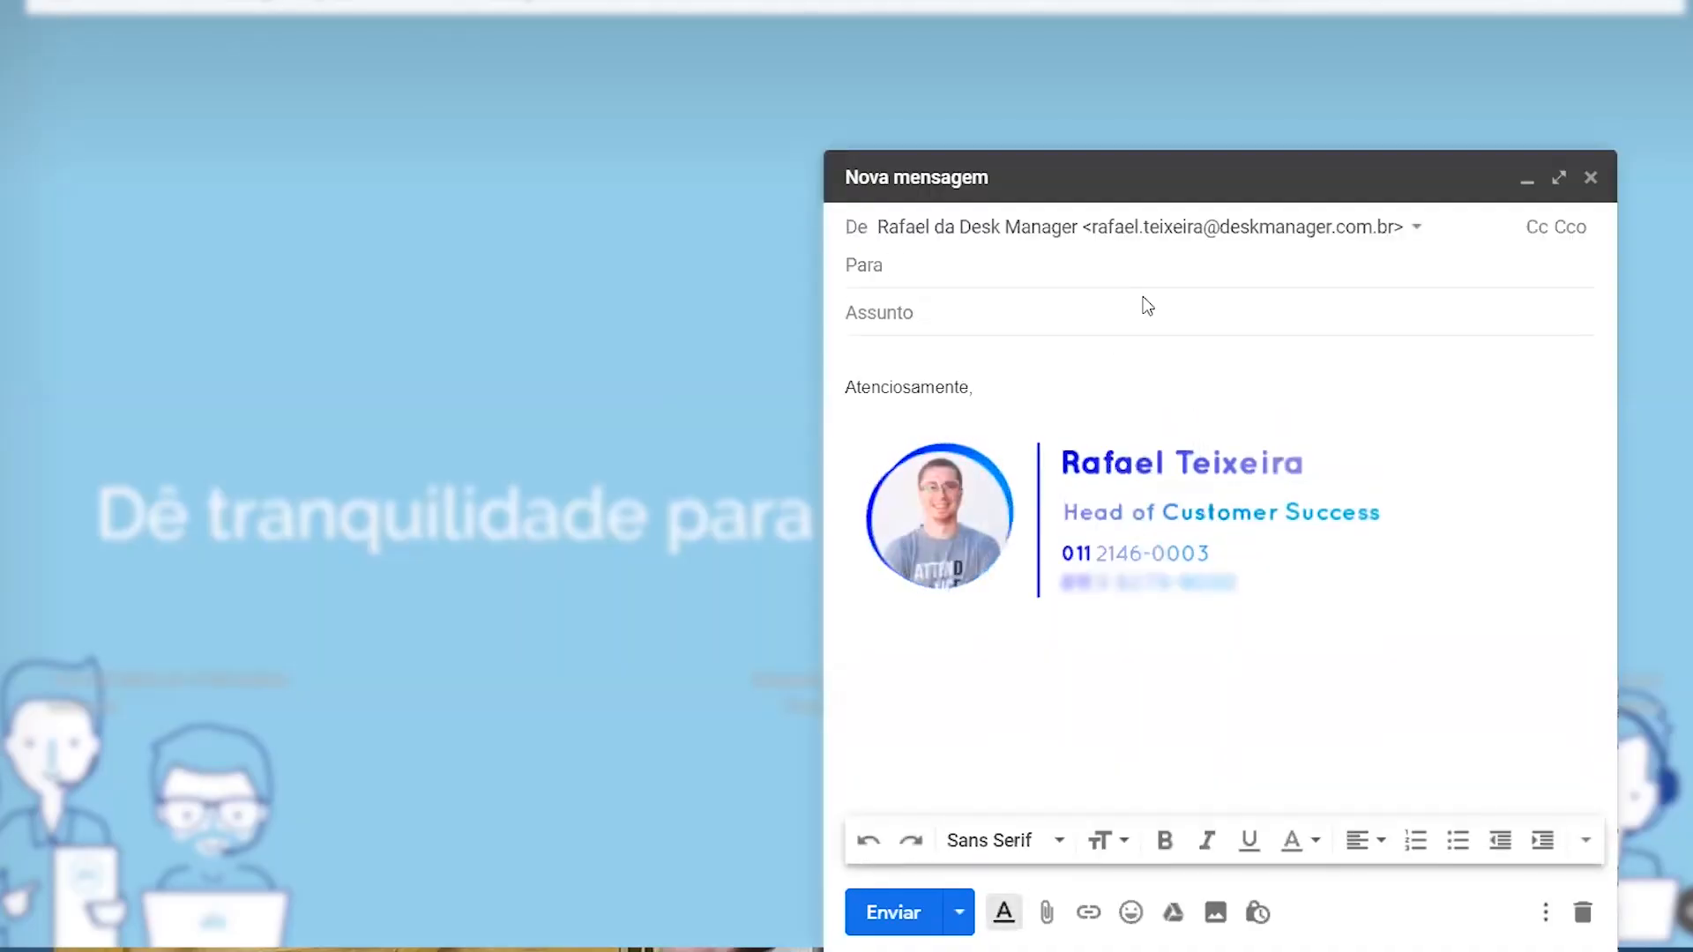
In Gmail, address a new message to Service Desk - Apresentação with the subject "Teste de E-mail" and the body "Verifcando"
text(aprese)
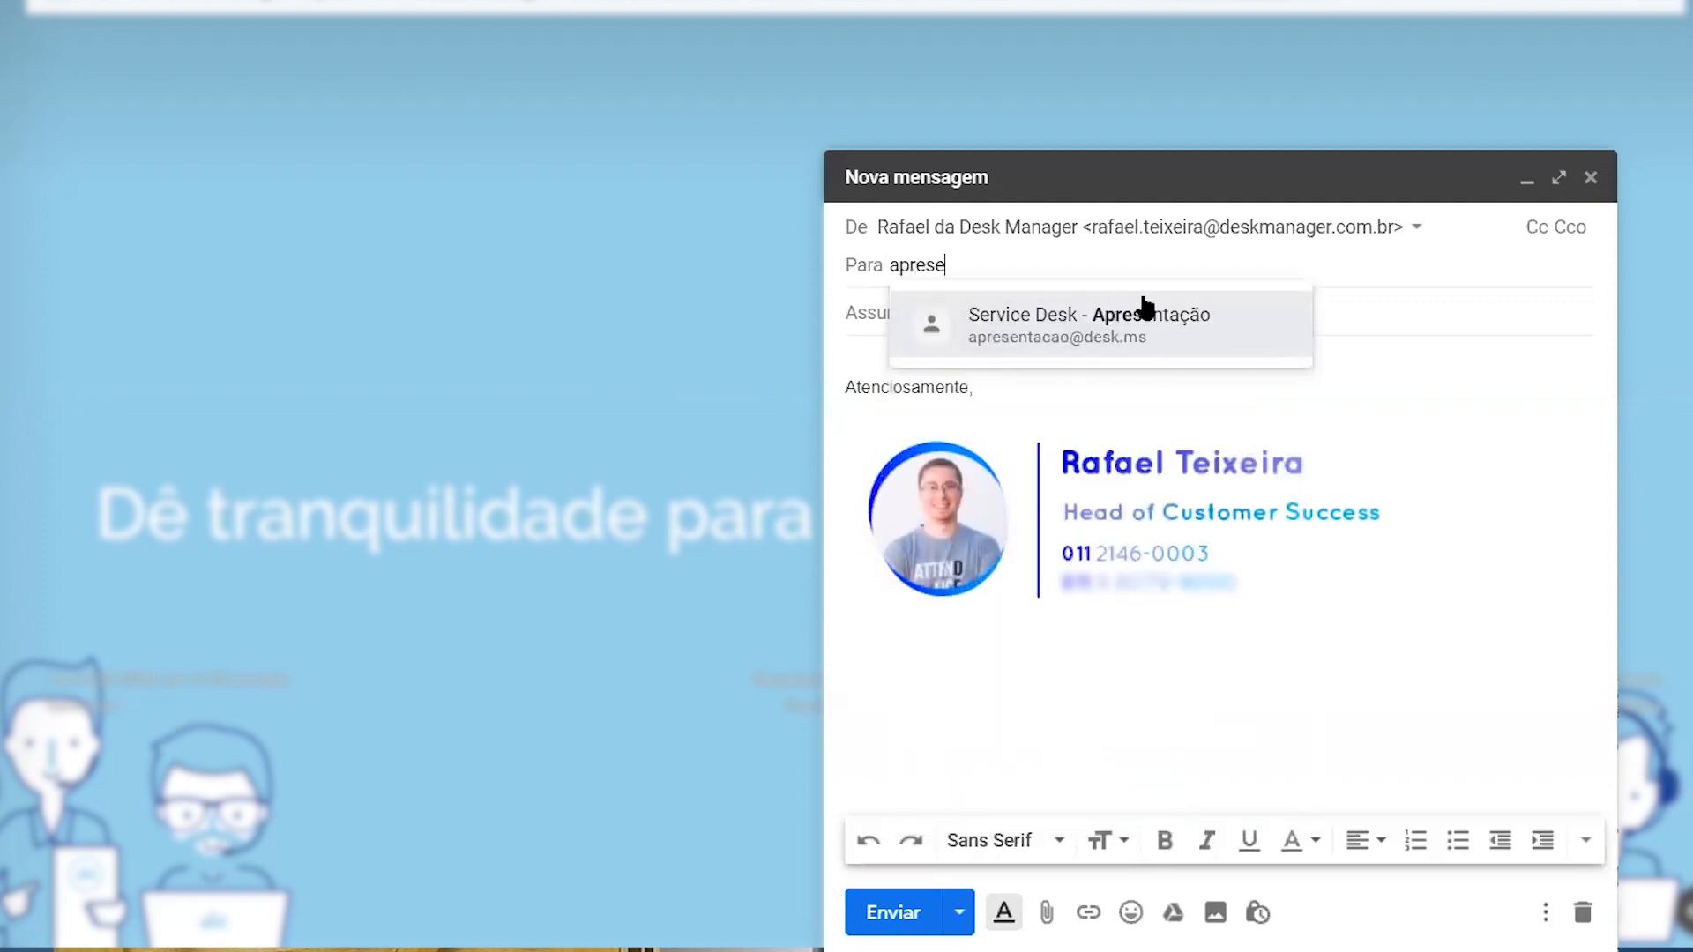
click(1145, 306)
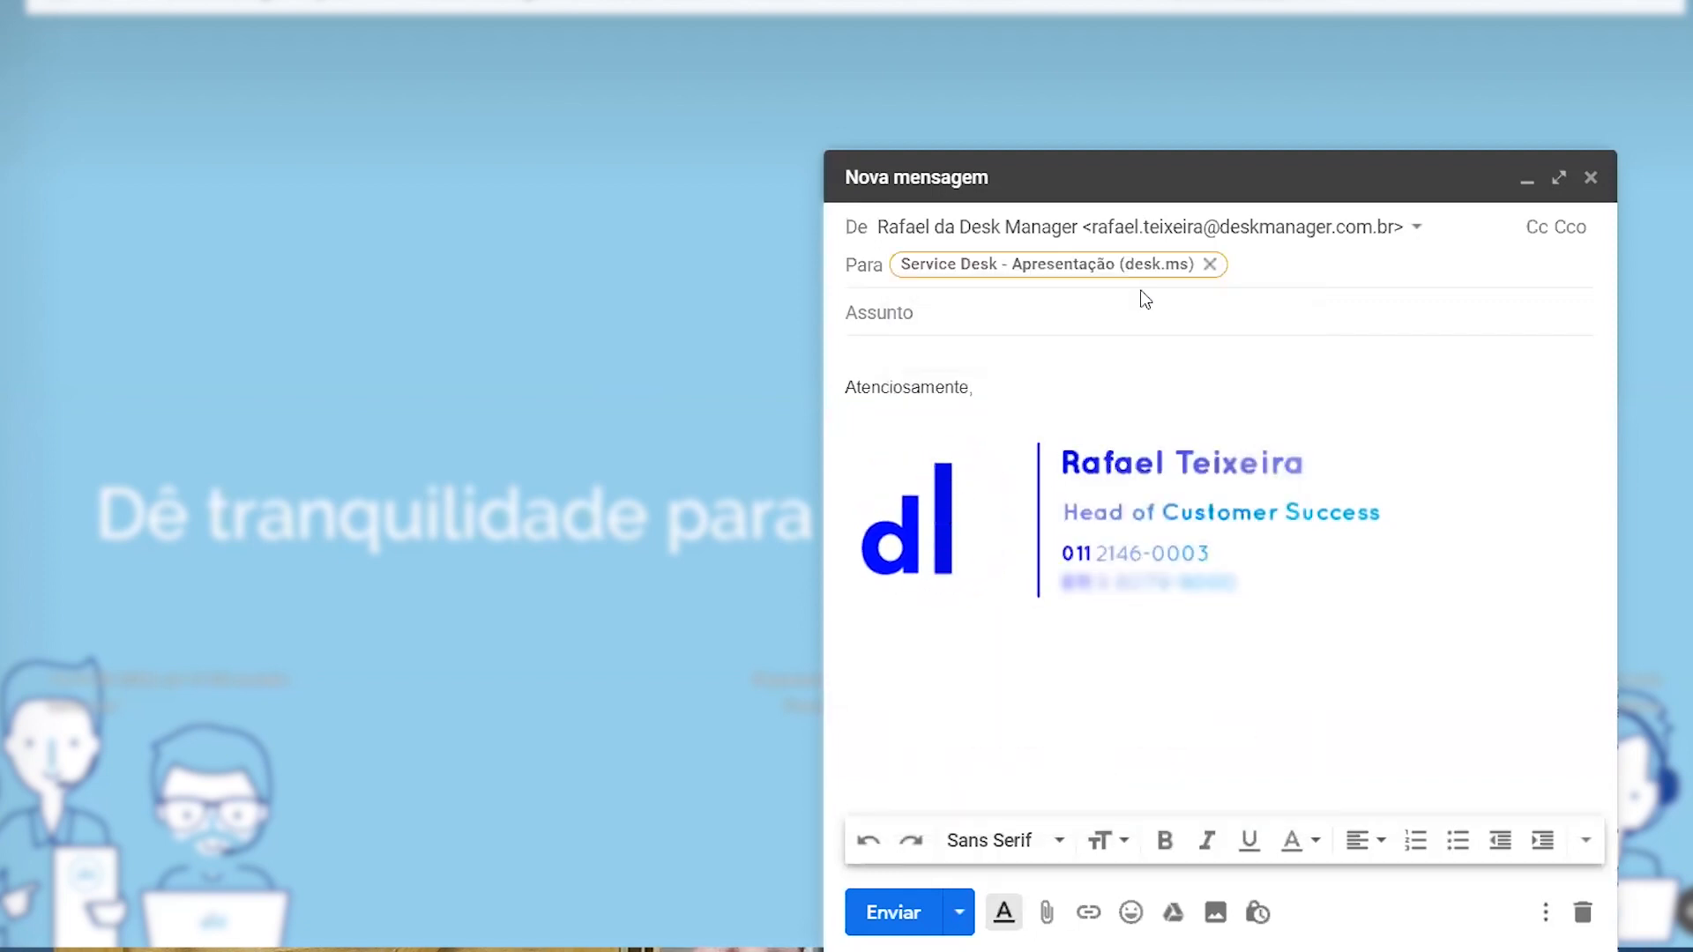
click(1132, 304)
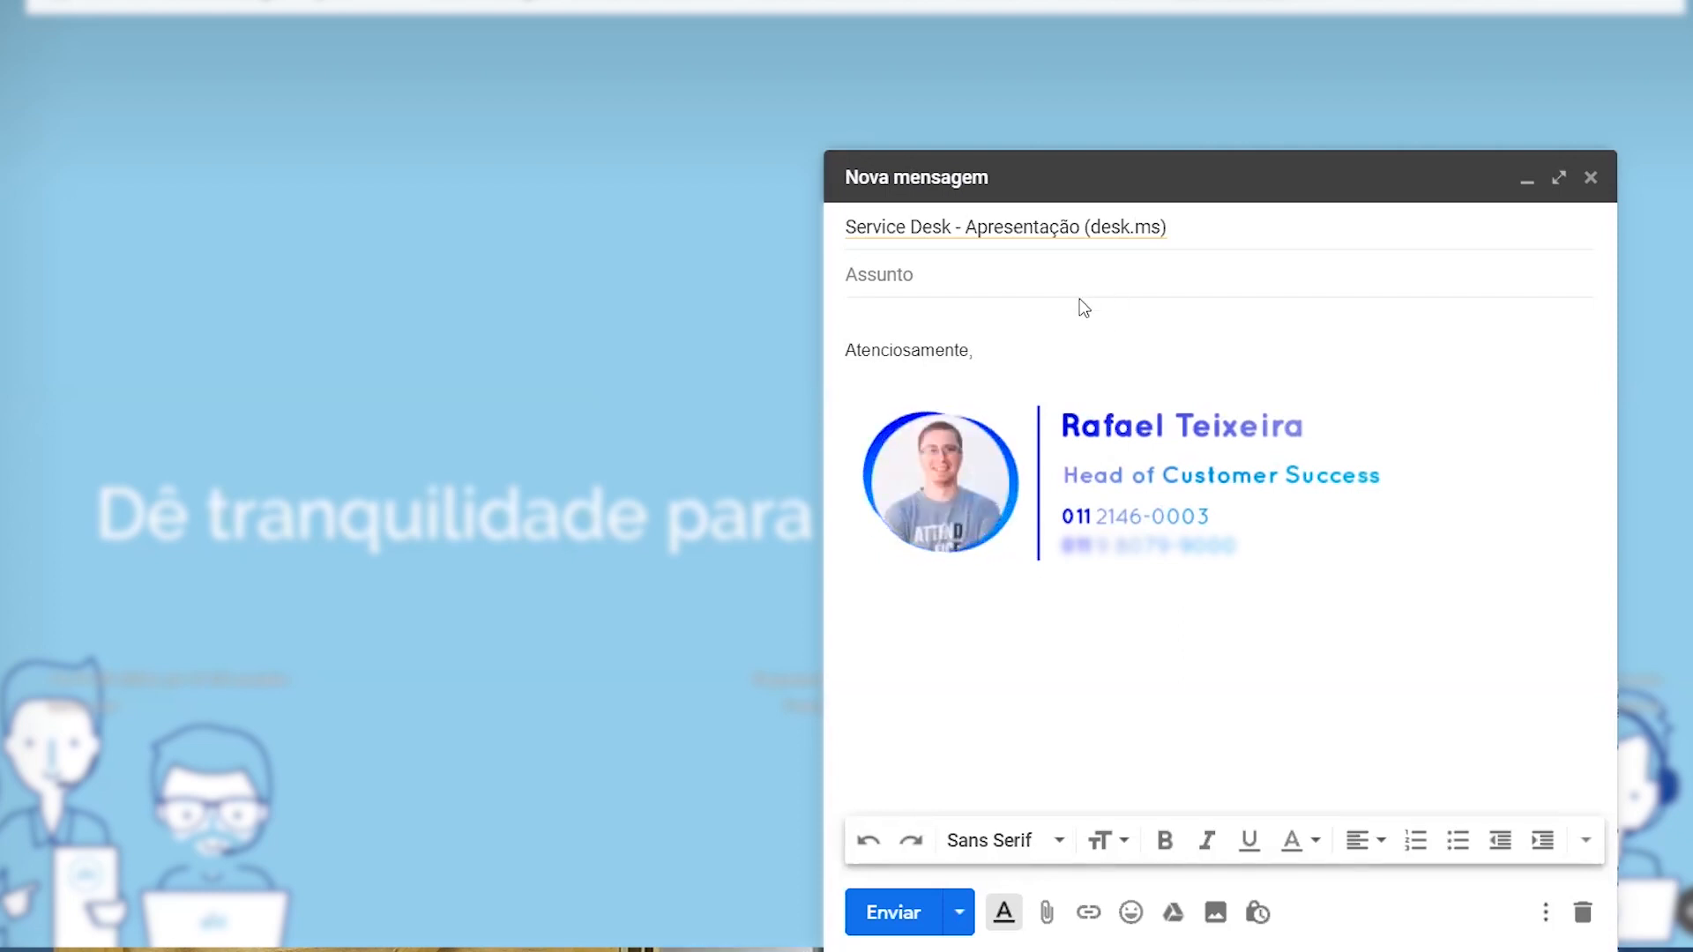
text(Teste de E-mail)
key(Tab)
text(Verifcando)
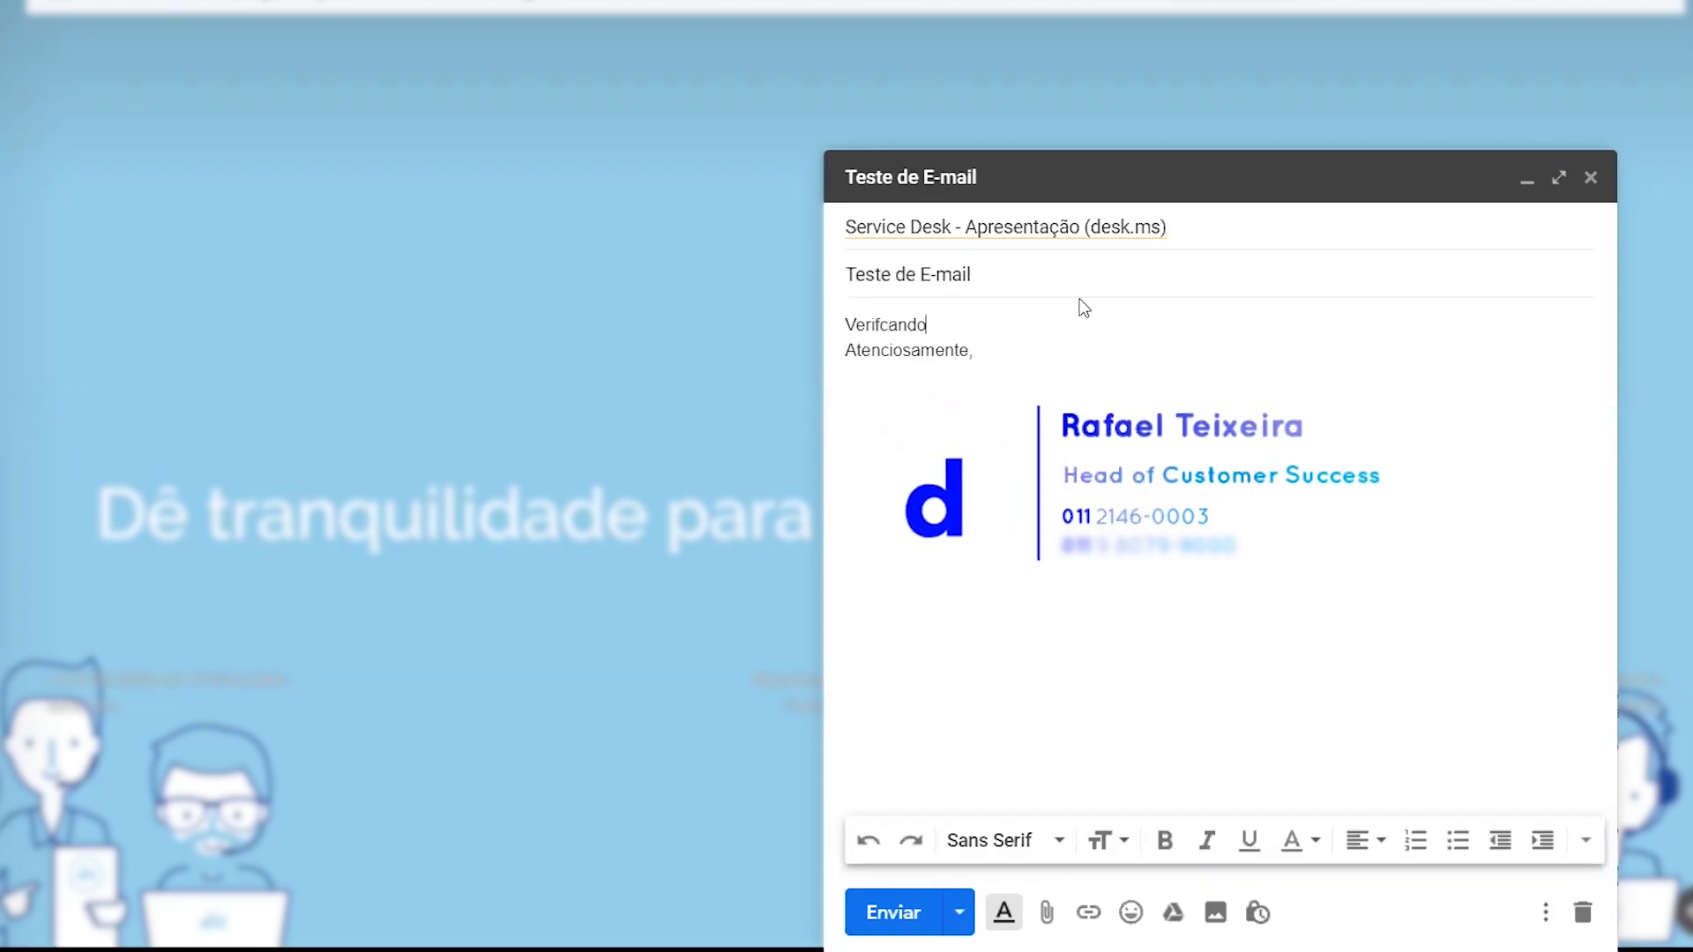
key(Return)
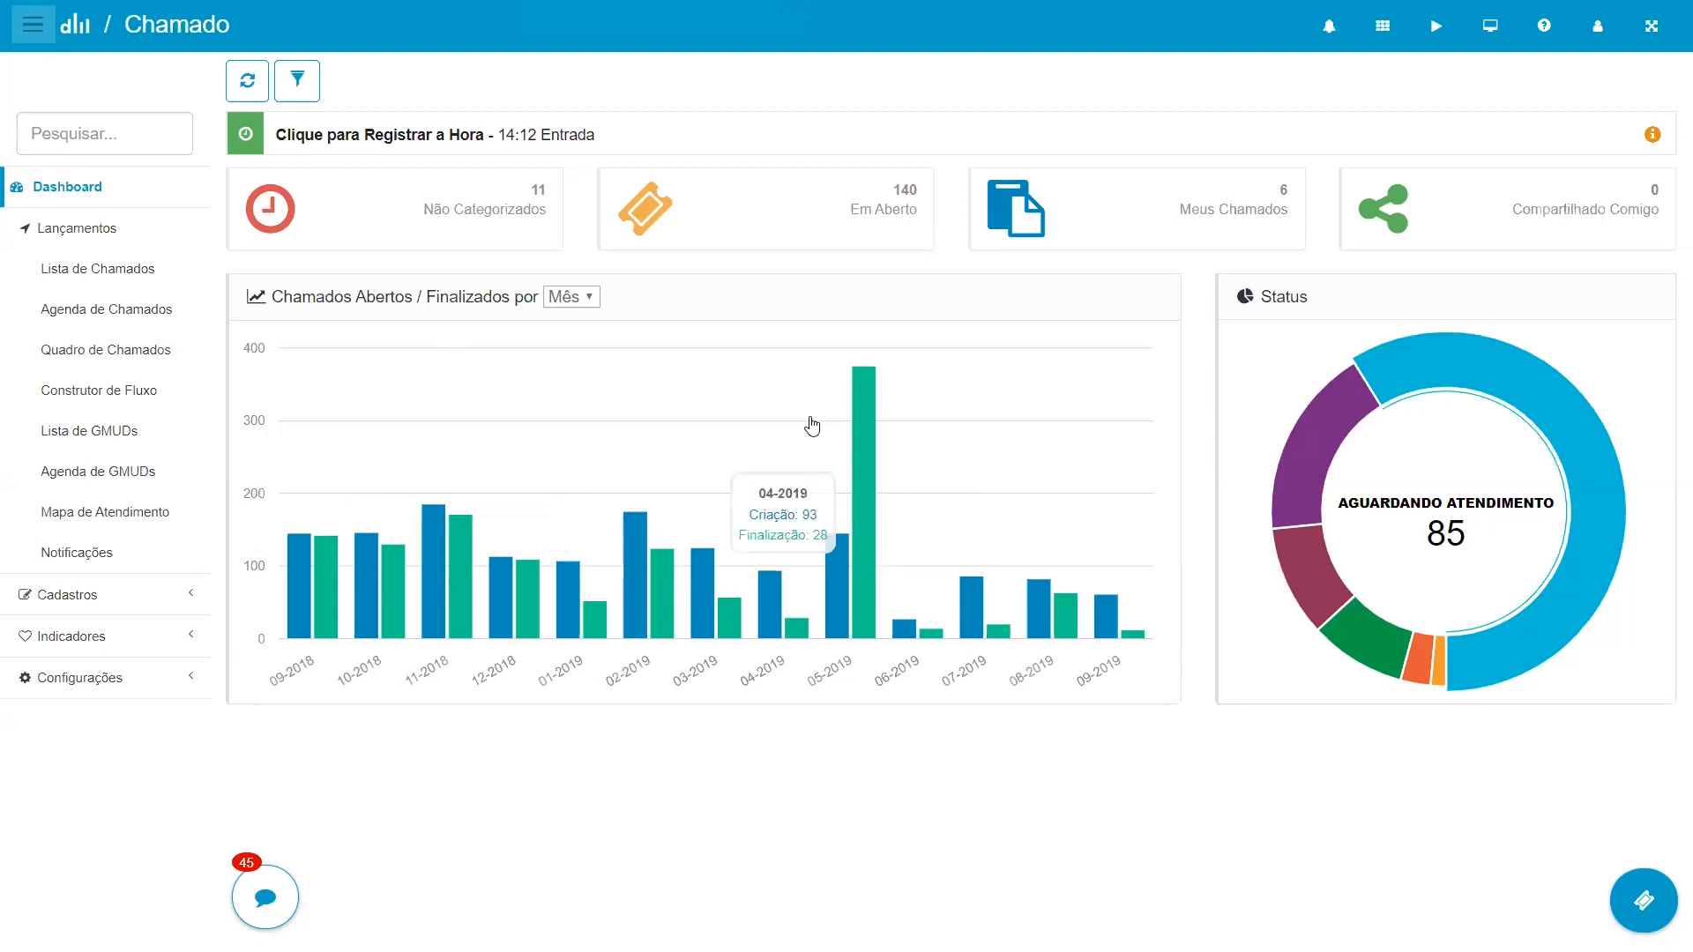
In the Desk Manager operator area, refresh Lista de Chamados and compare all tickets with those in Em Aberto
click(94, 272)
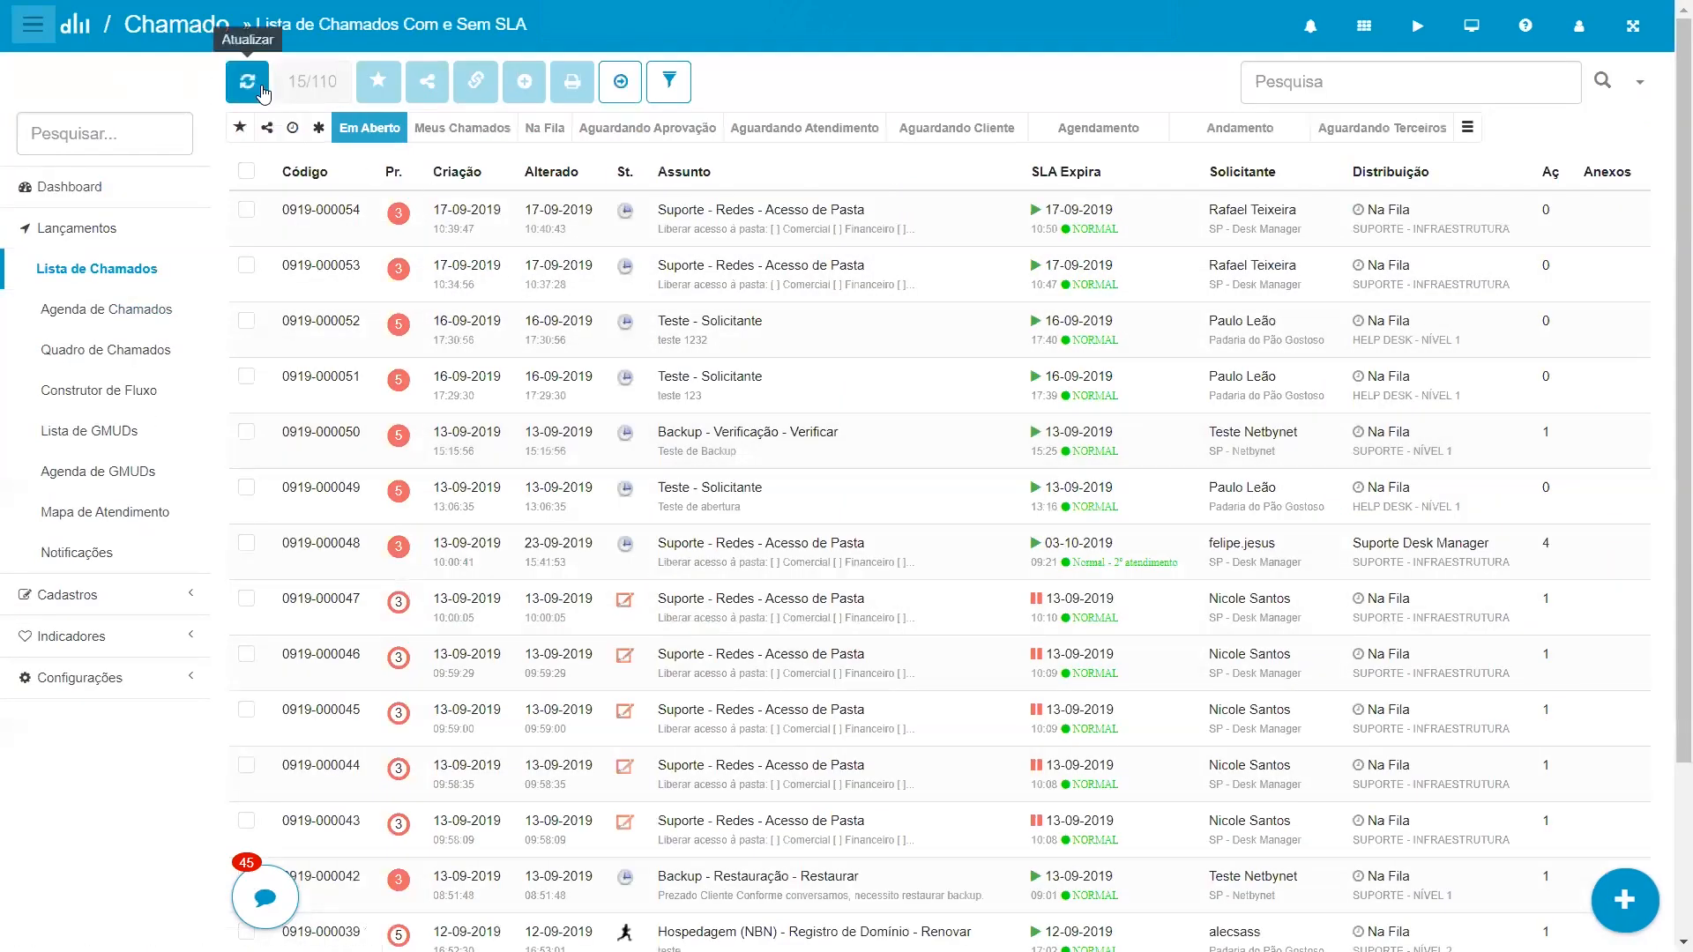
click(247, 81)
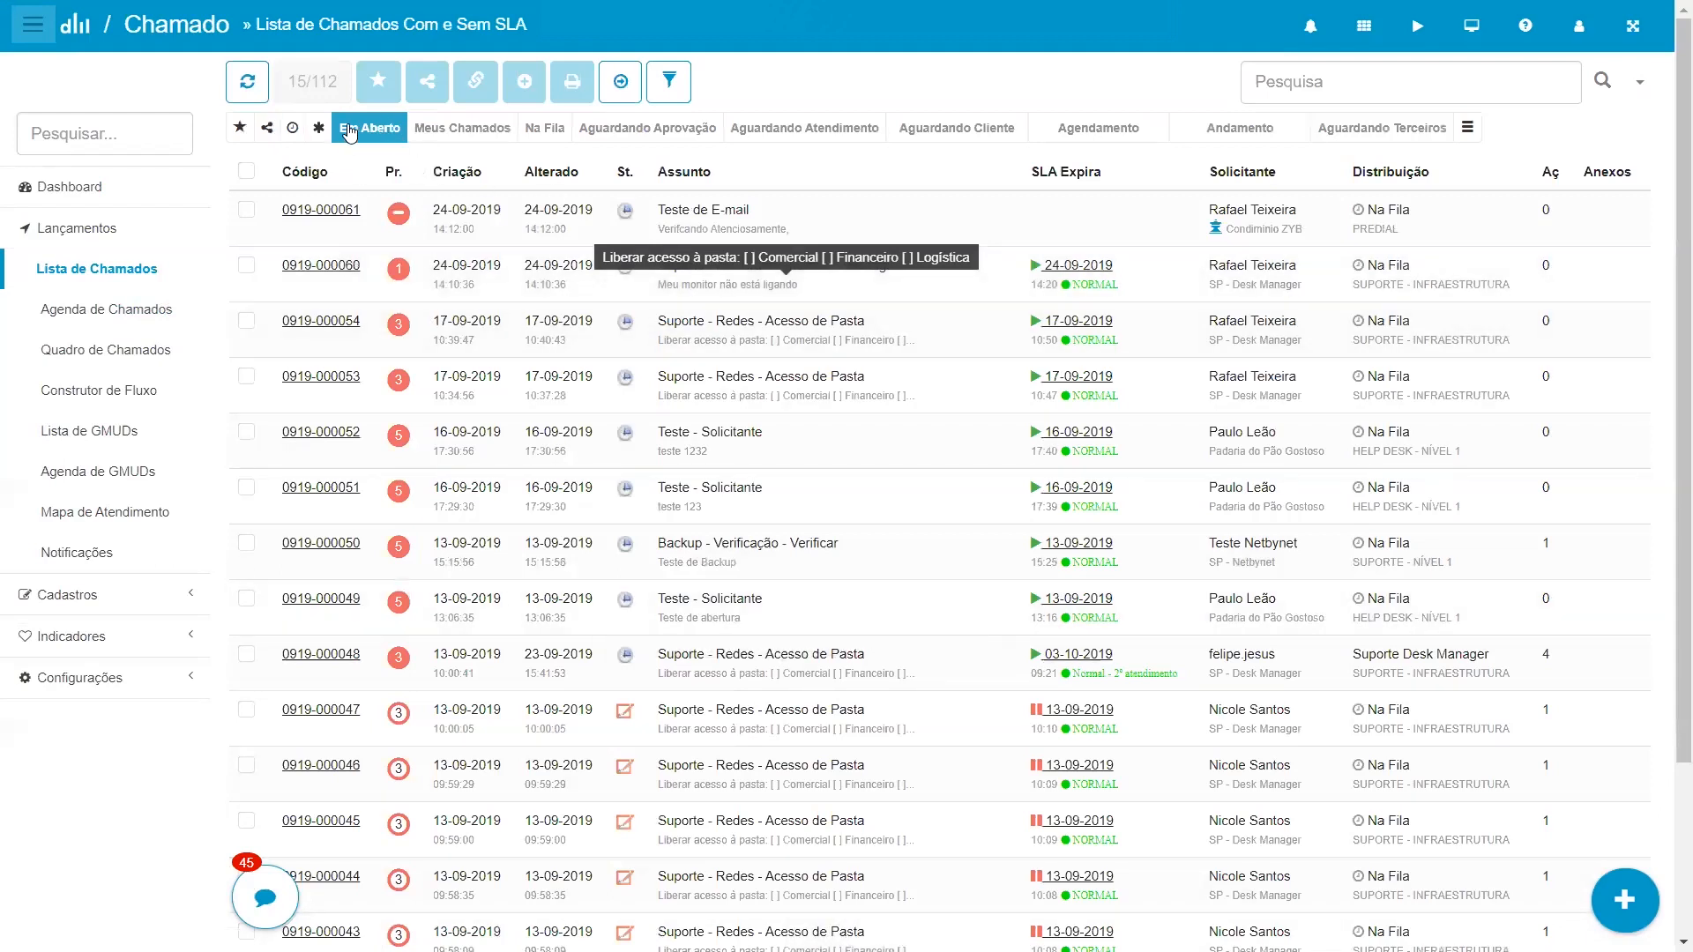
click(319, 128)
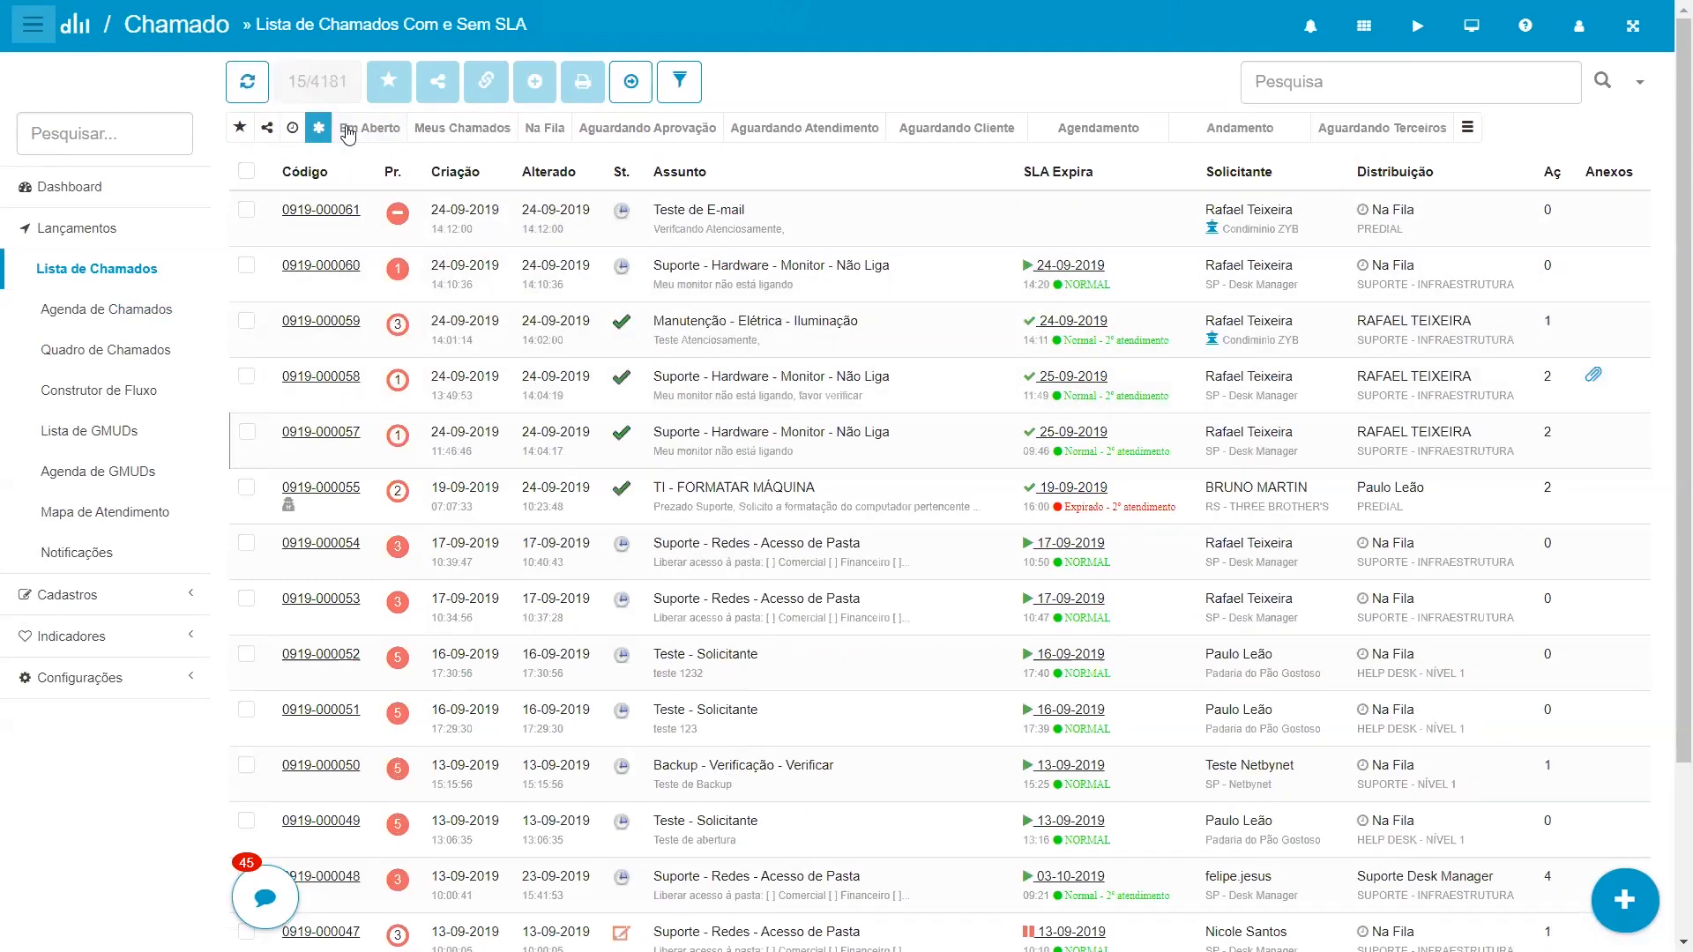
click(348, 133)
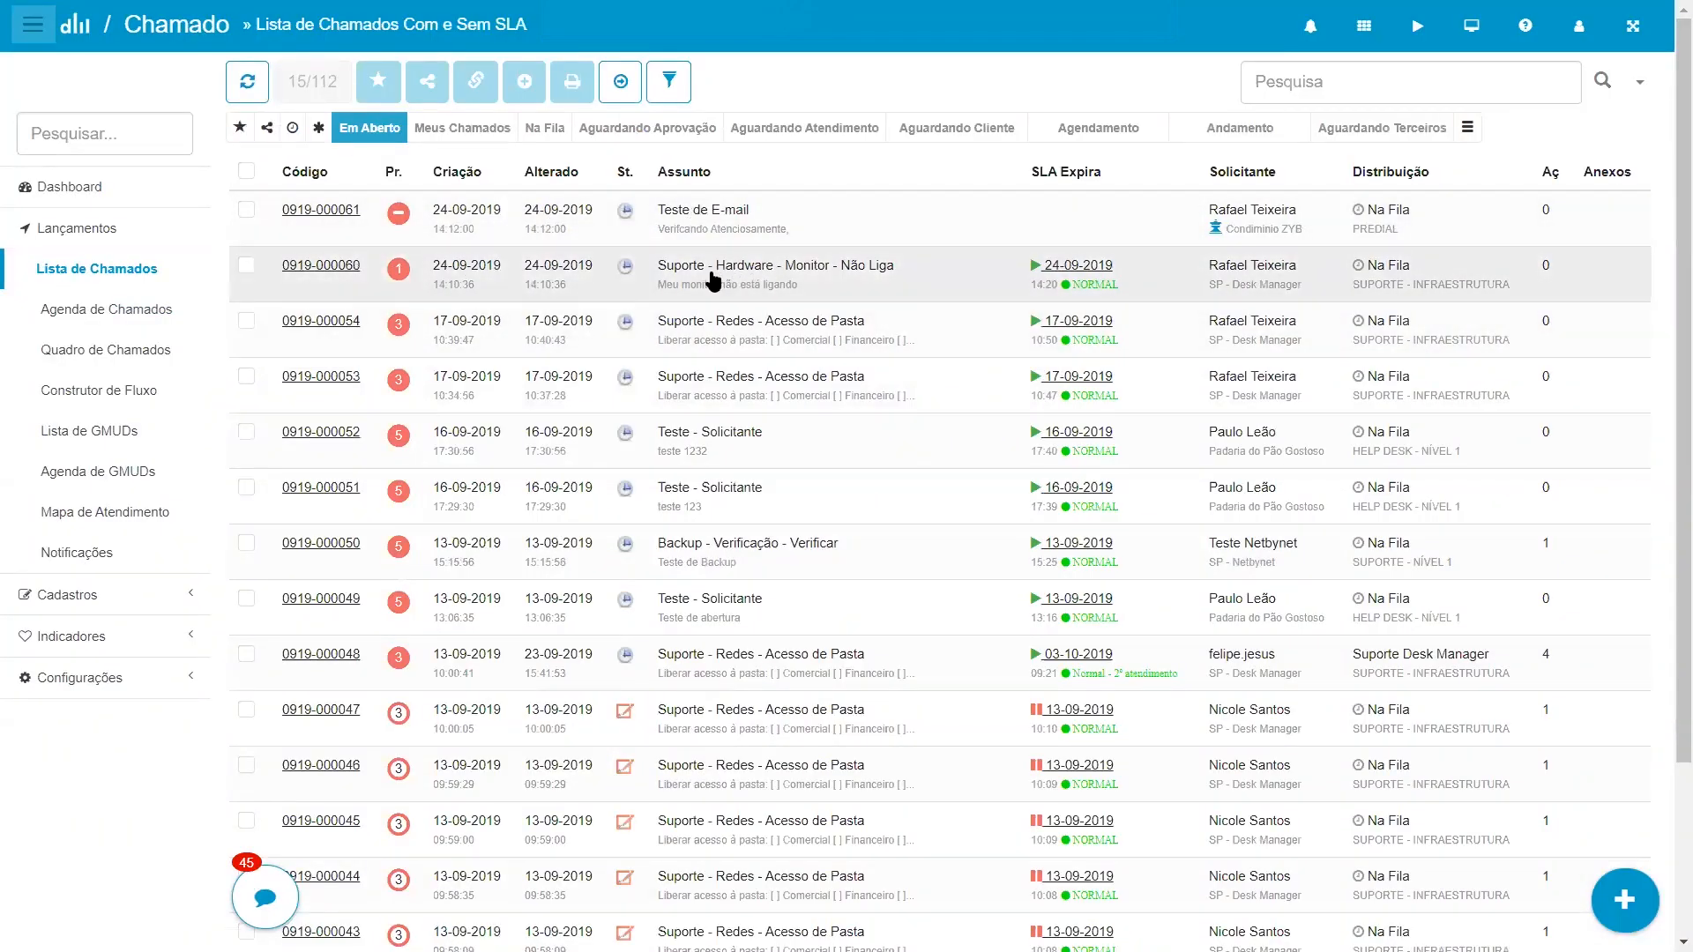
Open the newest Suporte - Hardware - Monitor - Não Liga ticket and review its original request details
drag(712, 273, 718, 281)
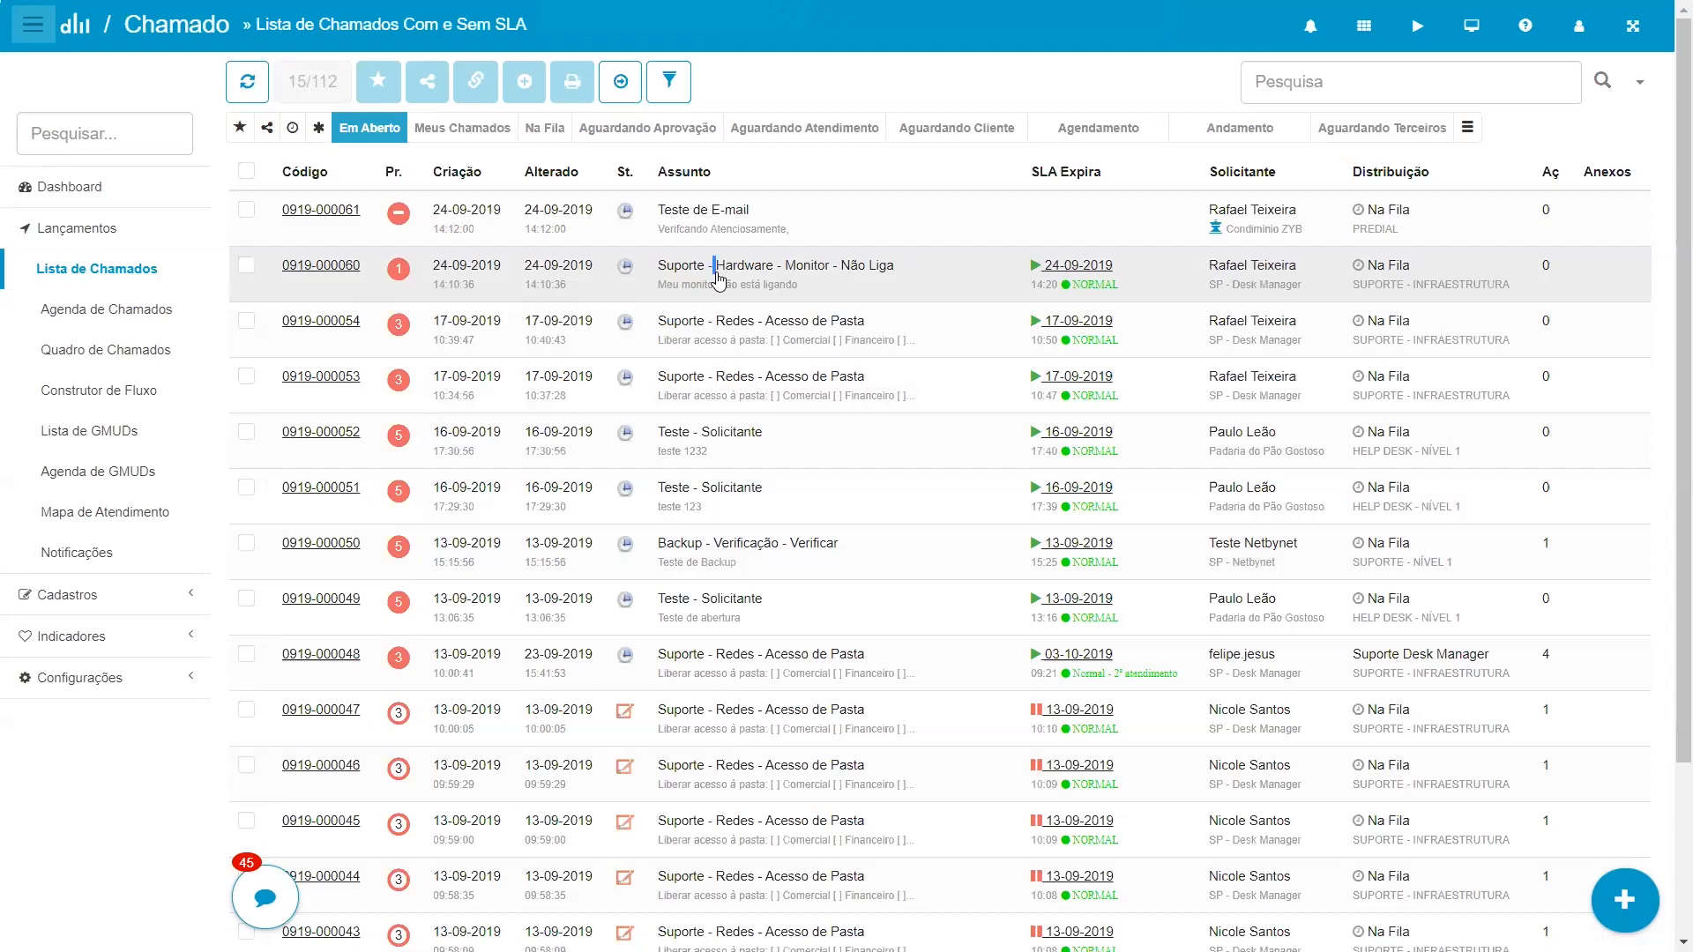
click(803, 268)
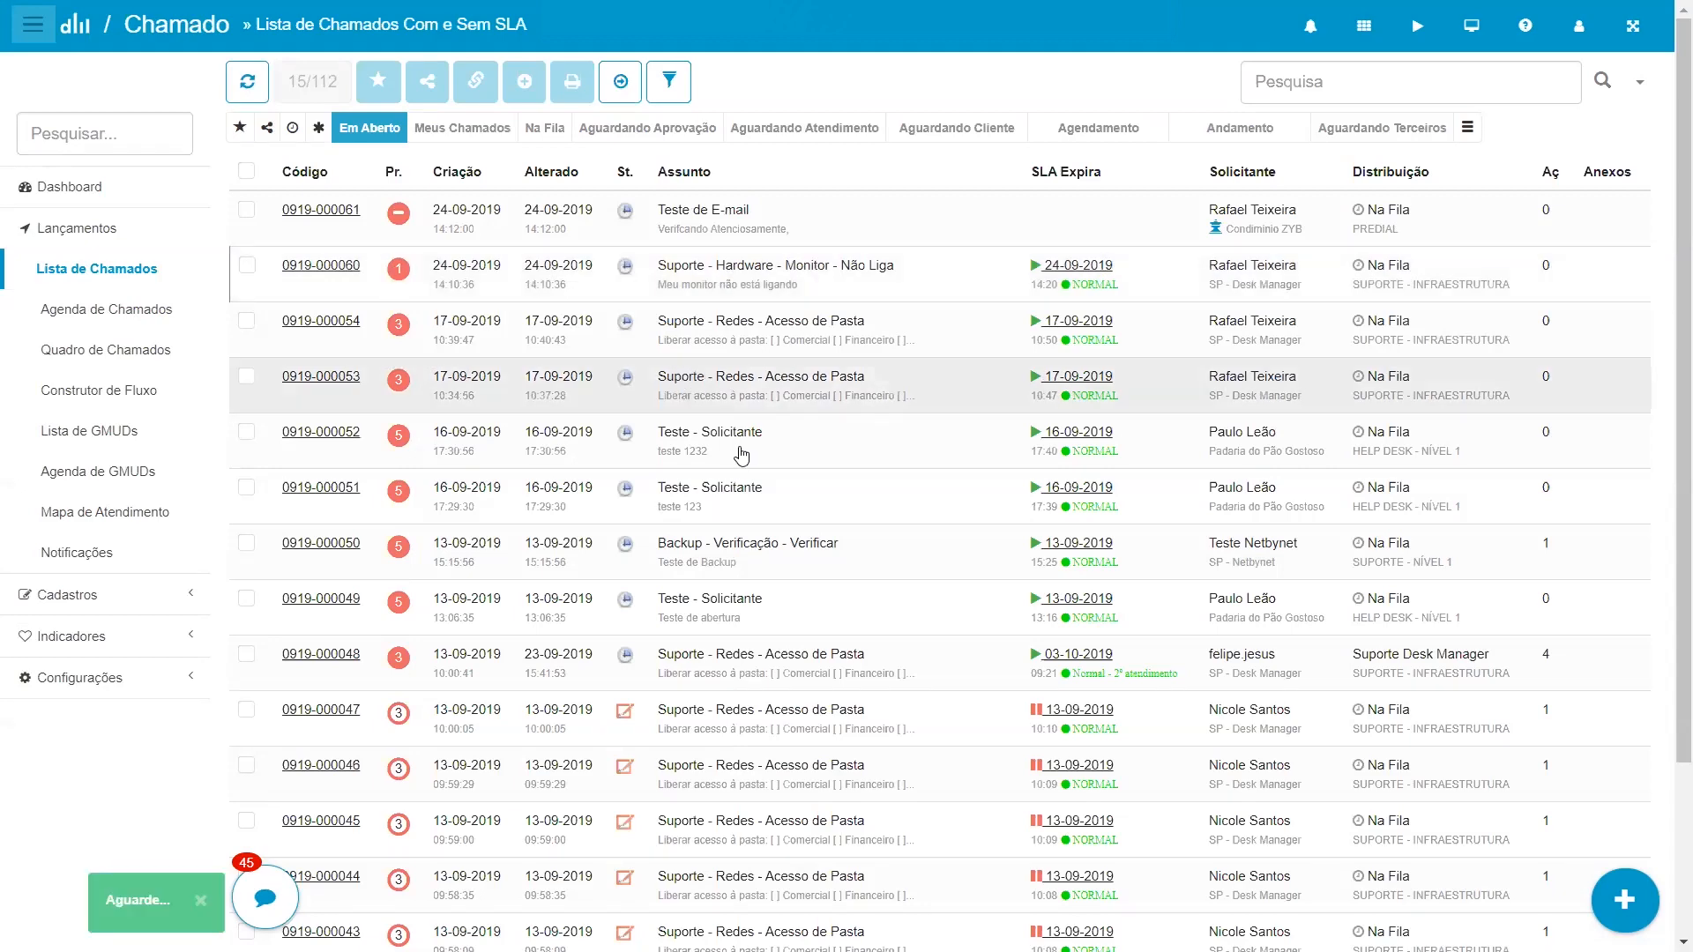
scroll(793, 858, down, 3)
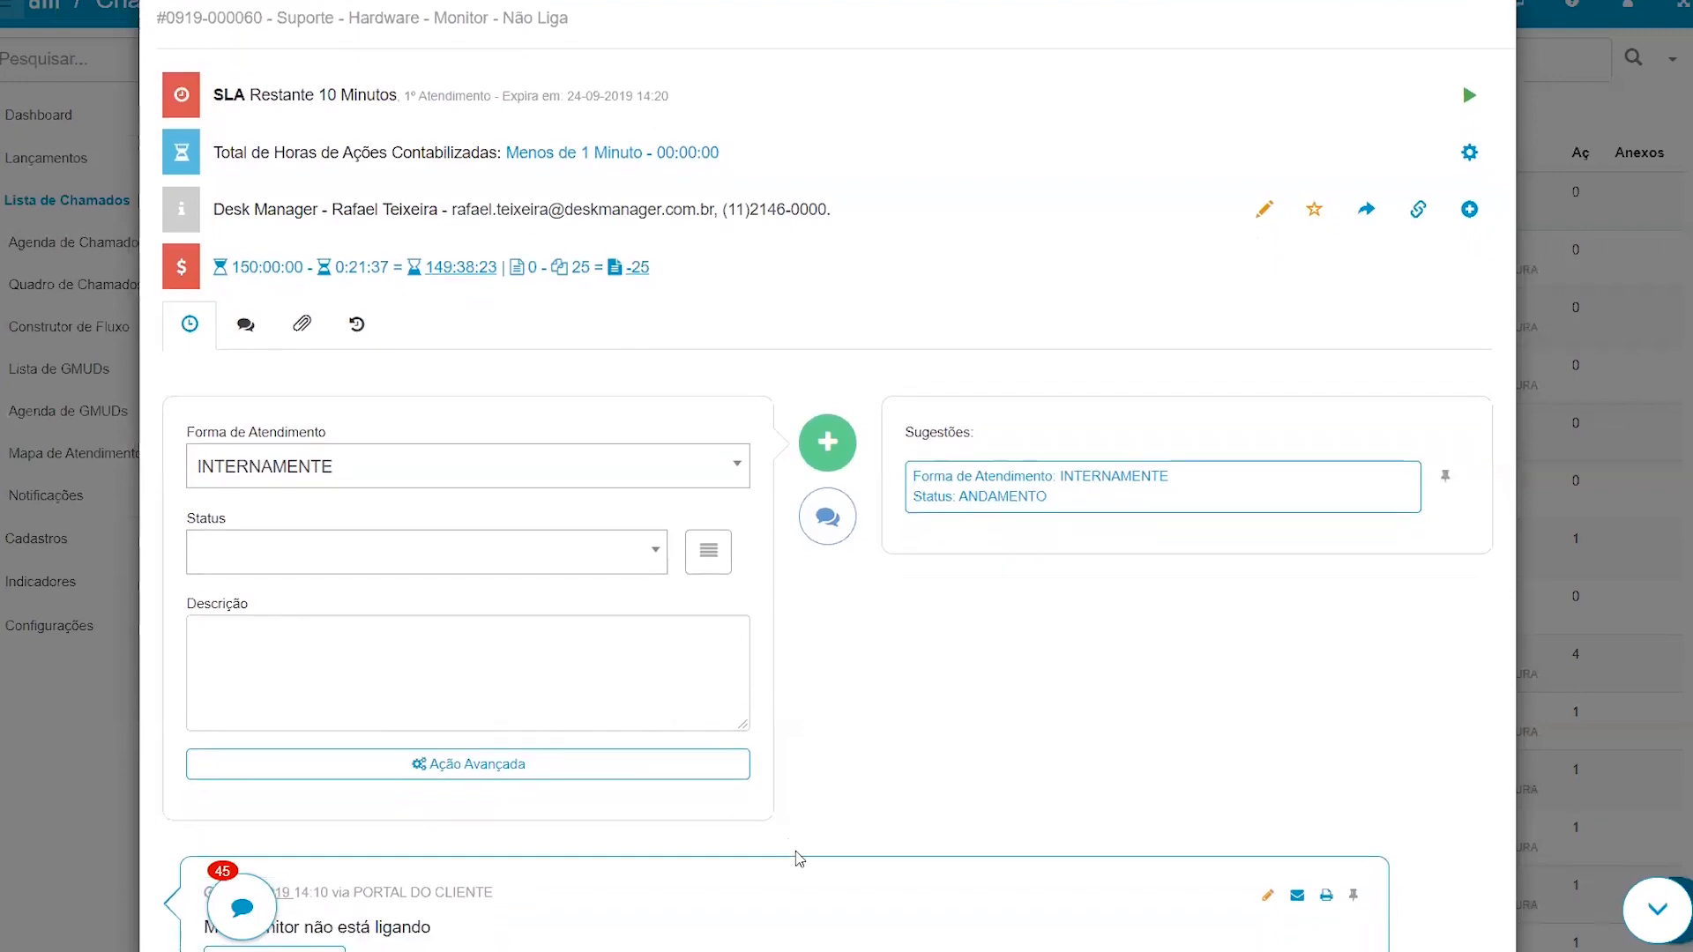
click(321, 717)
scroll(741, 661, down, 2)
scroll(750, 663, up, 5)
Add an action to the monitor ticket with status ANDAMENTO and the description "Teste de andamento"
click(429, 583)
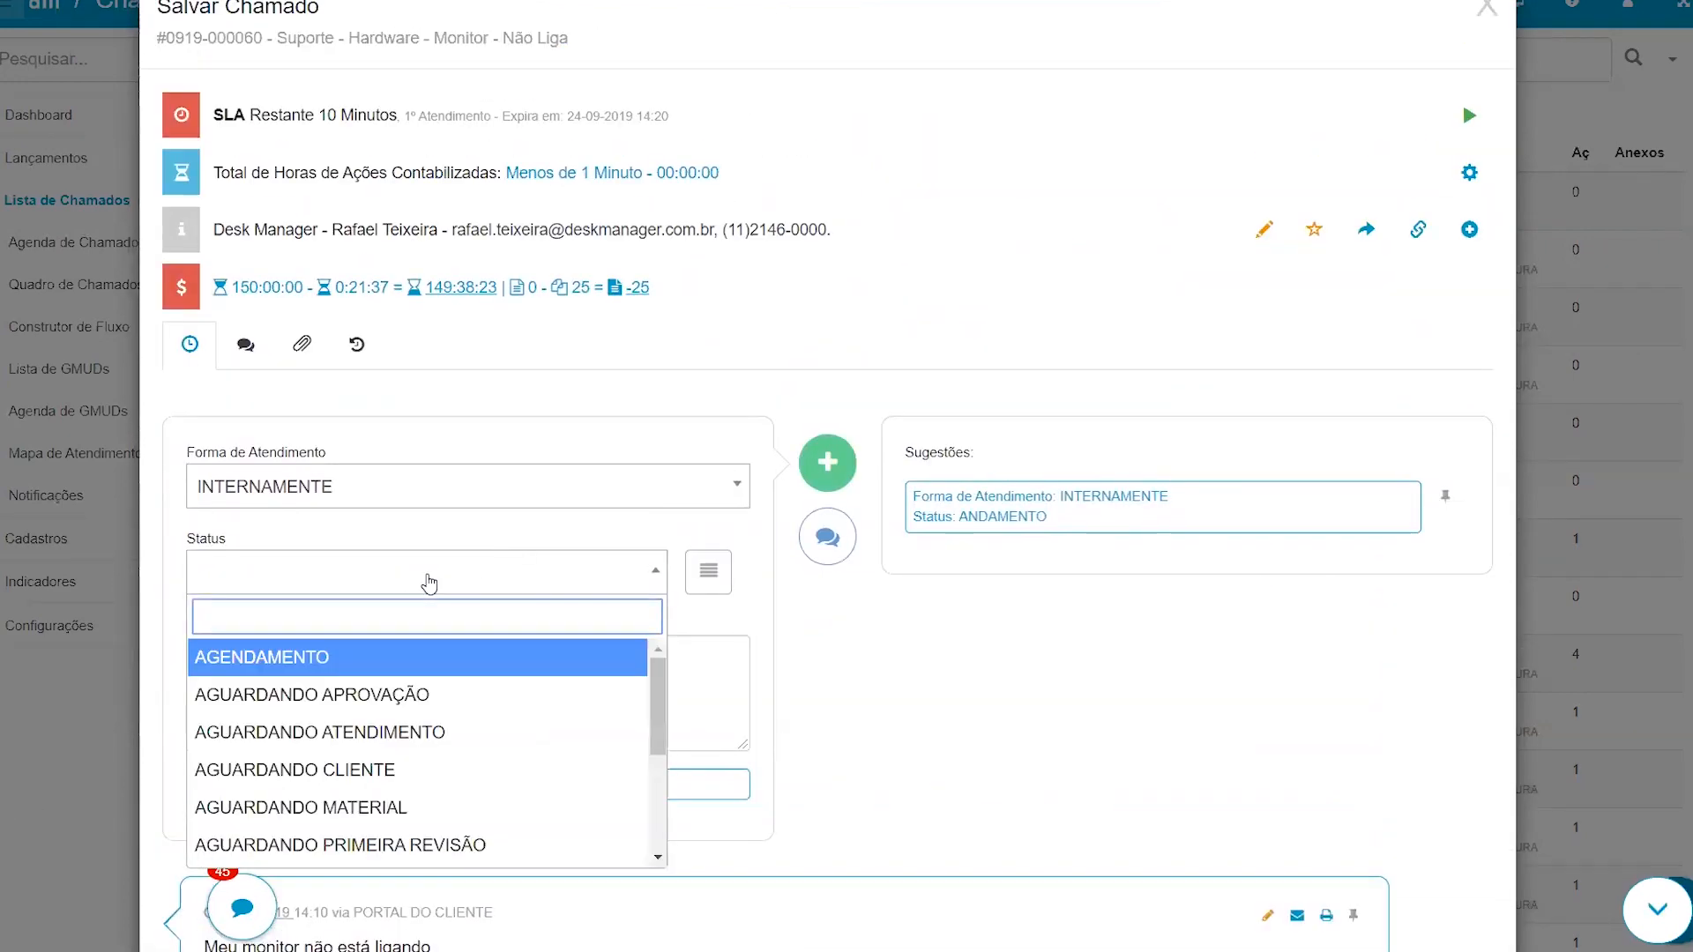
text(andament)
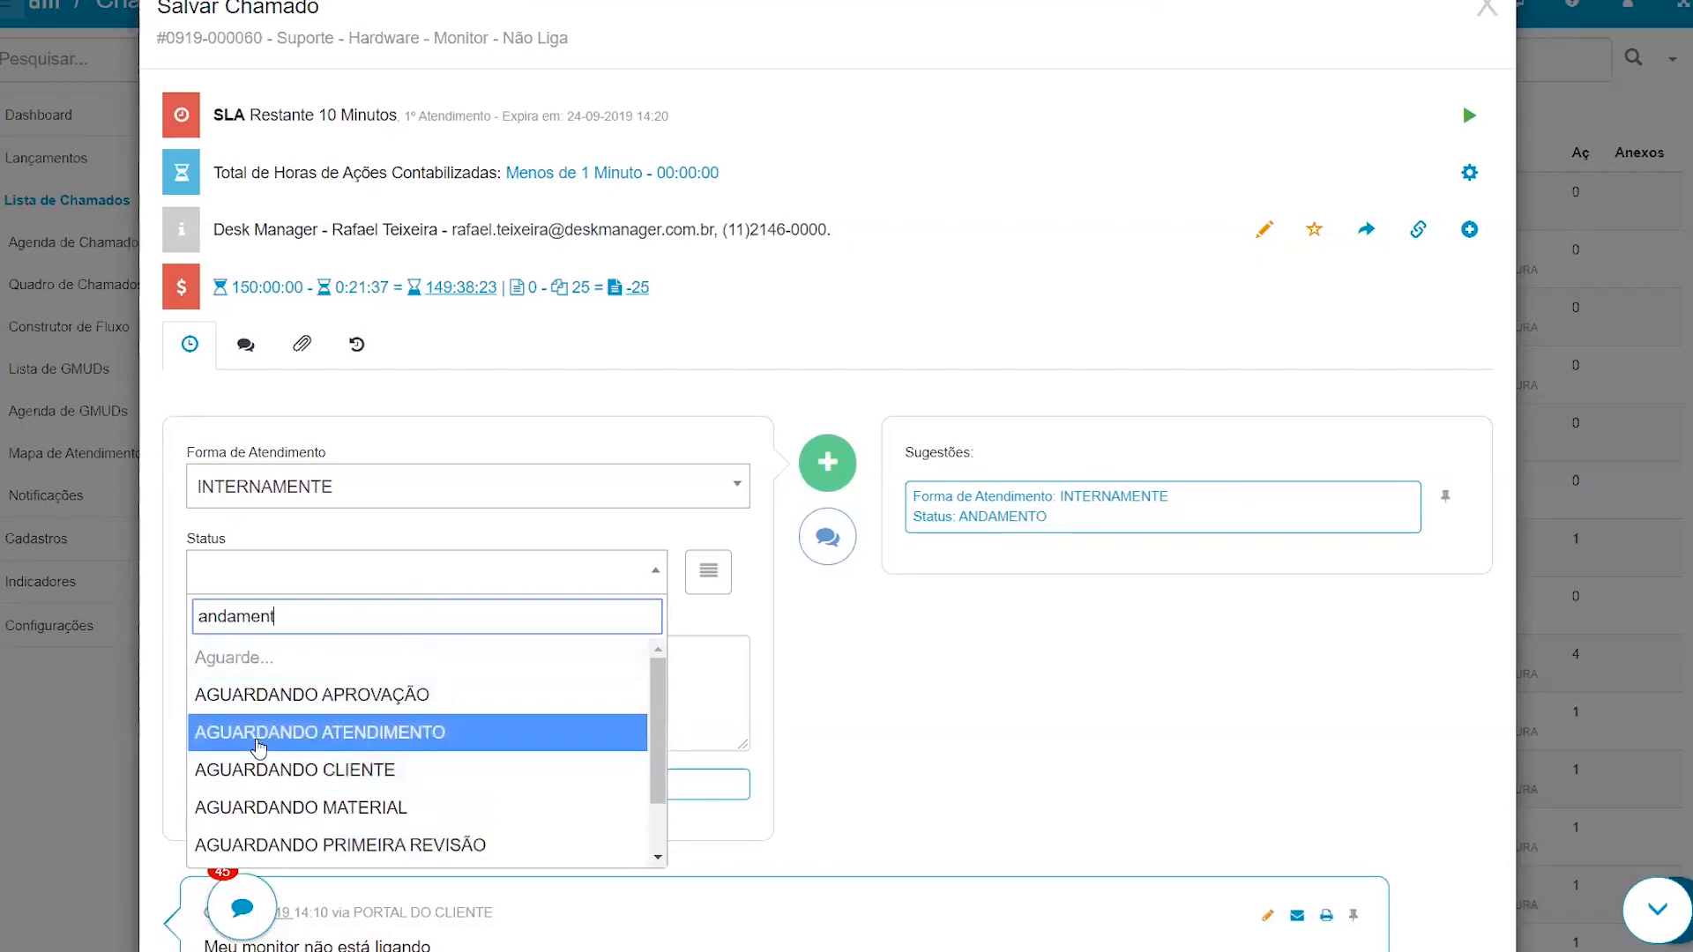
text(o)
click(265, 657)
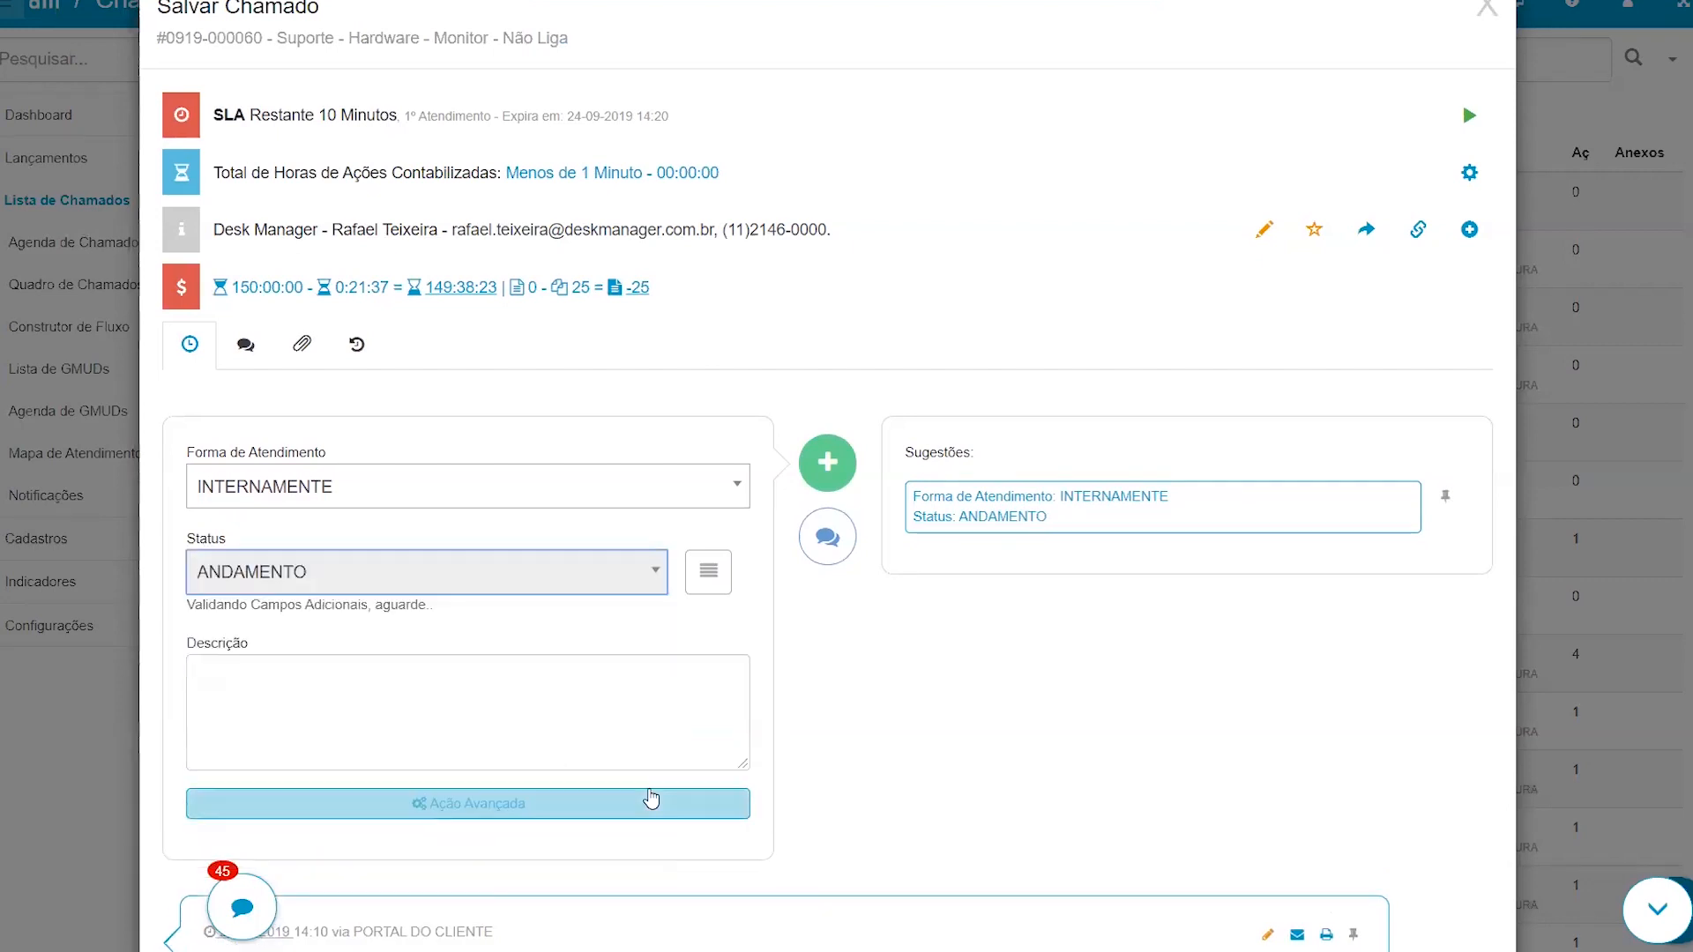
scroll(978, 407, up, 1)
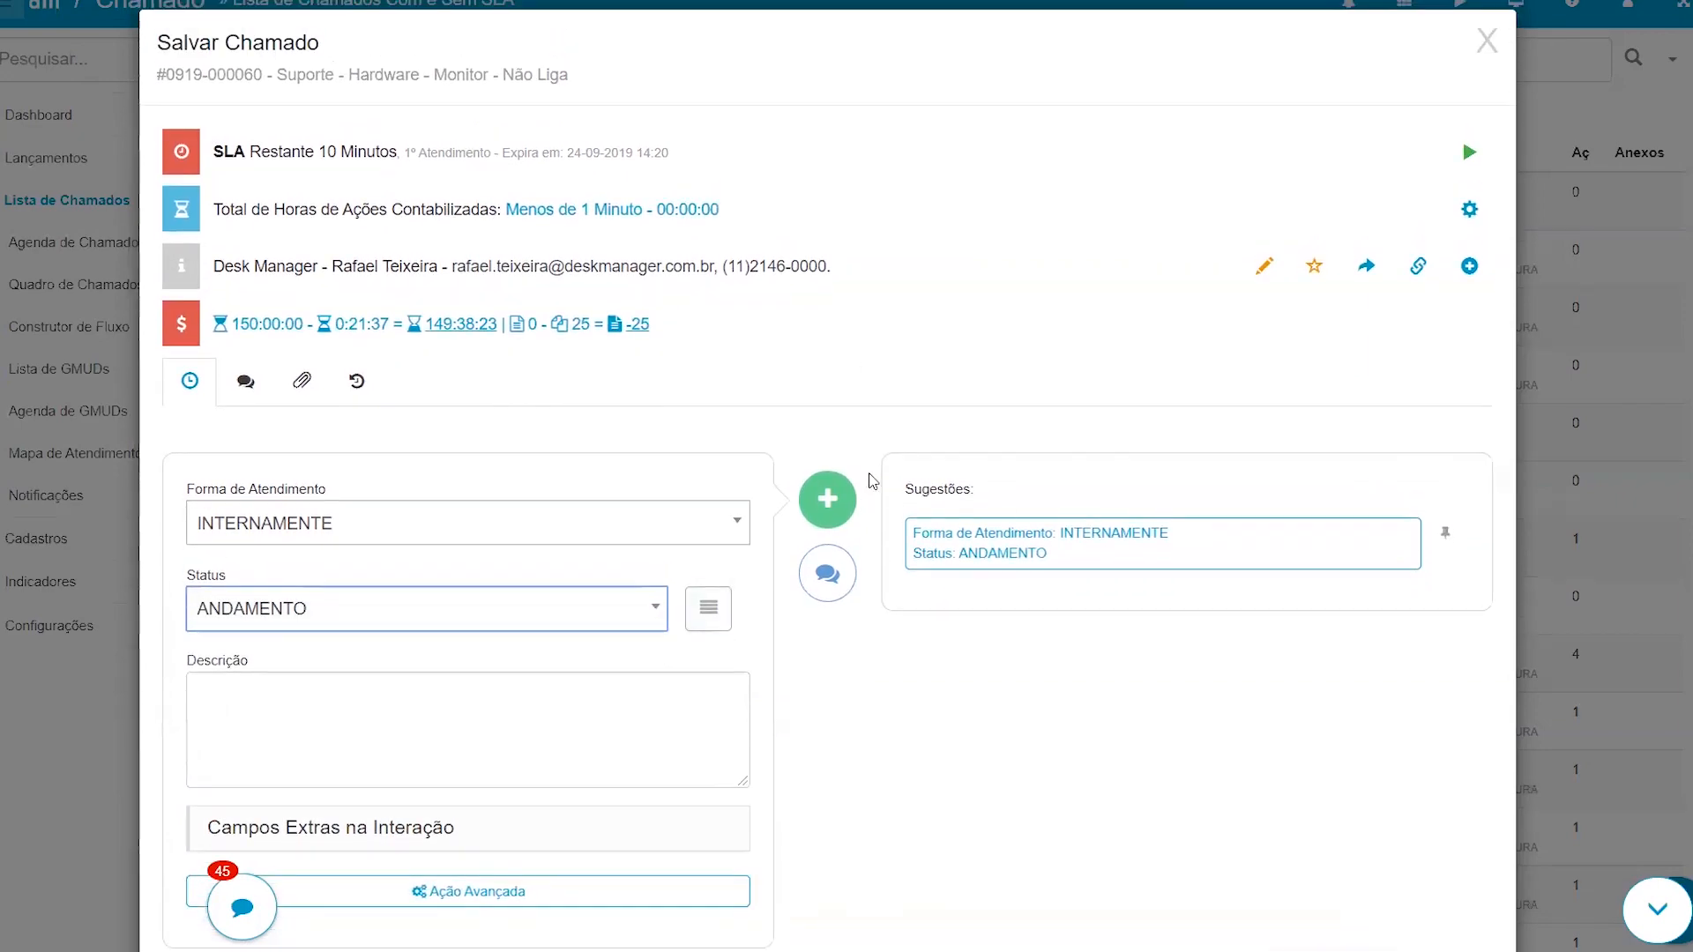
scroll(470, 564, down, 4)
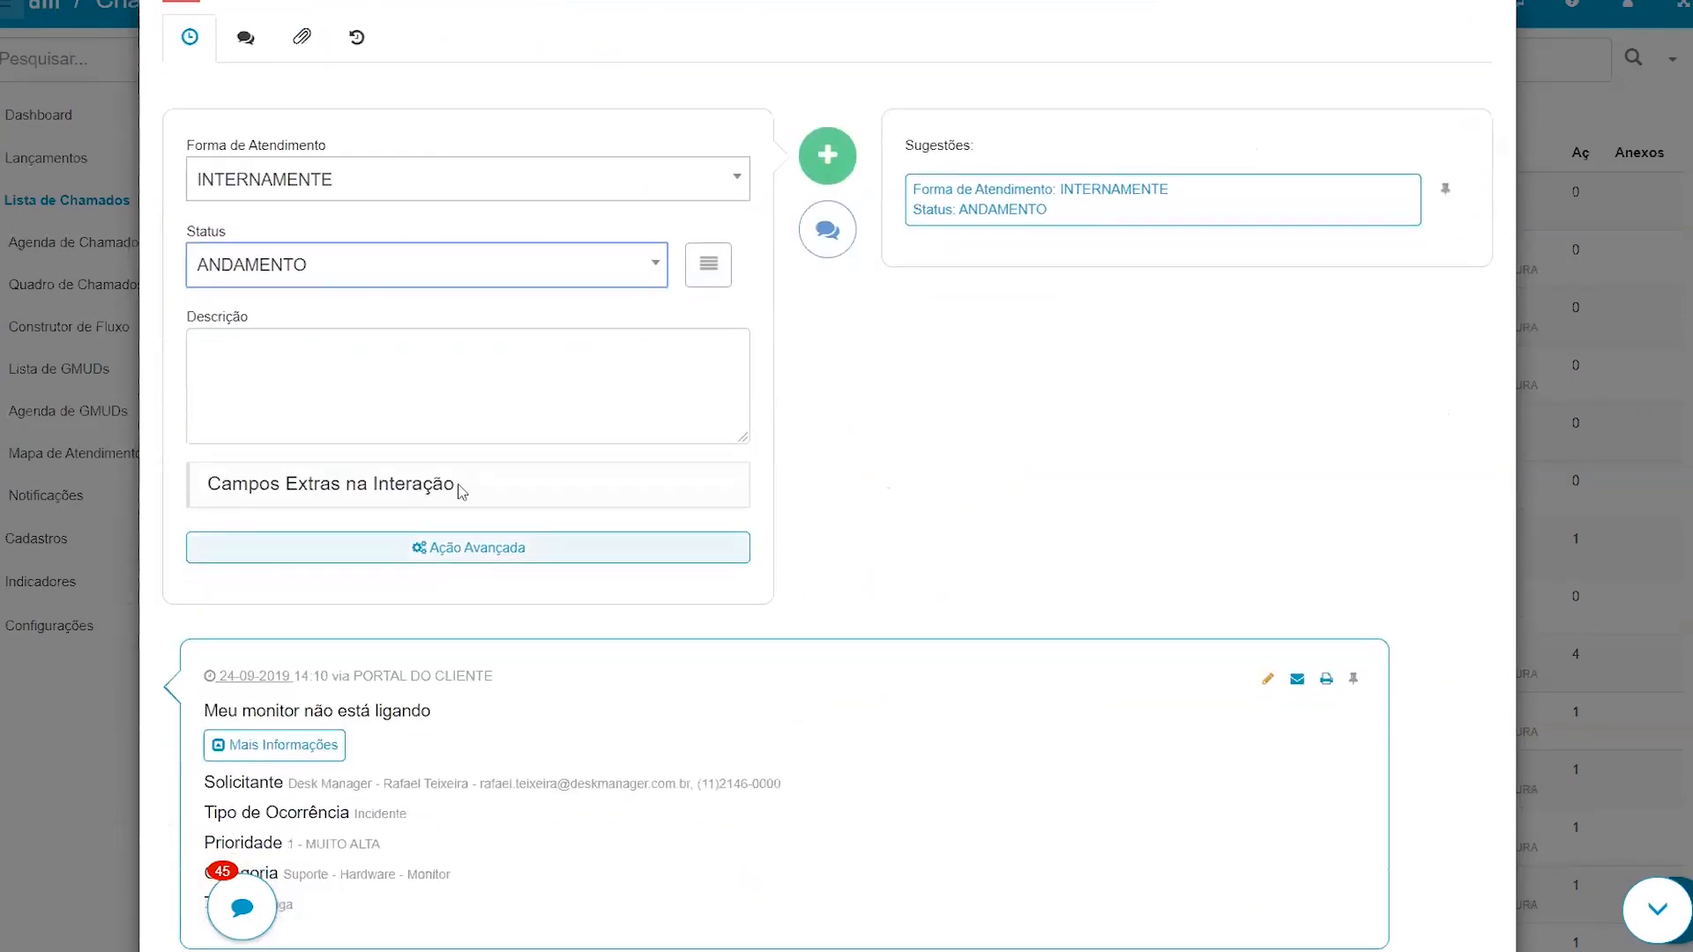
click(476, 396)
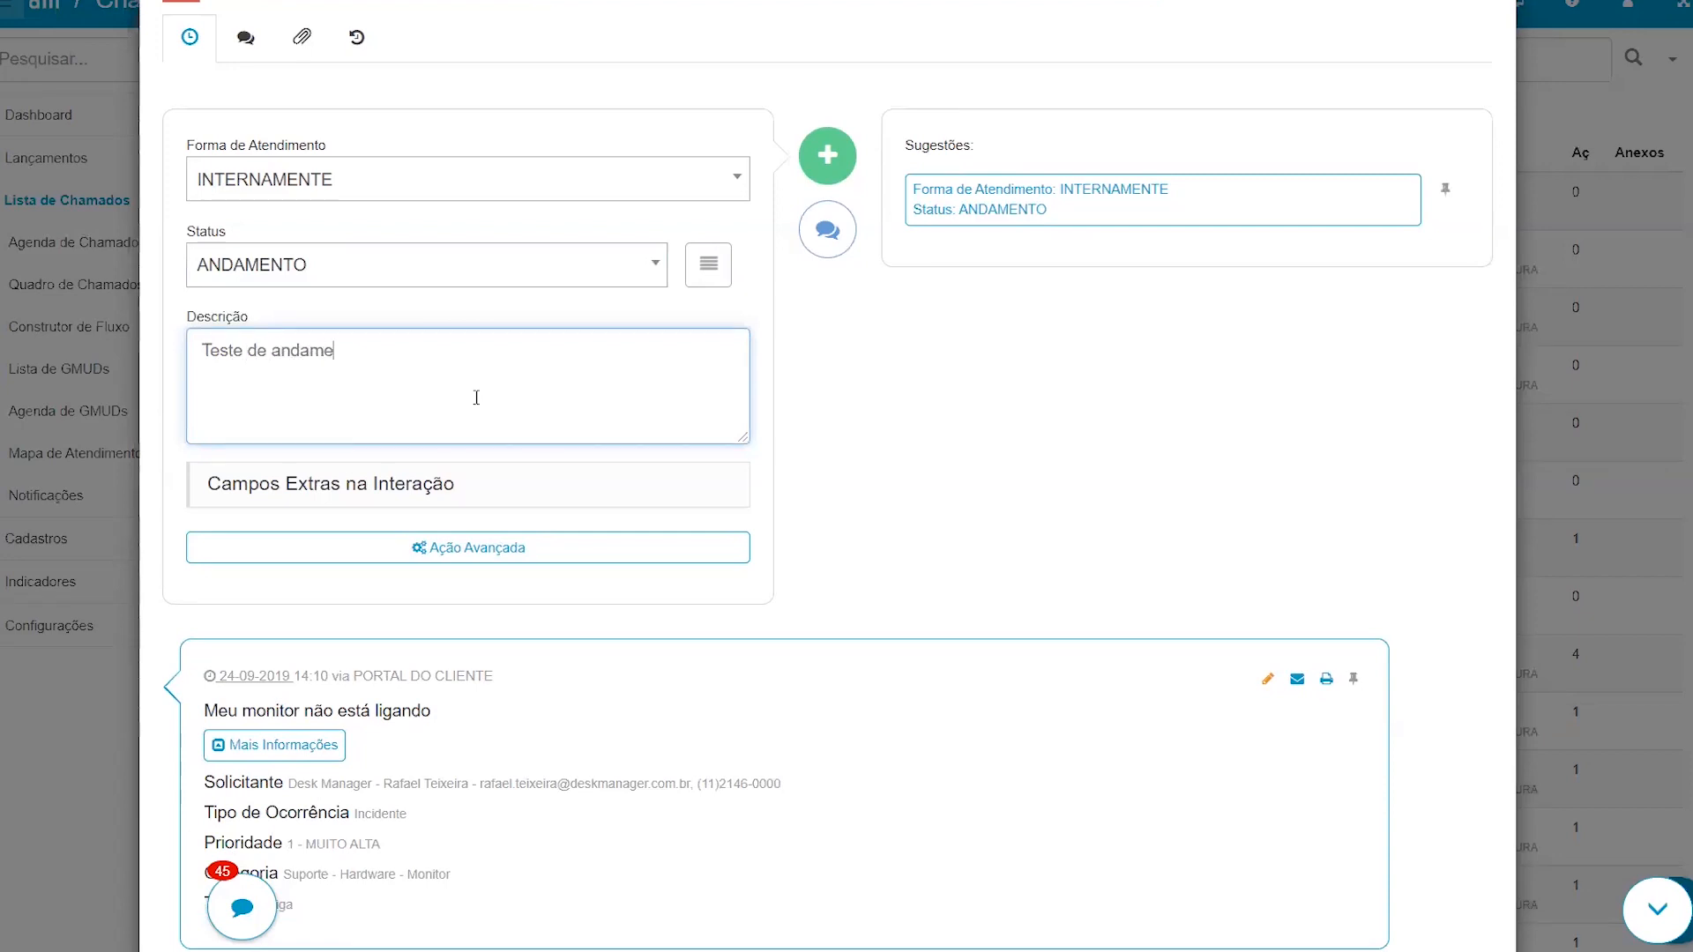
click(827, 155)
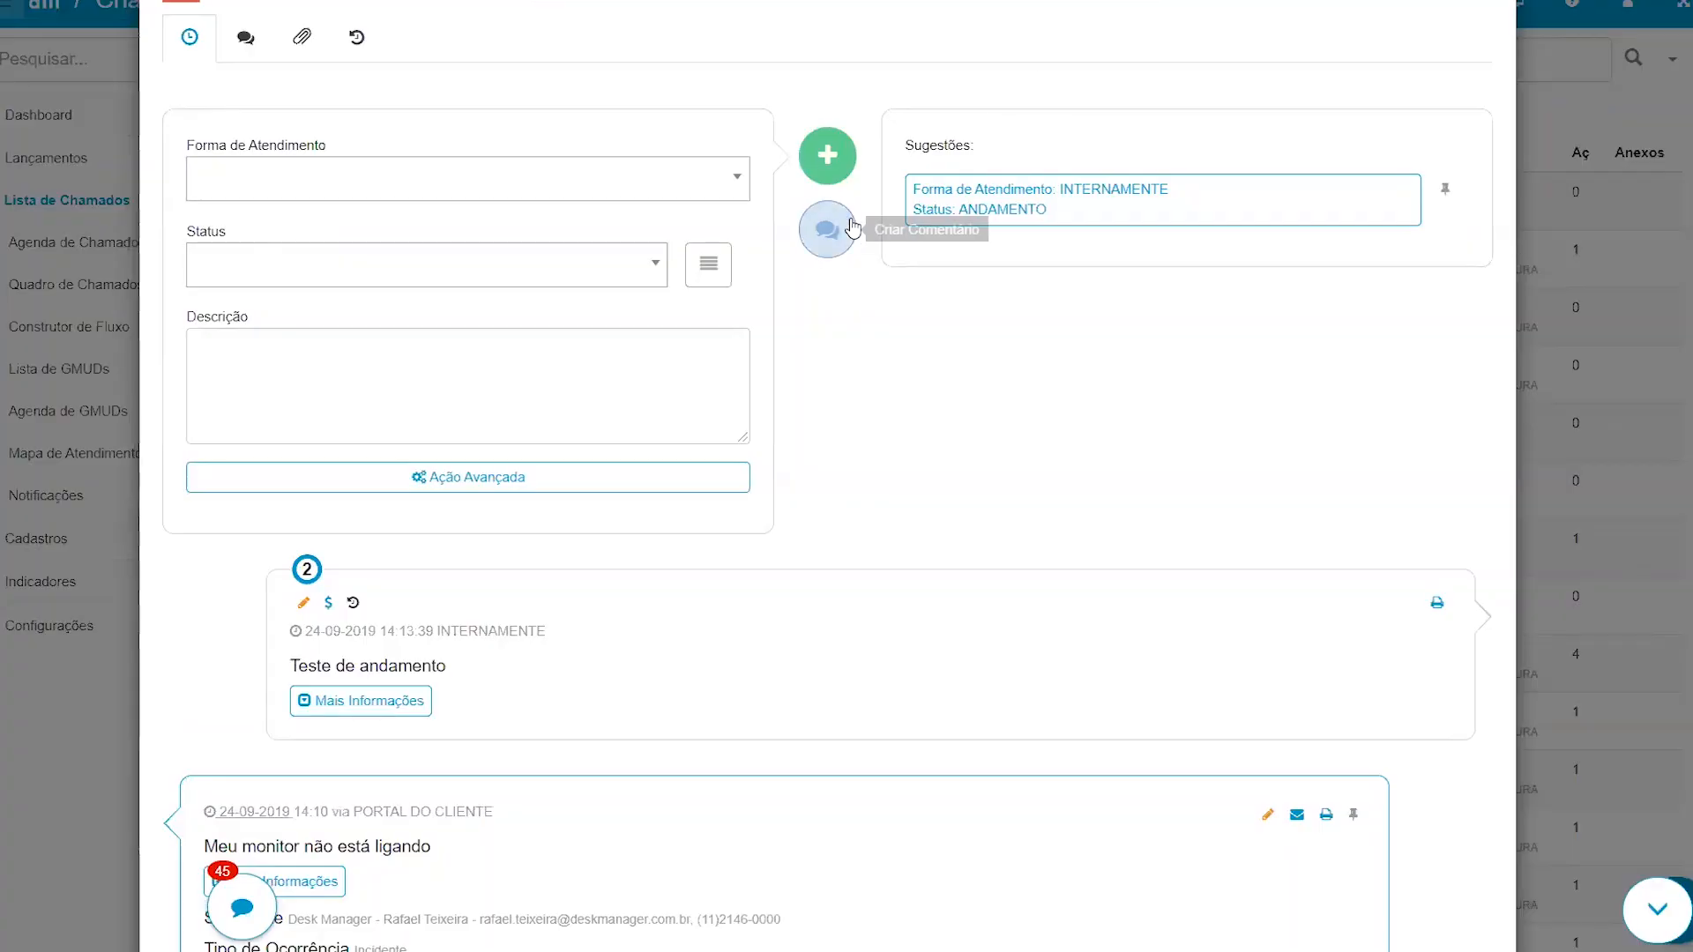
Post a comment on the monitor ticket mentioning the operator with "favor dar atenção a esse chamado, pois o usuário é VIP" and open the comments
click(833, 234)
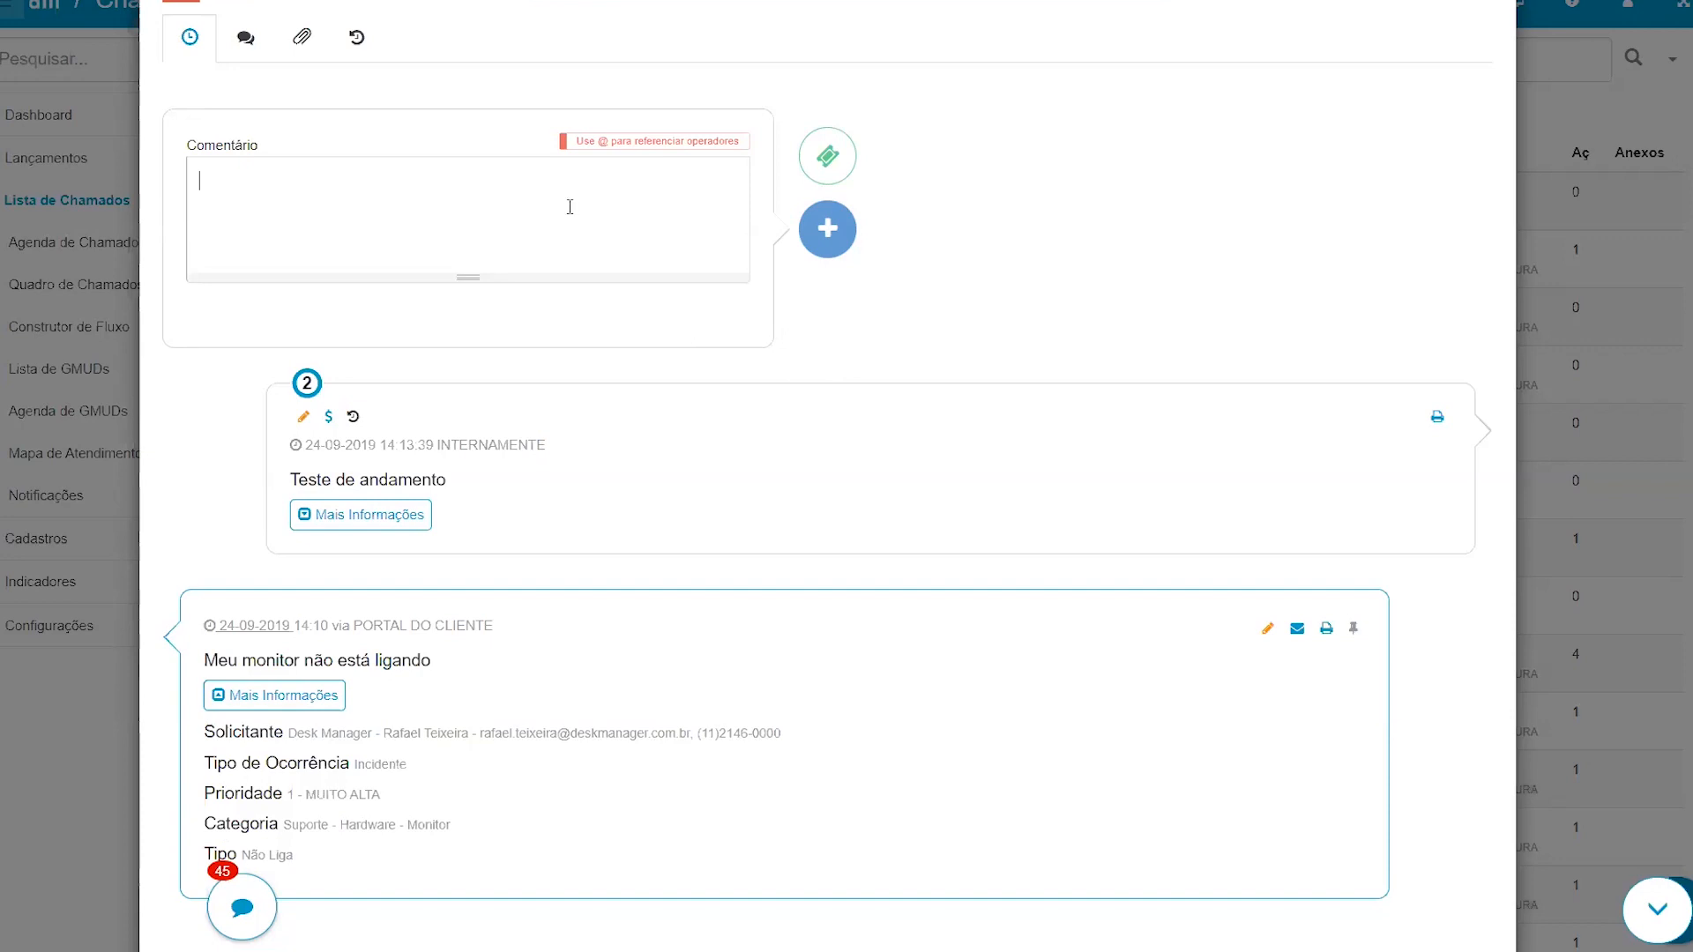
text(@rafael)
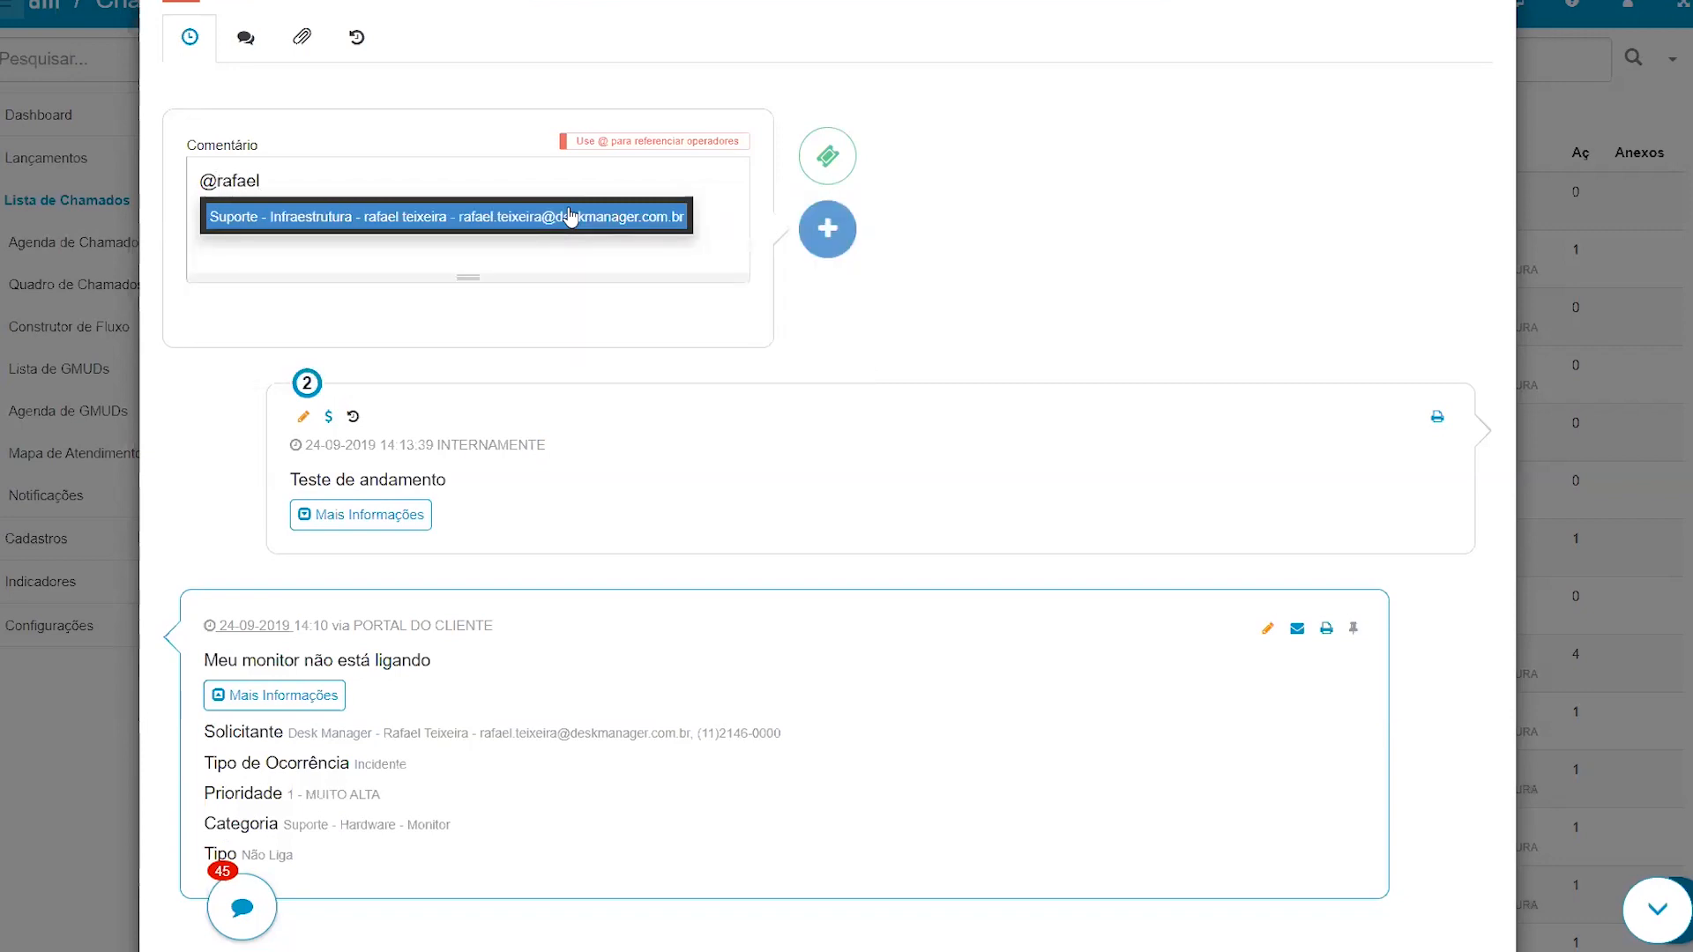
click(570, 216)
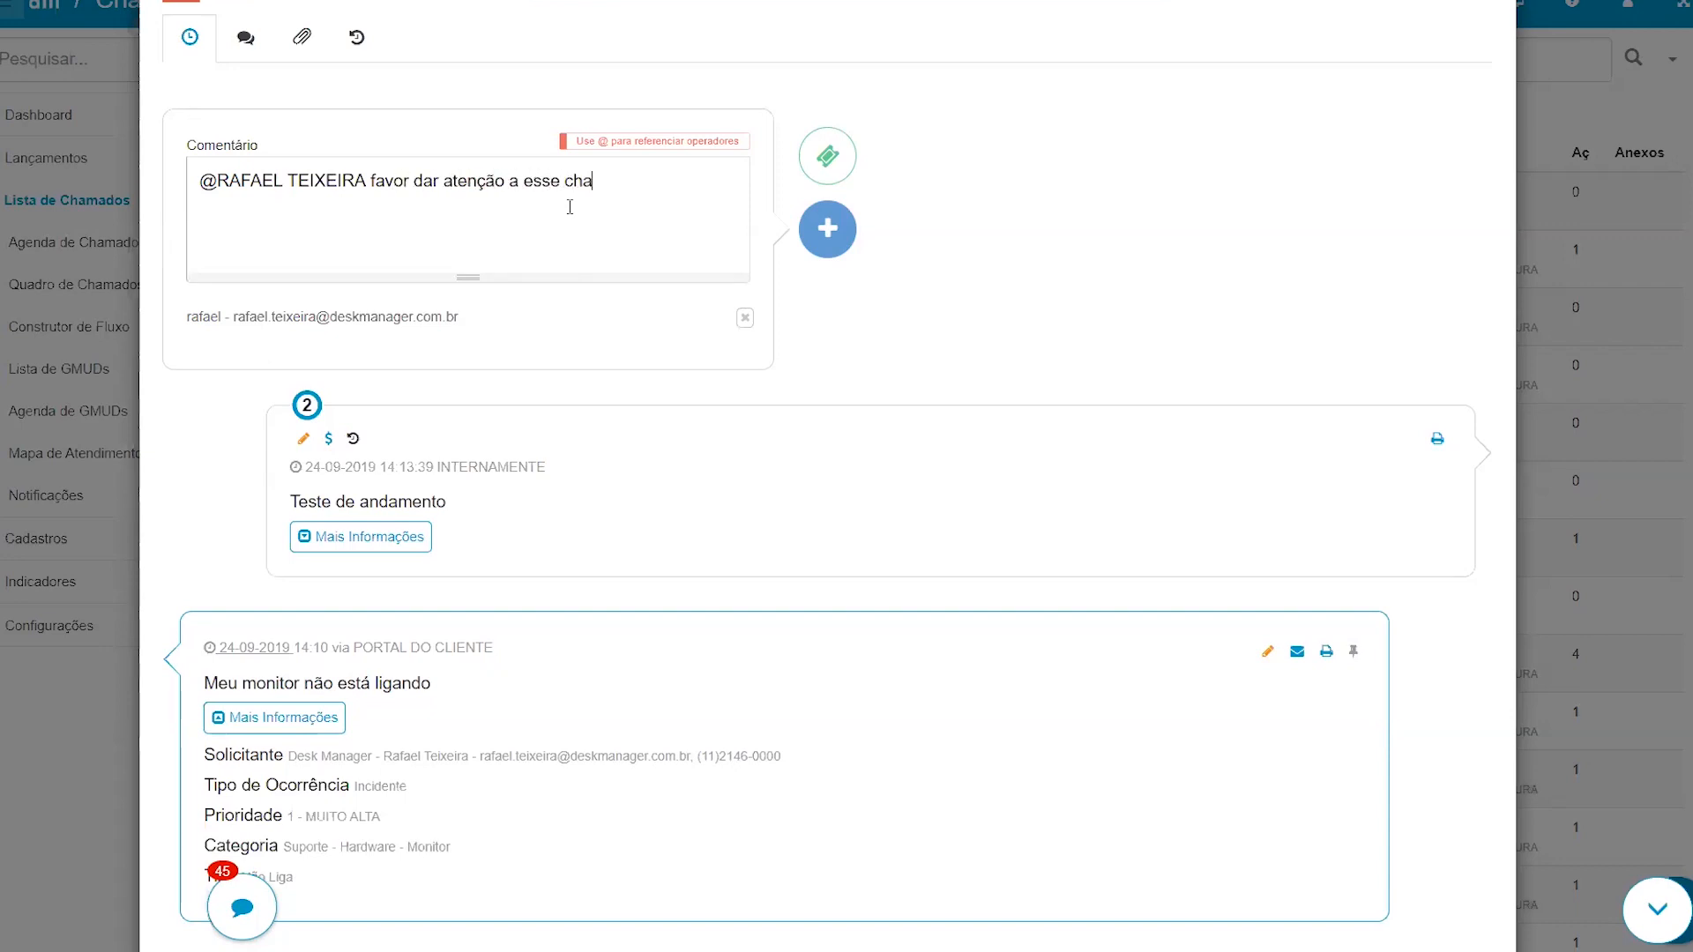
text(pario)
key(BackSpace)
key(BackSpace)
key(BackSpace)
text(ário é VIP)
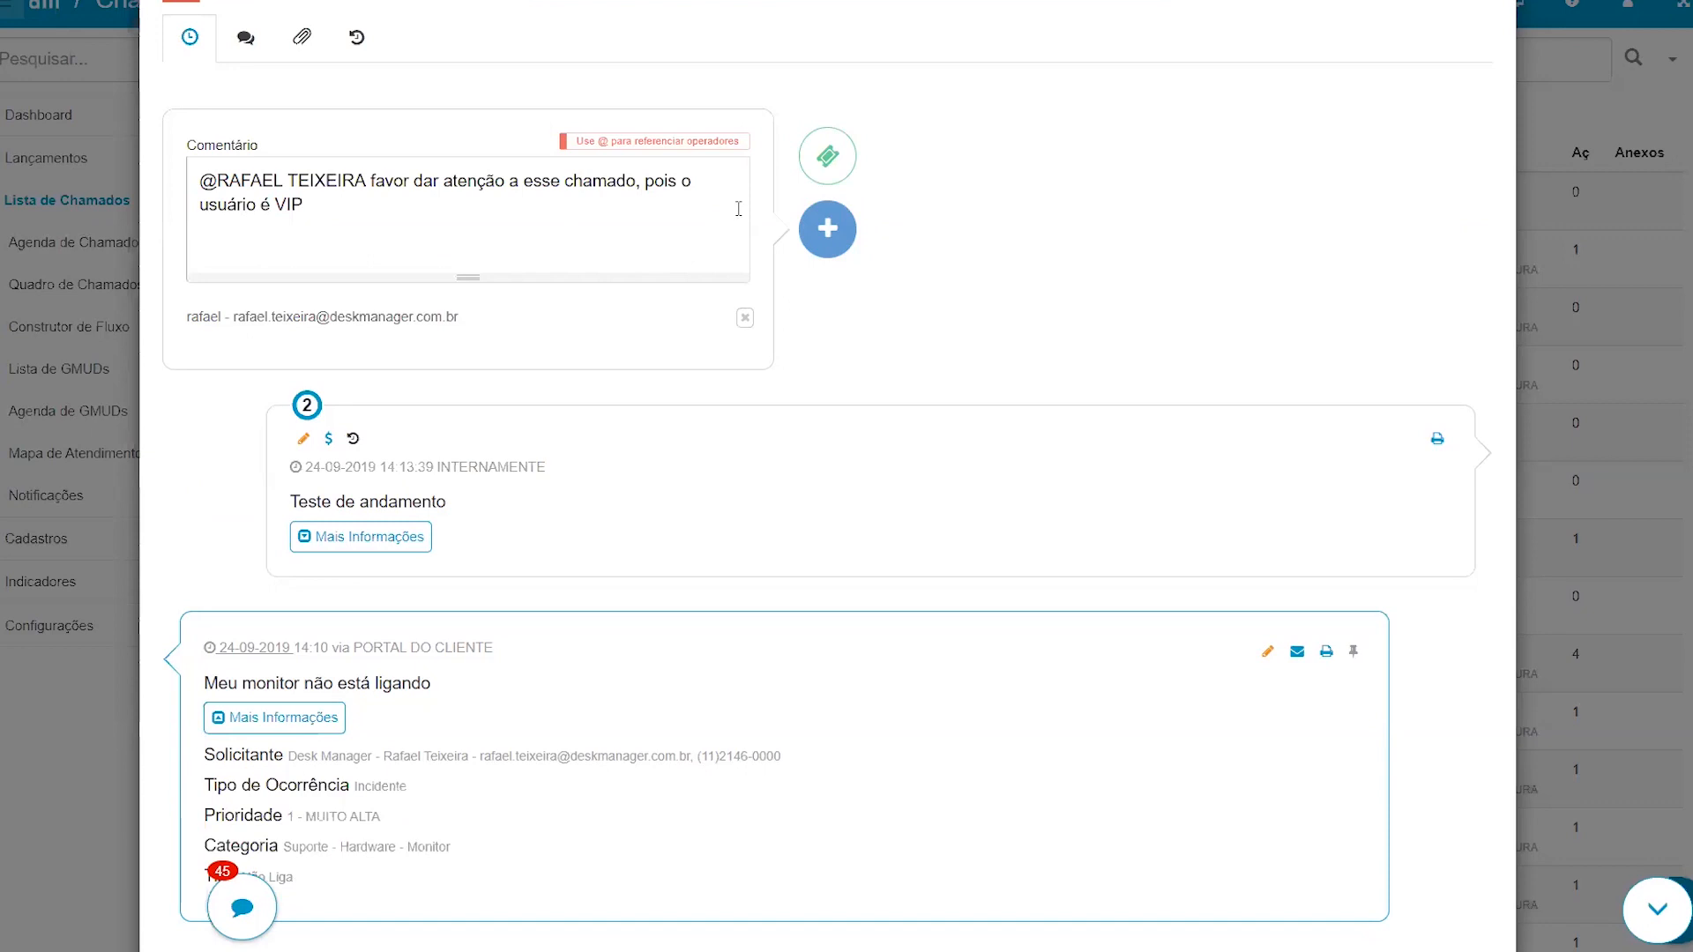
click(826, 228)
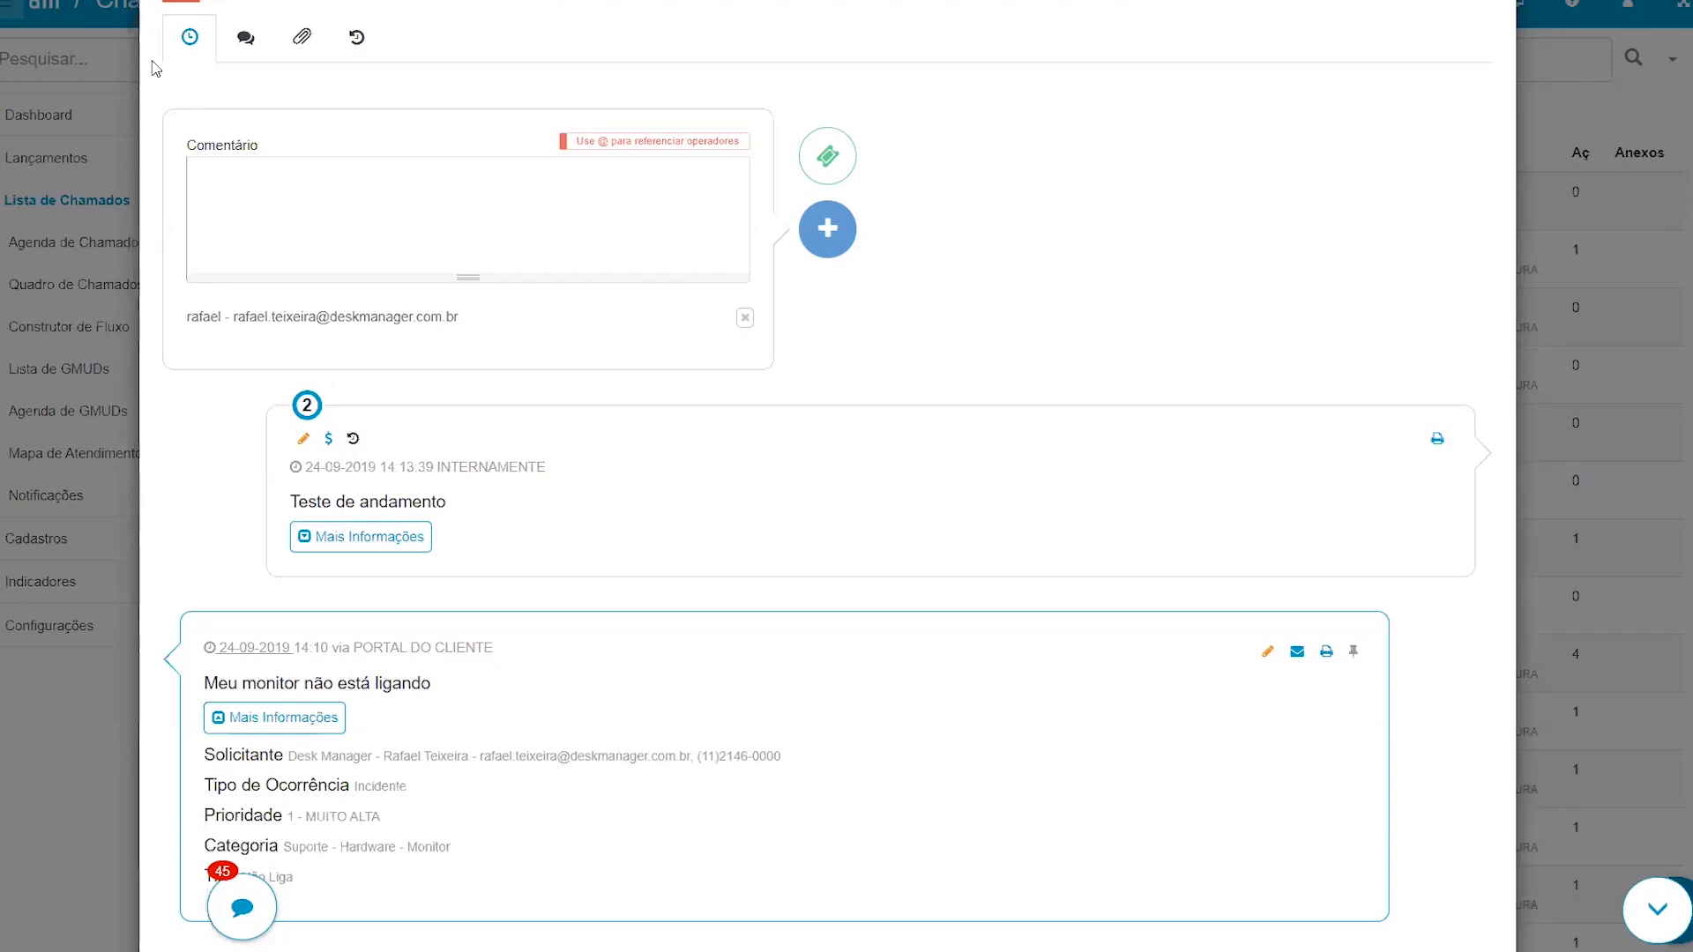
click(261, 41)
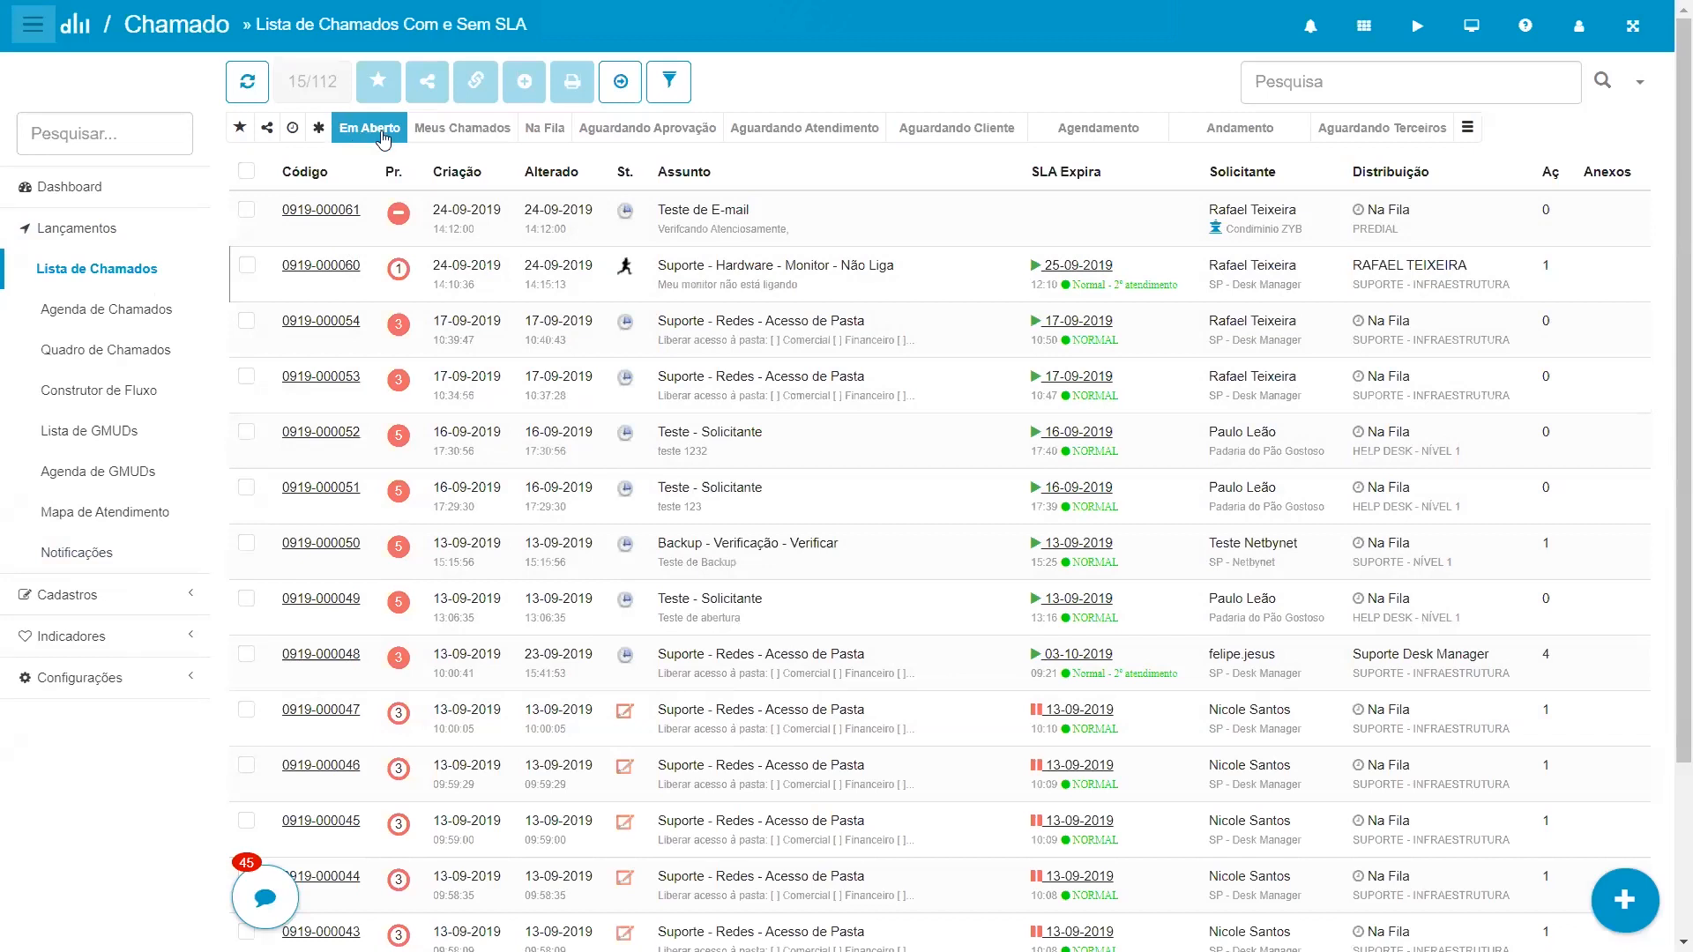
Compare the tickets under Meus Chamados, Na Fila and Andamento in Lista de Chamados
click(491, 132)
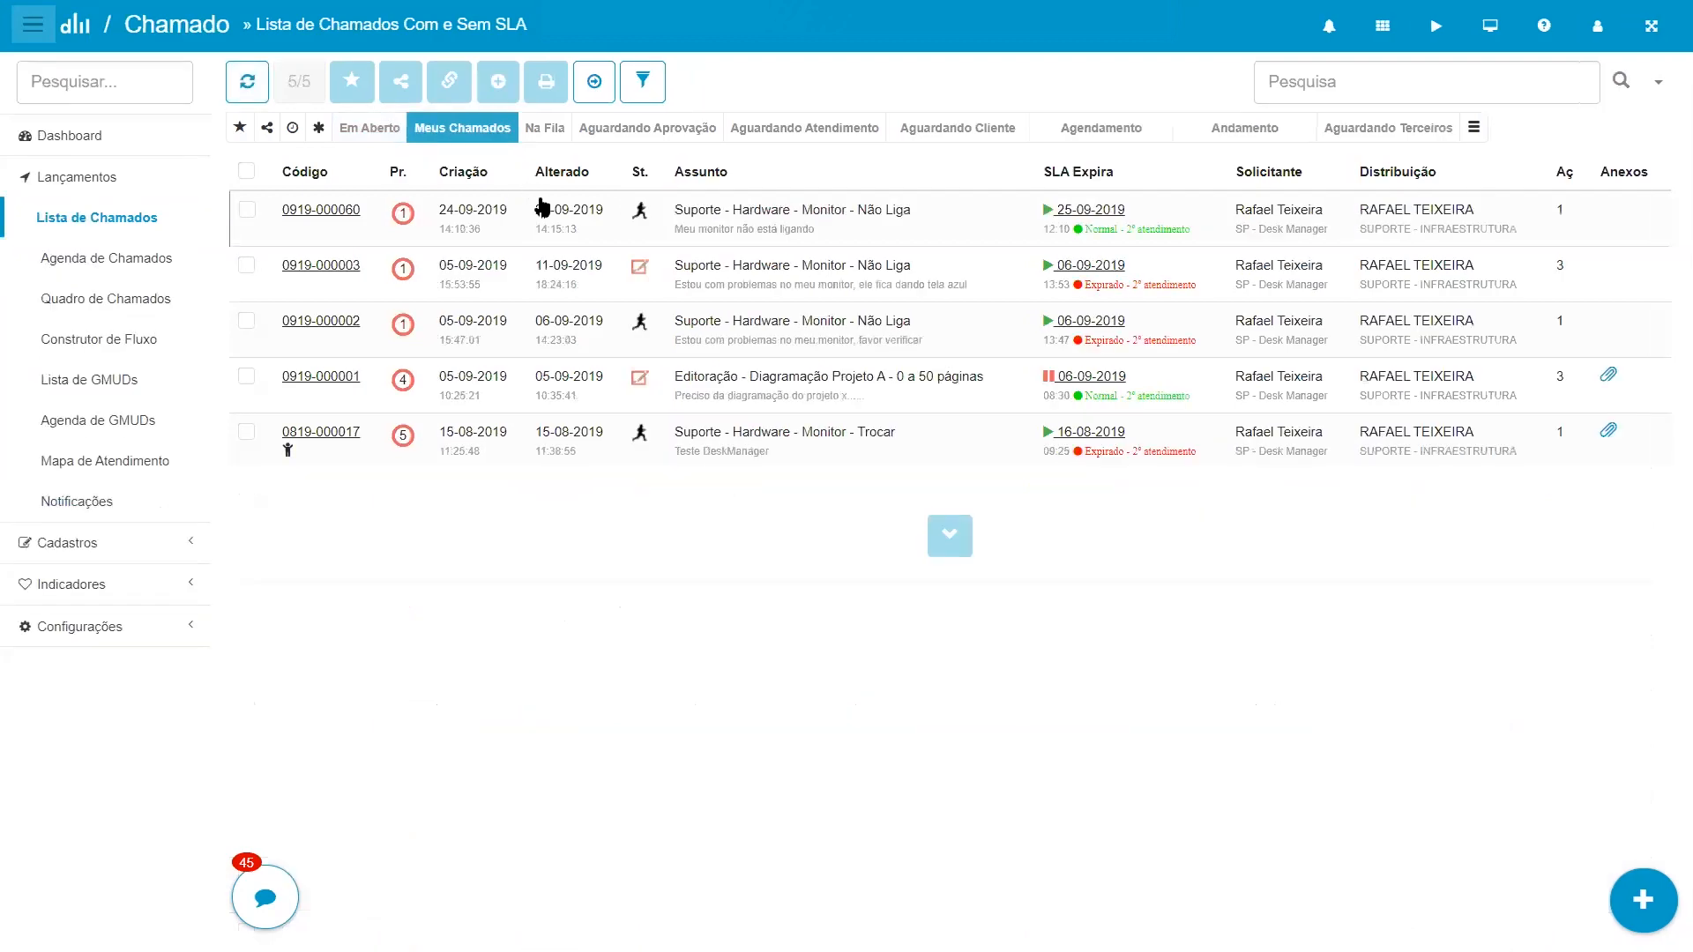
click(546, 132)
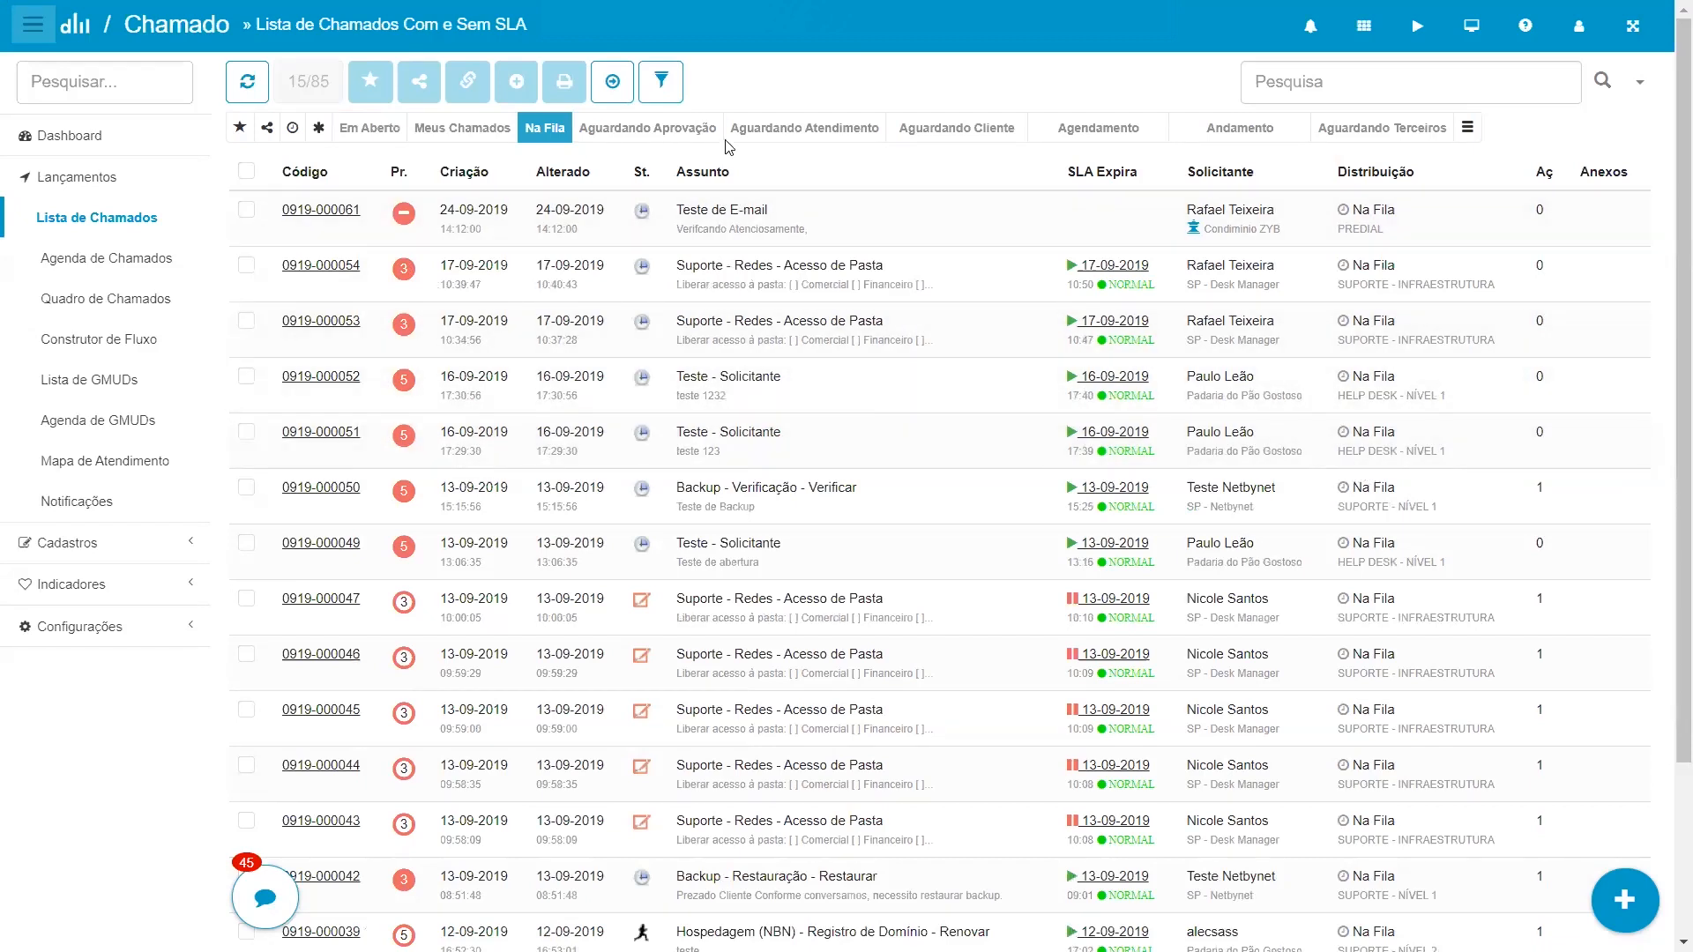
click(1214, 135)
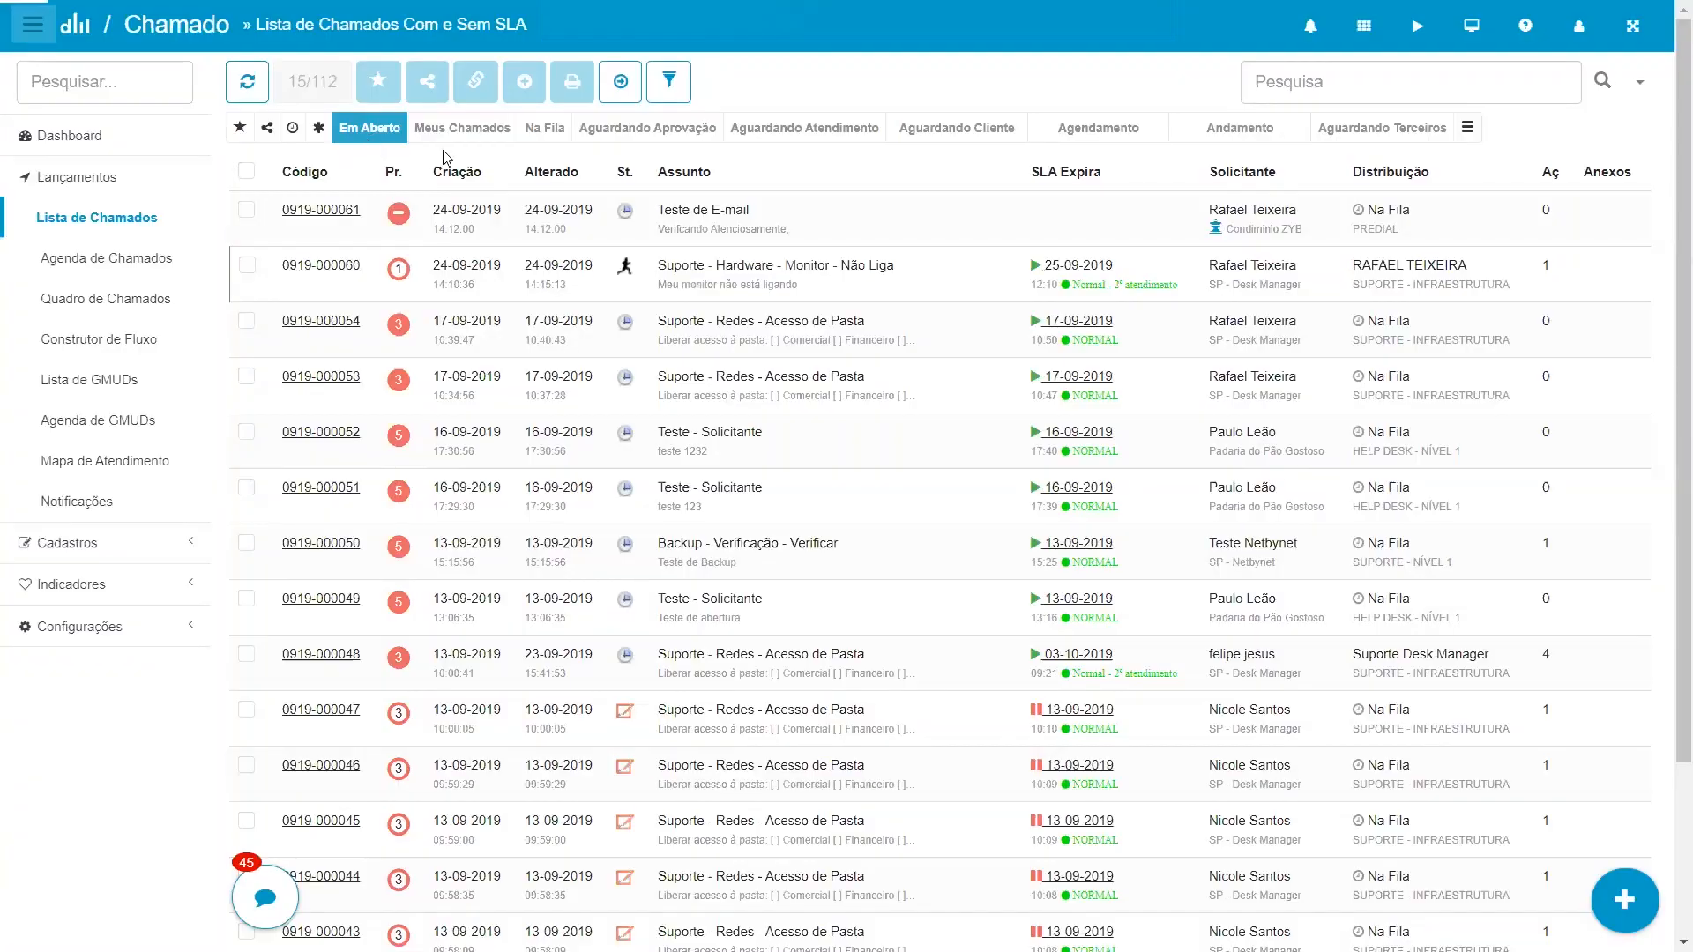
Search the Em Aberto tickets for "monitor" and clear the search to restore the full list
click(669, 81)
click(1329, 81)
text(monitor)
key(Return)
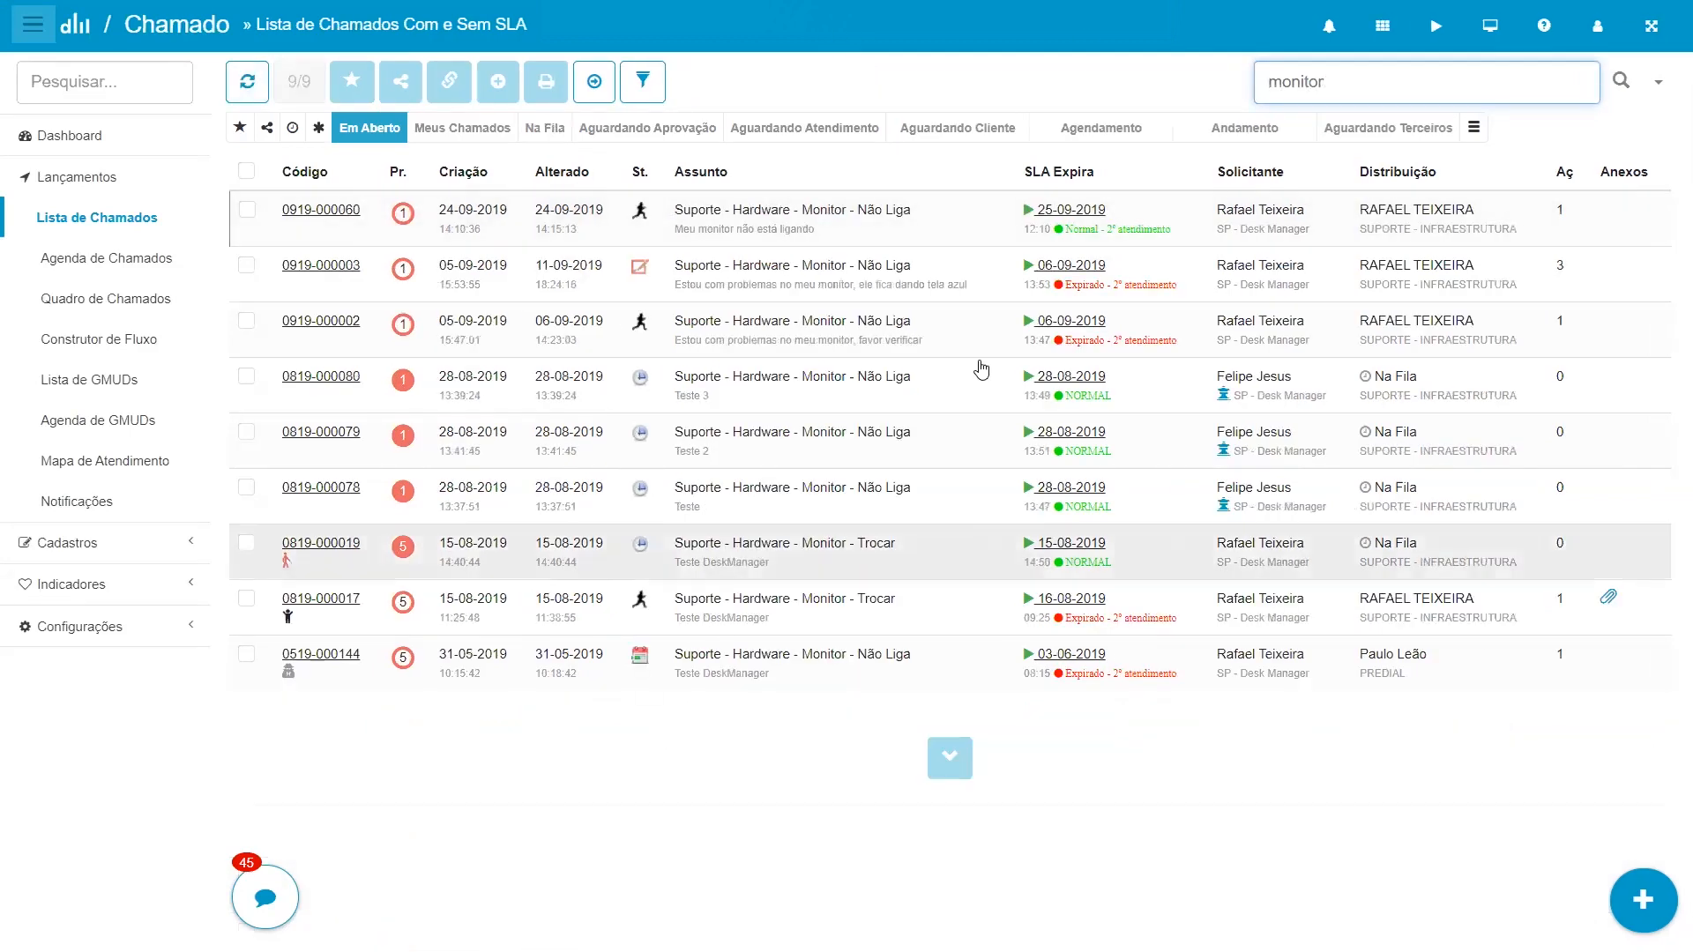
double_click(1354, 82)
key(BackSpace)
key(Return)
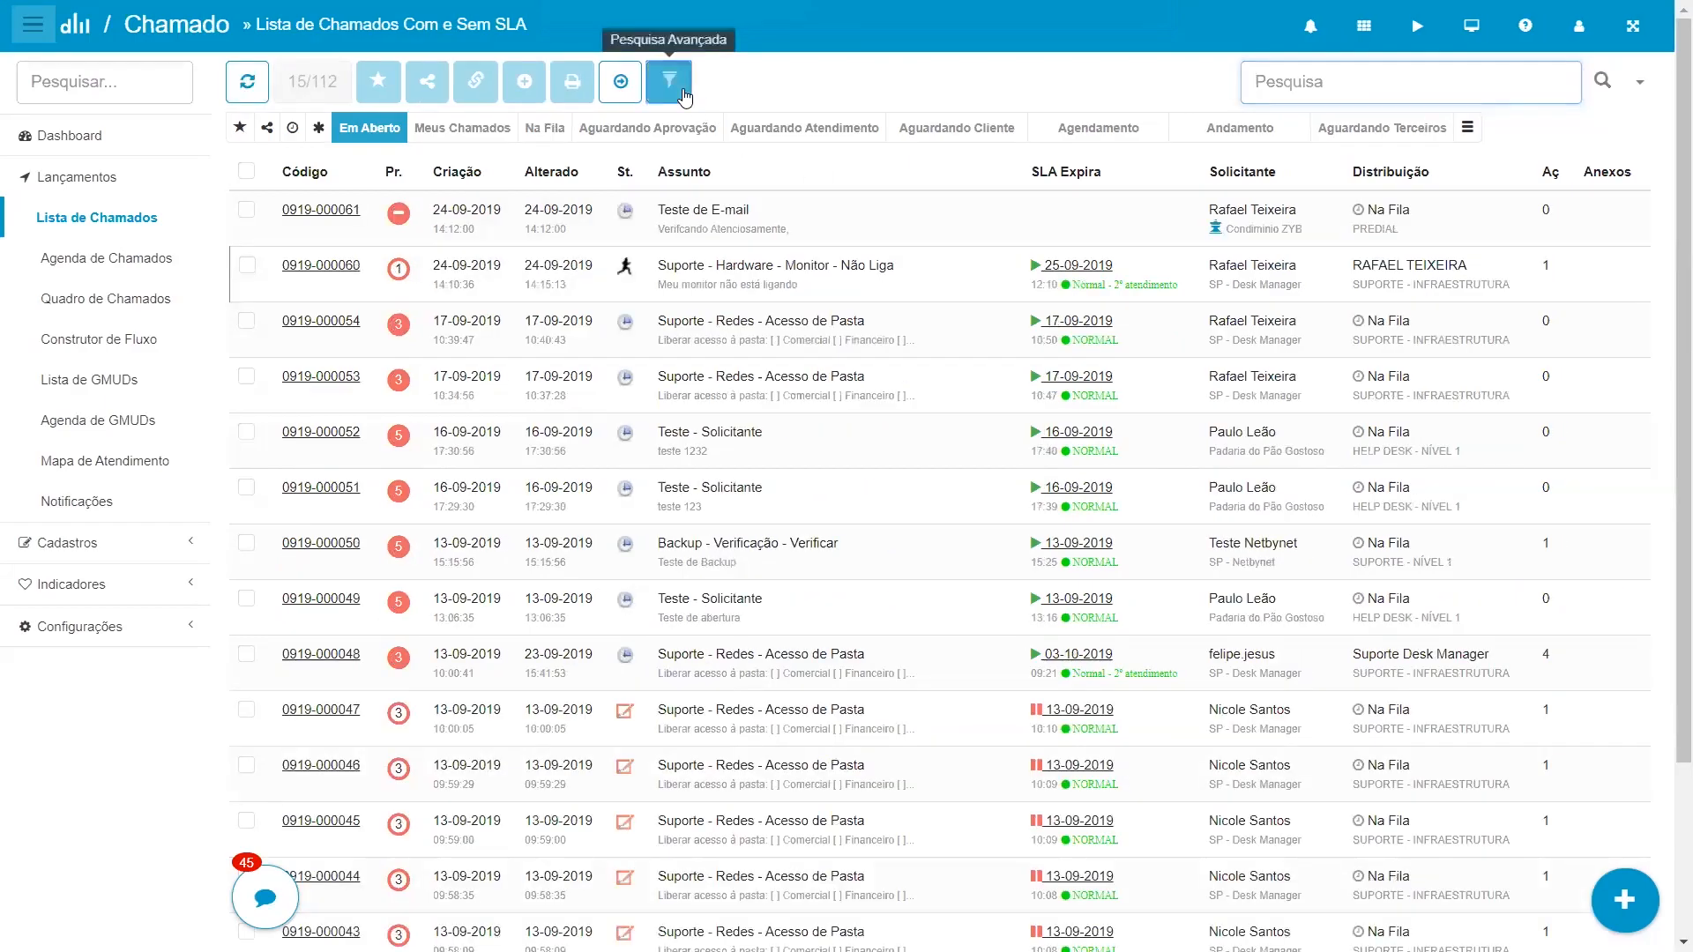
Examine the general, extra-field and client criteria available in Pesquisa Avançada Chamado
click(685, 91)
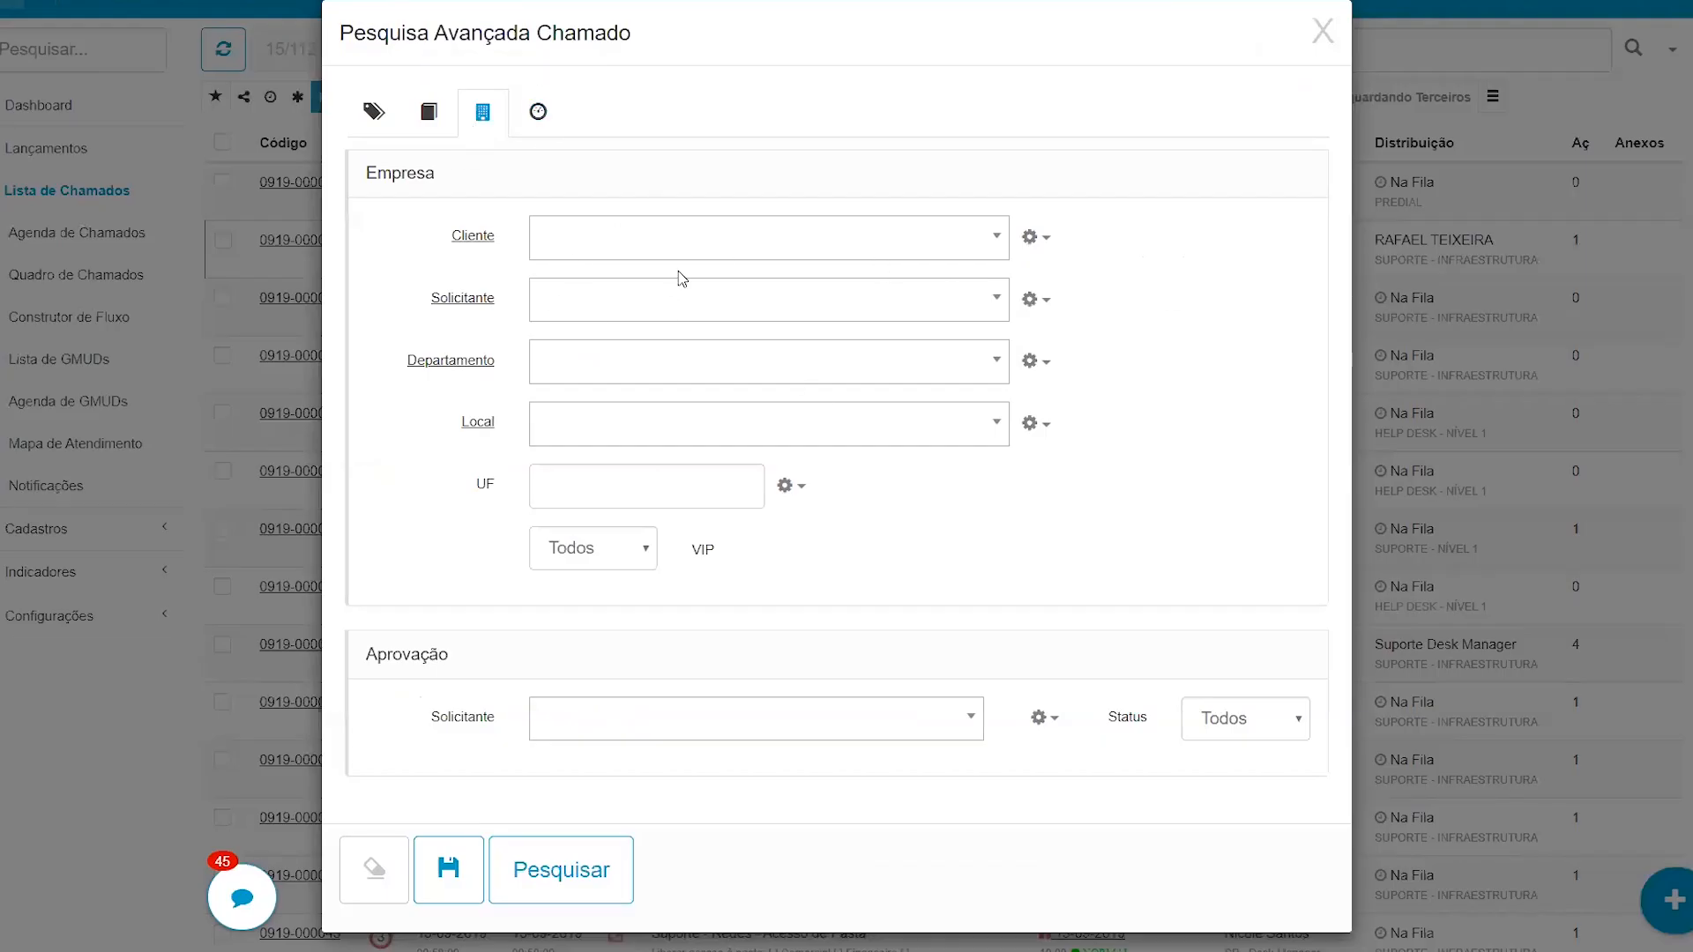
click(402, 121)
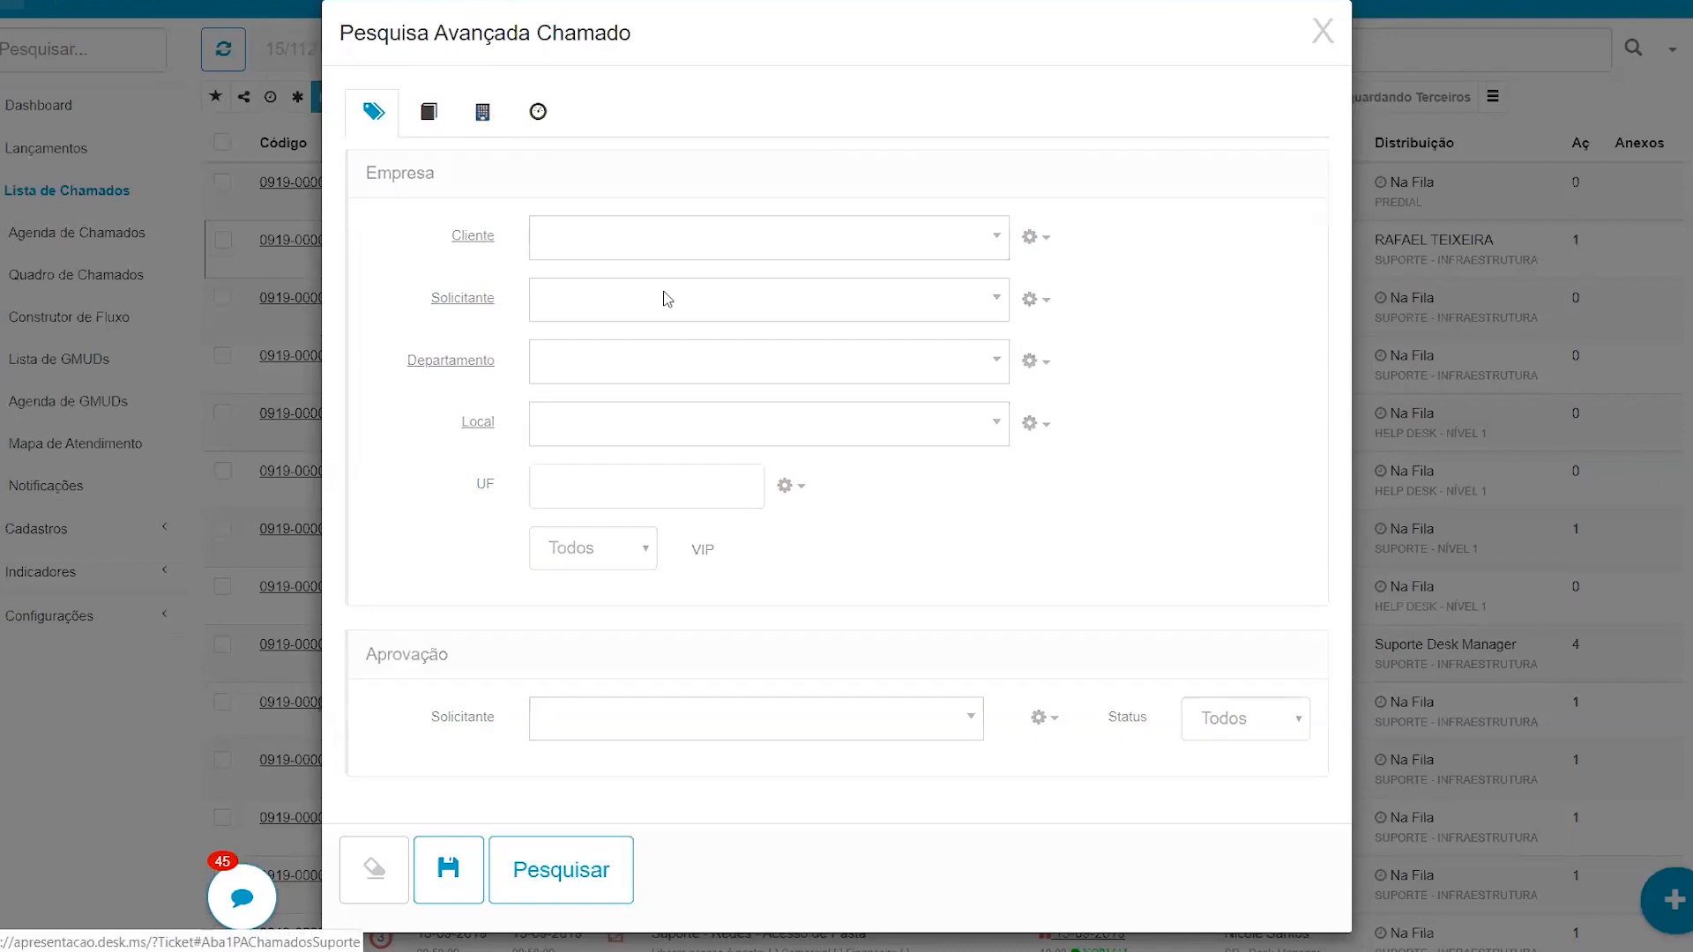
scroll(771, 559, down, 4)
scroll(775, 605, down, 5)
scroll(786, 642, up, 8)
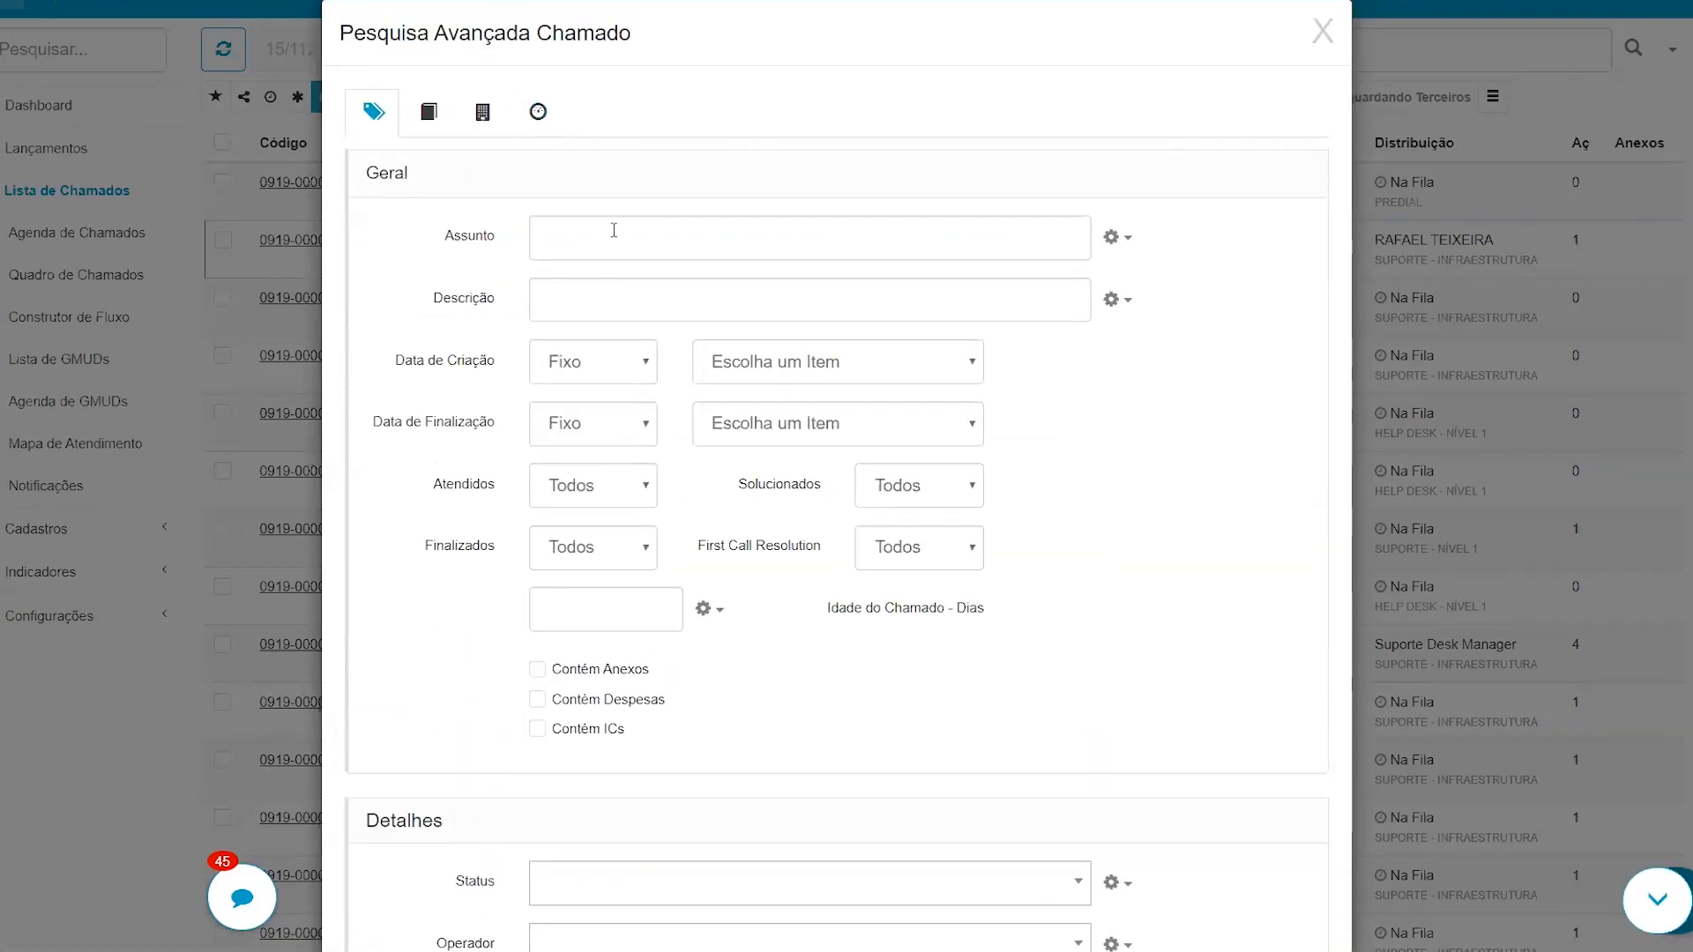
click(428, 112)
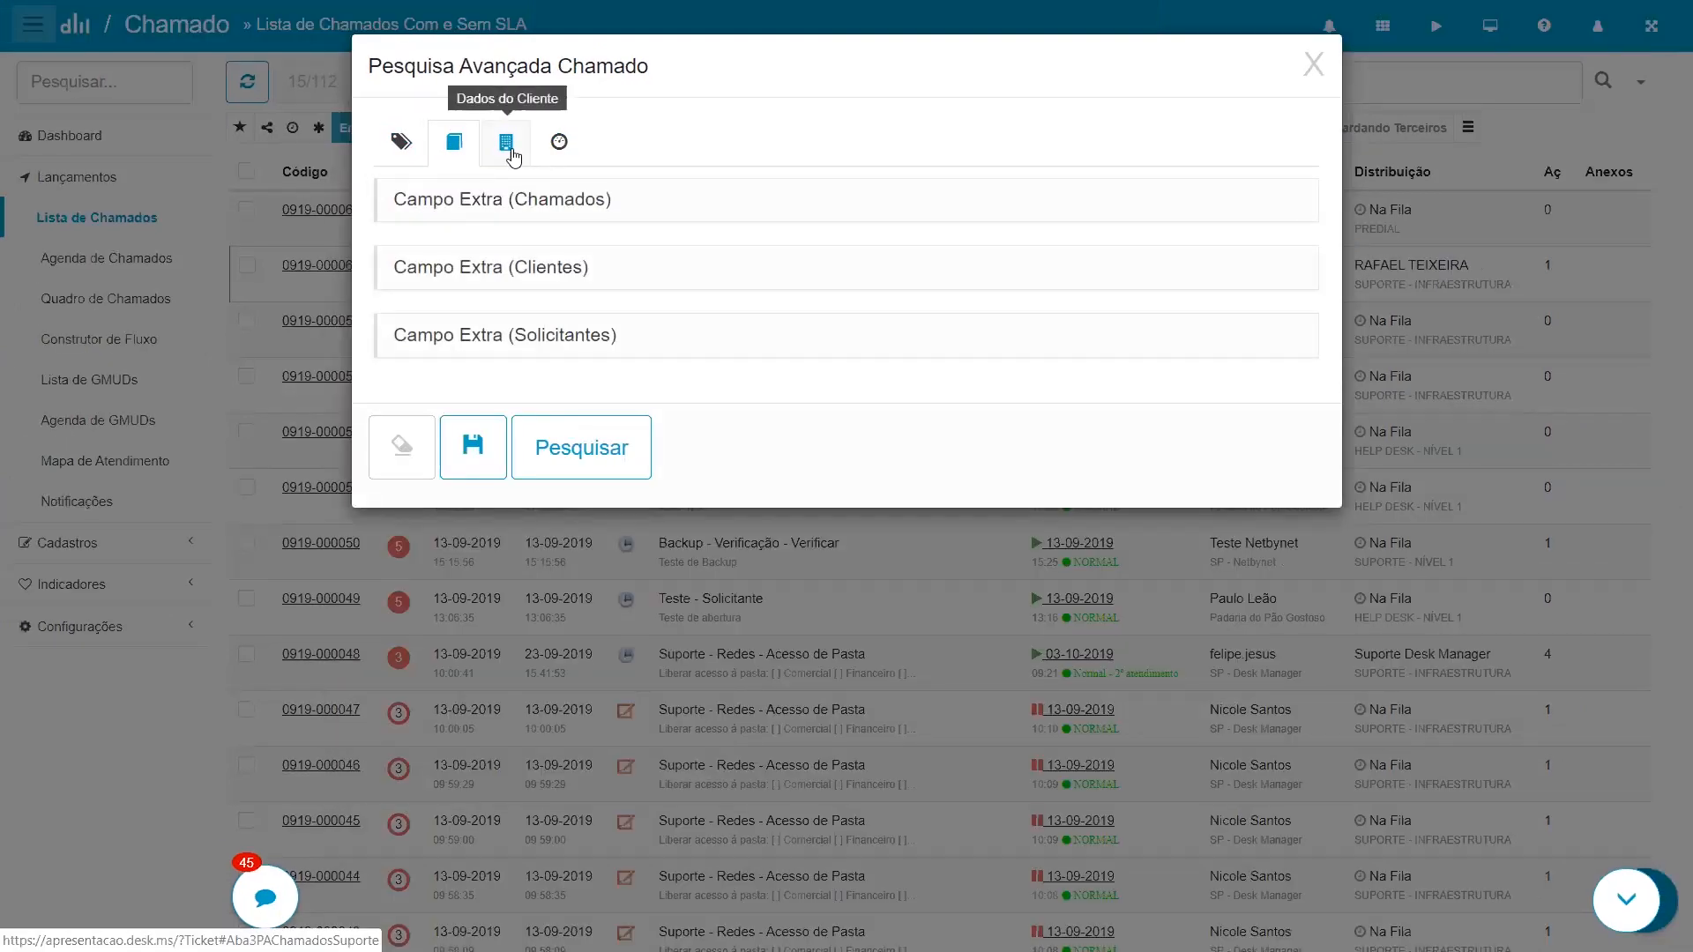
click(506, 143)
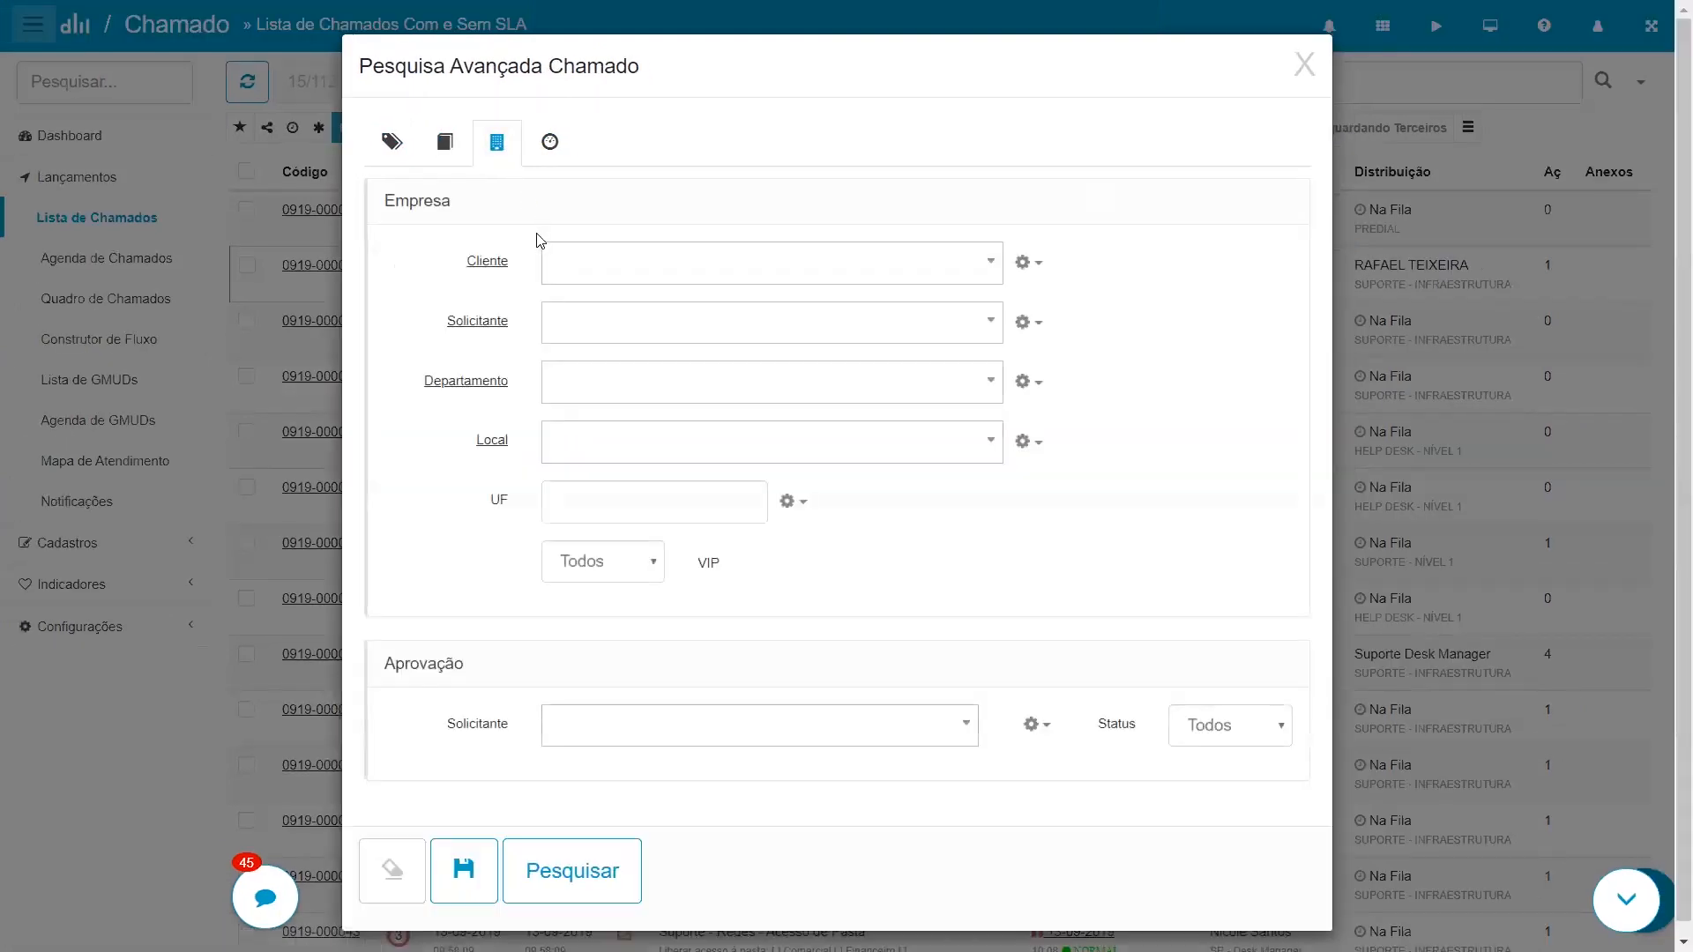
Filter by the Desk Manager requester in Solicitante and save the advanced search as "Chamados" followed by the requester's first name
click(595, 322)
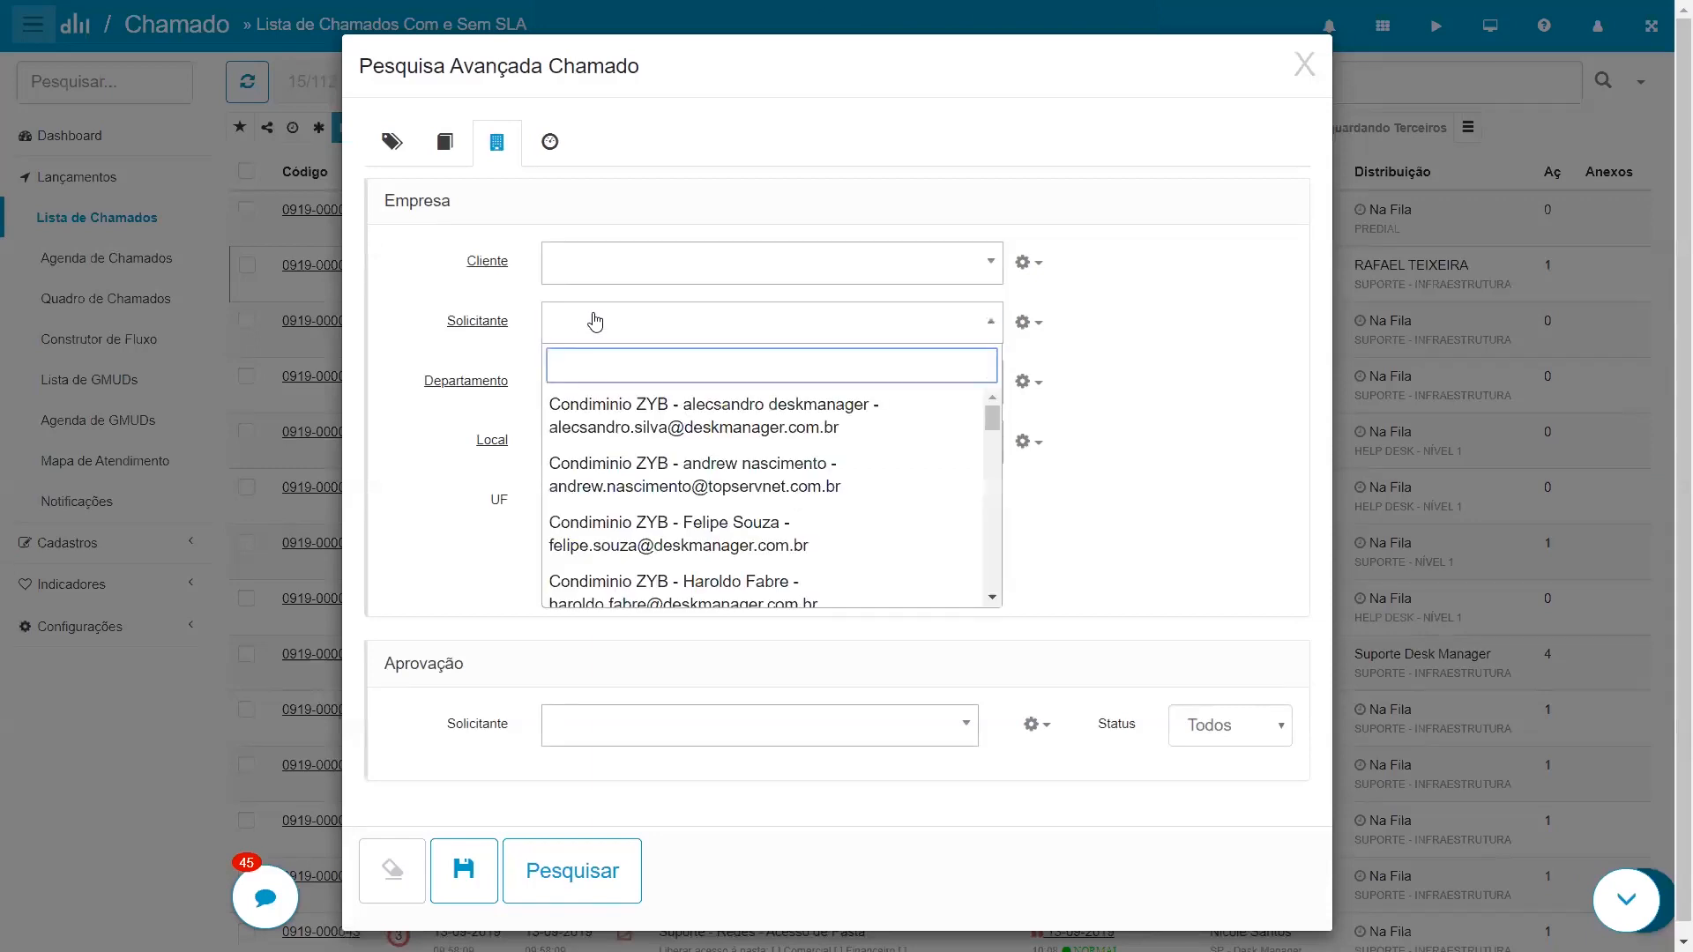
text(rafae)
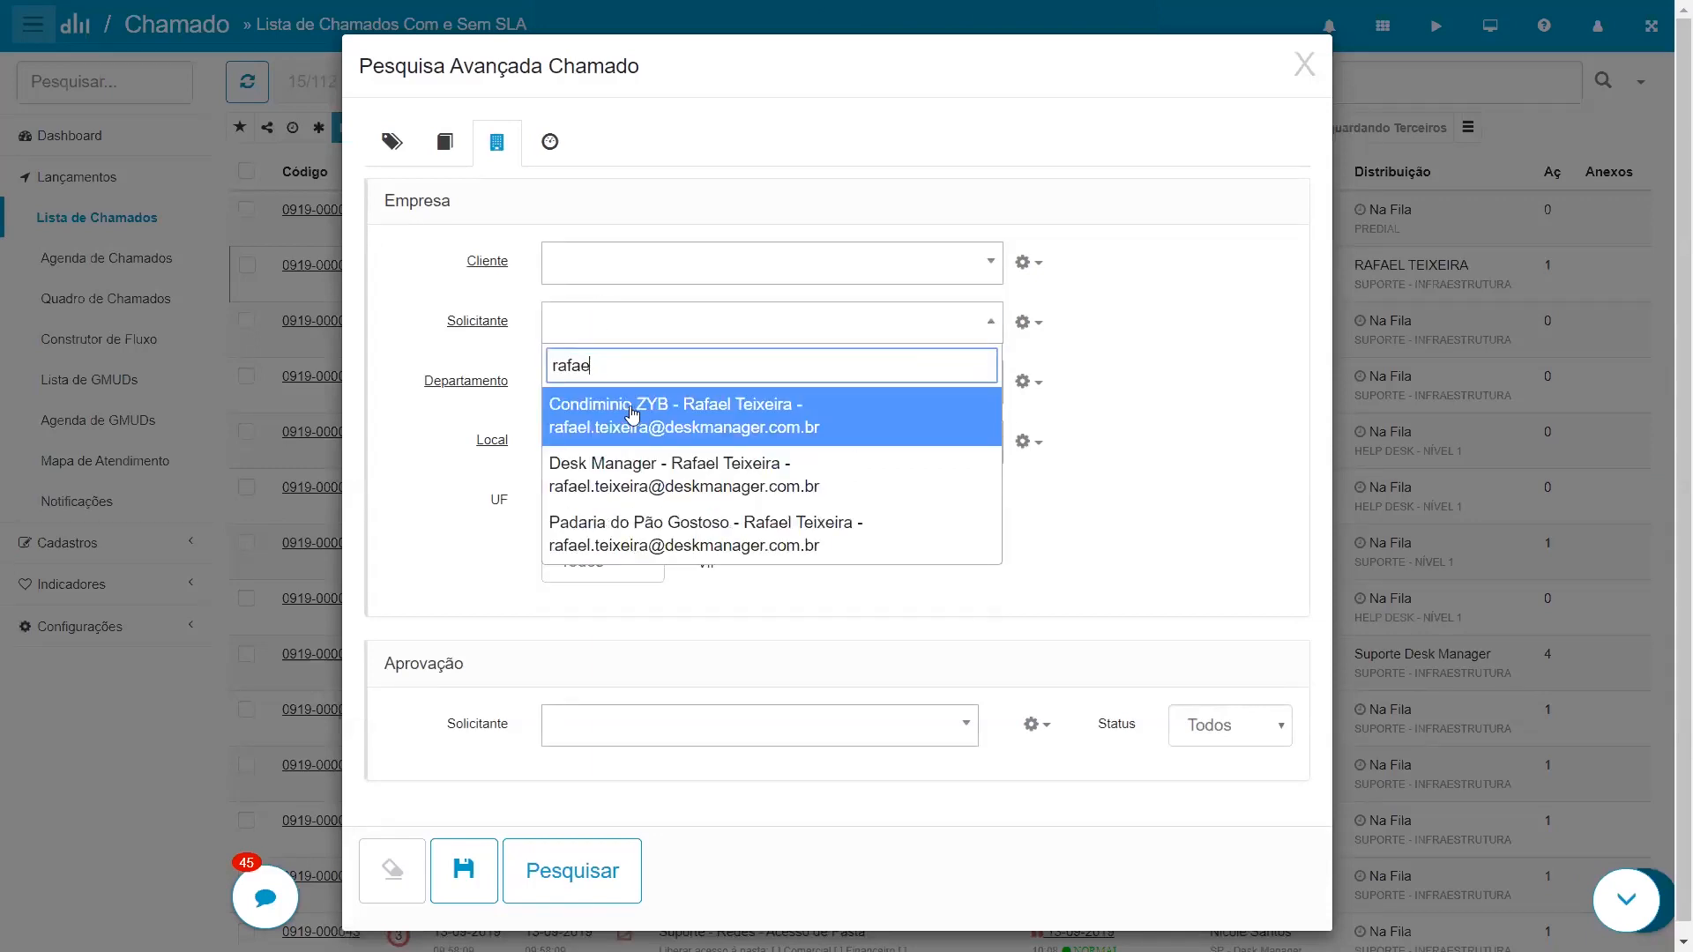
click(682, 504)
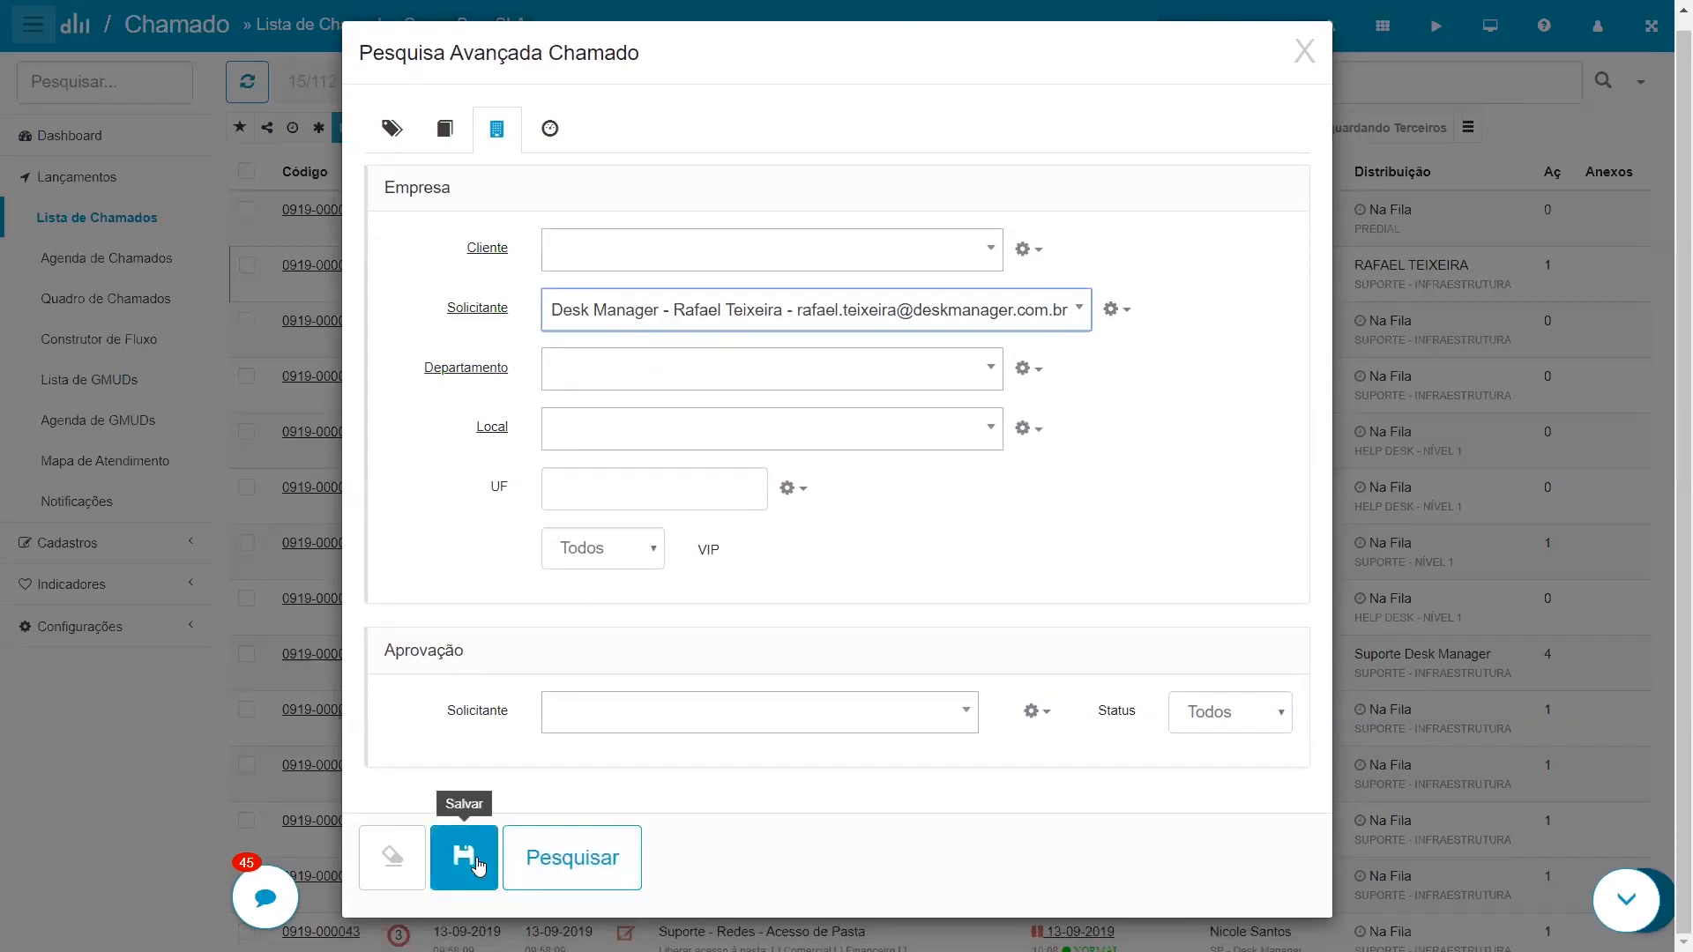
click(477, 868)
click(762, 192)
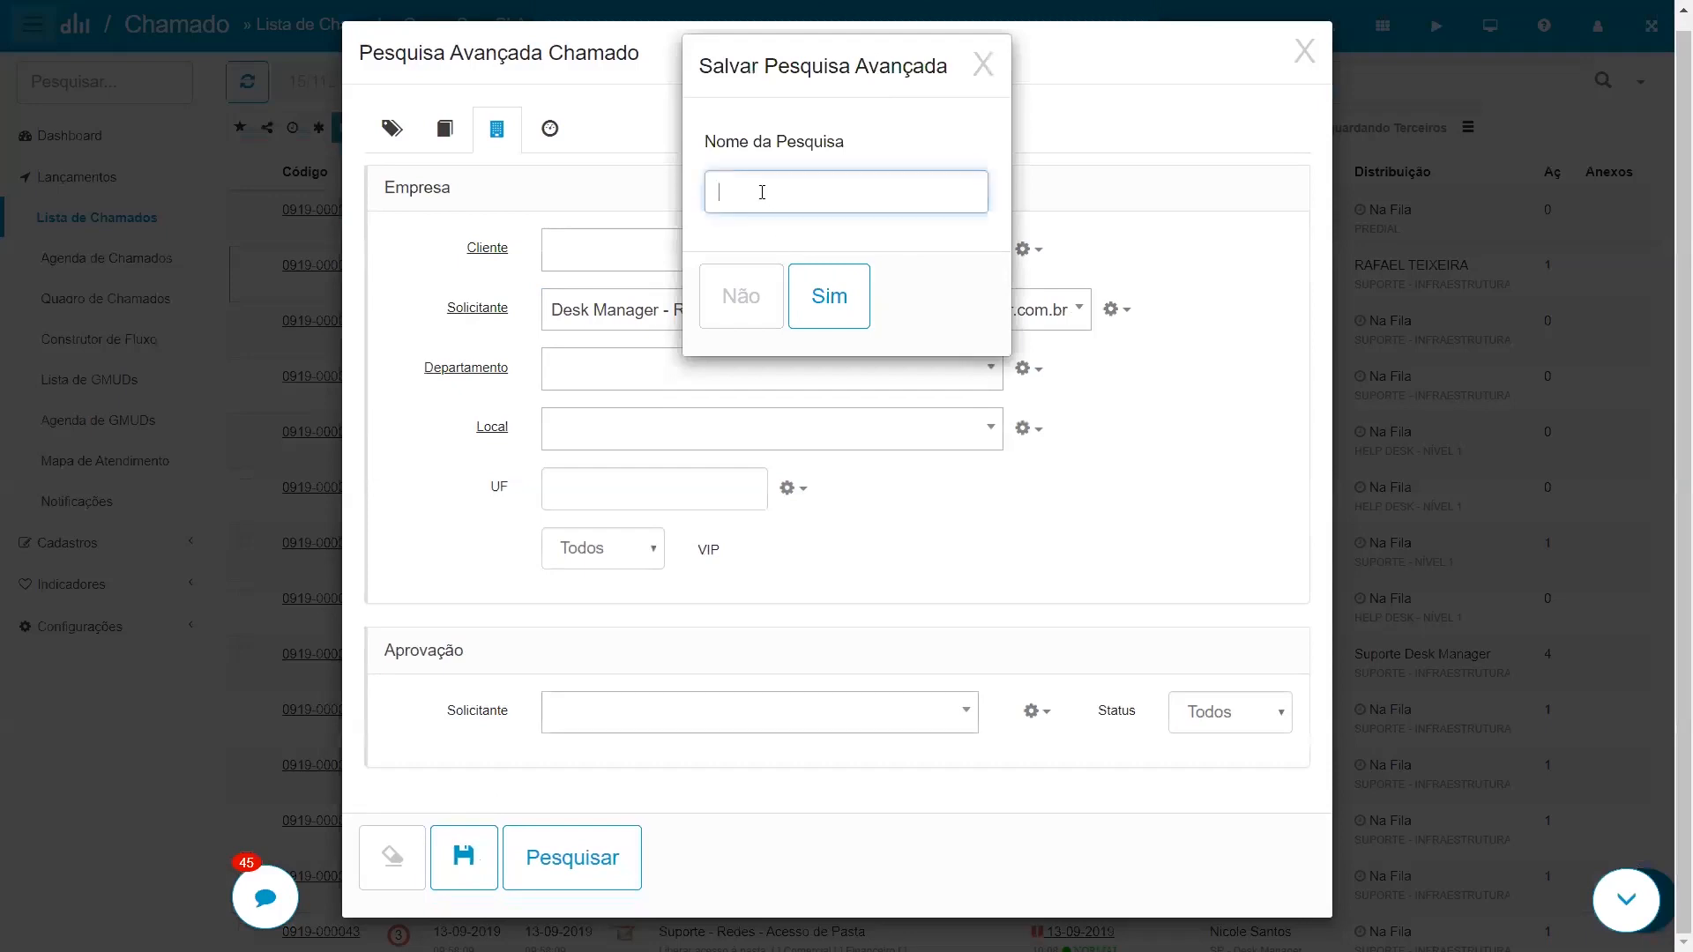
text(Chamados Rafael)
key(Return)
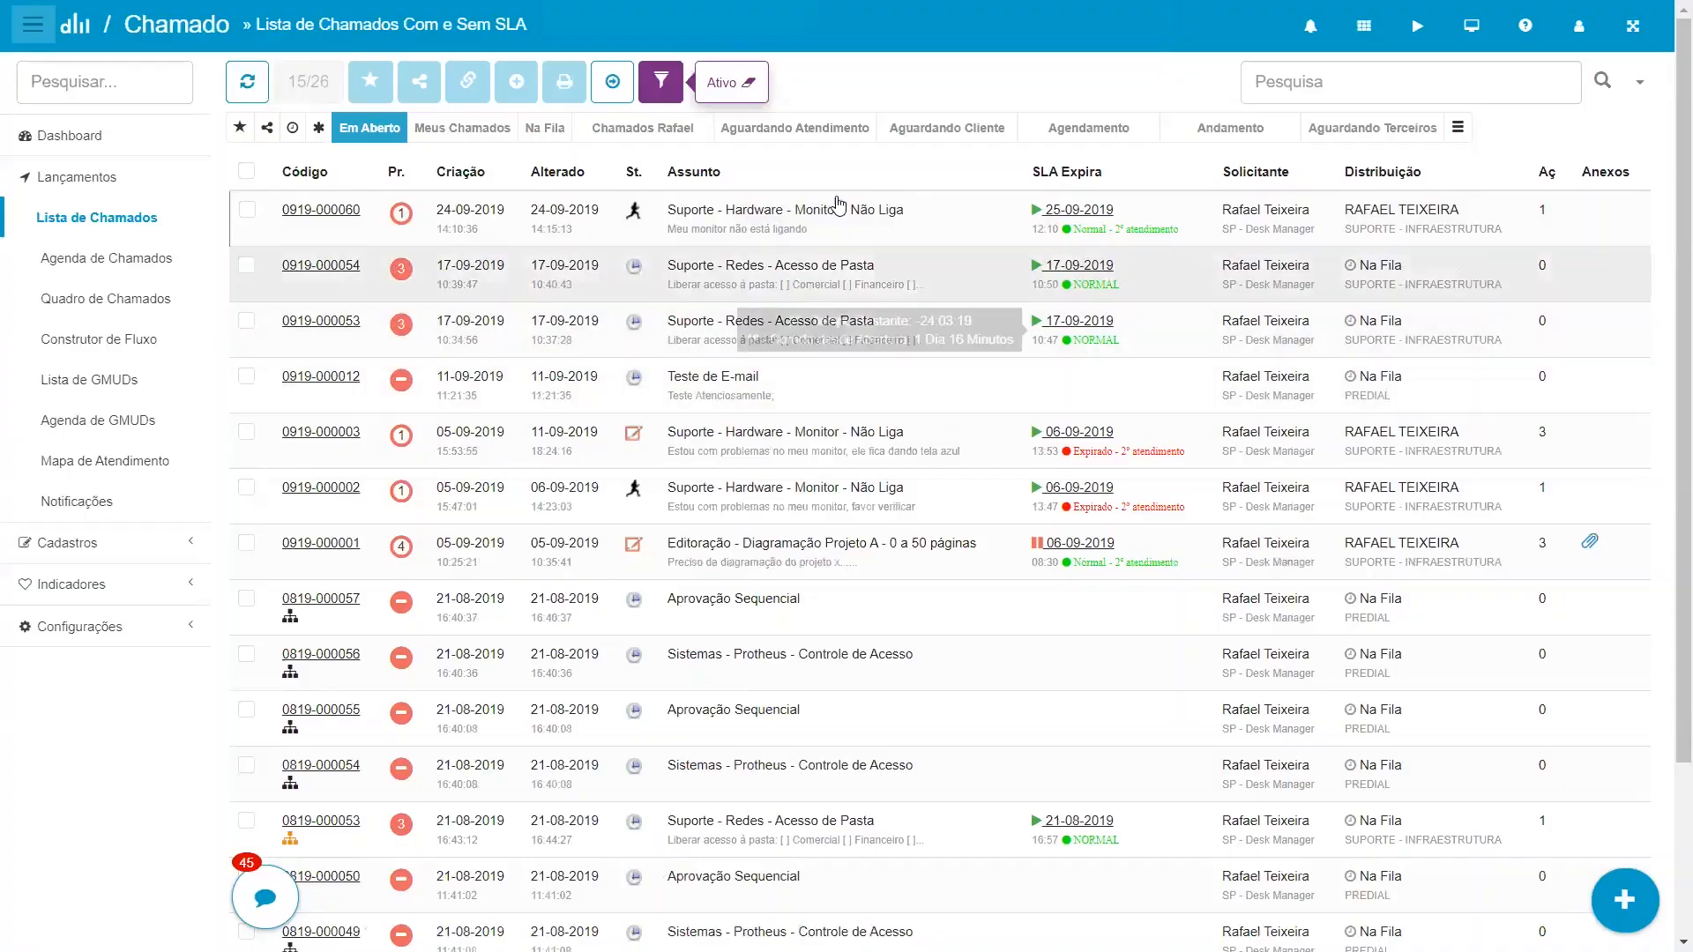
Select the saved requester search, clear the active filter and delete that saved search from the ticket list
click(642, 134)
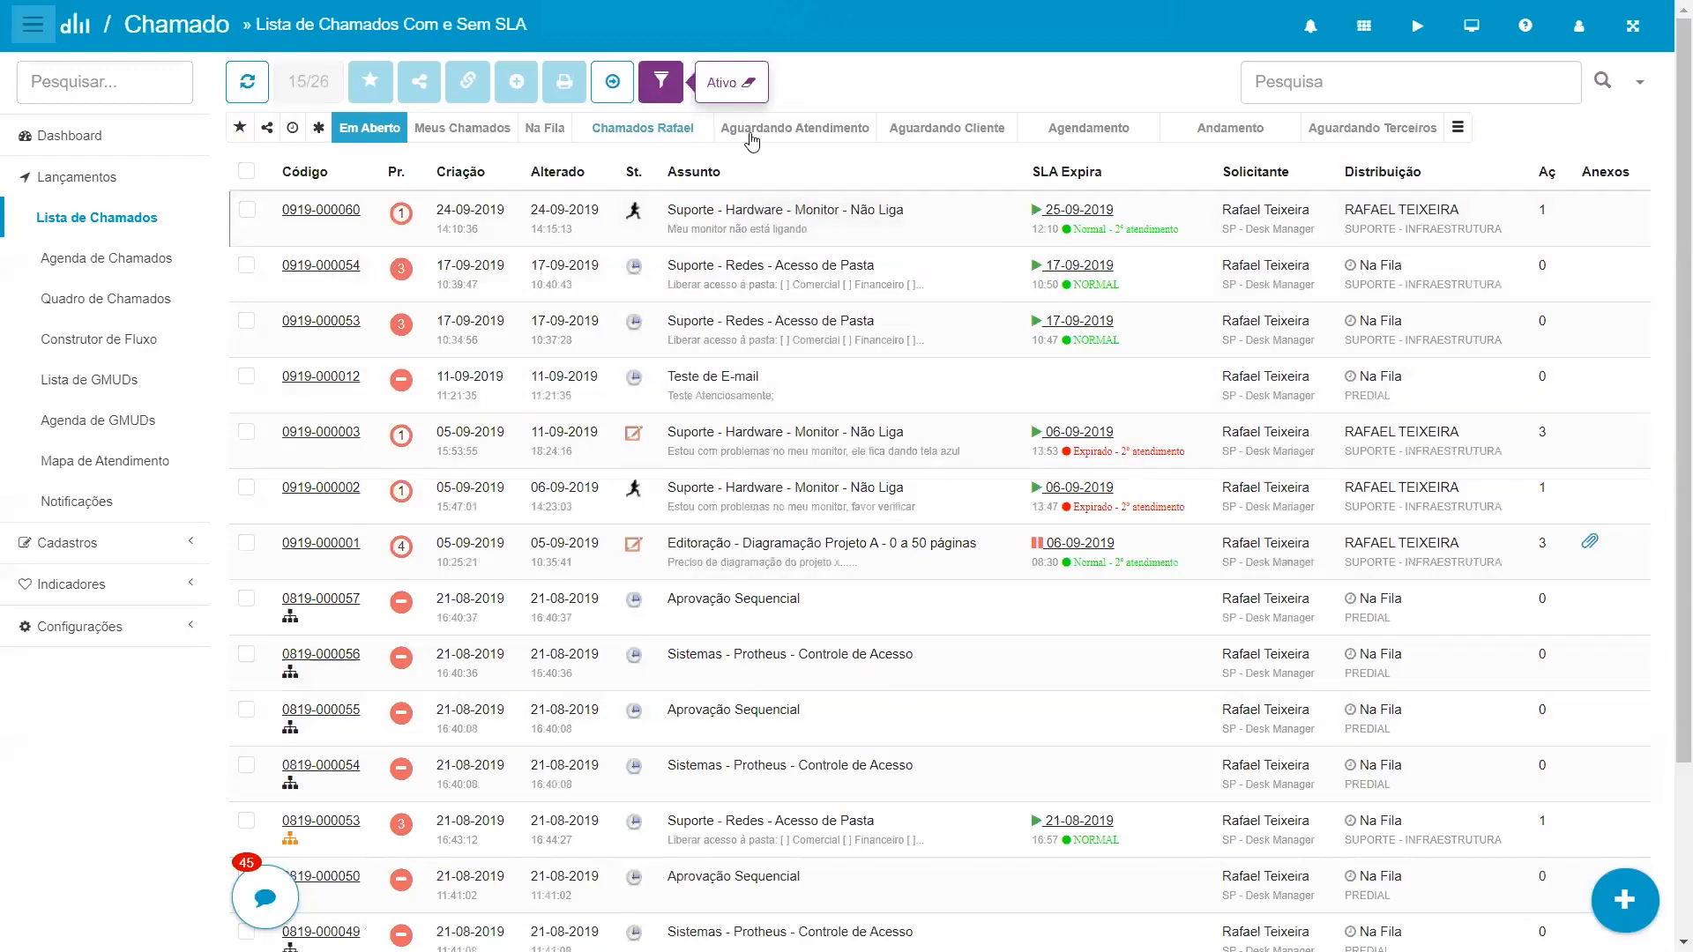
click(755, 87)
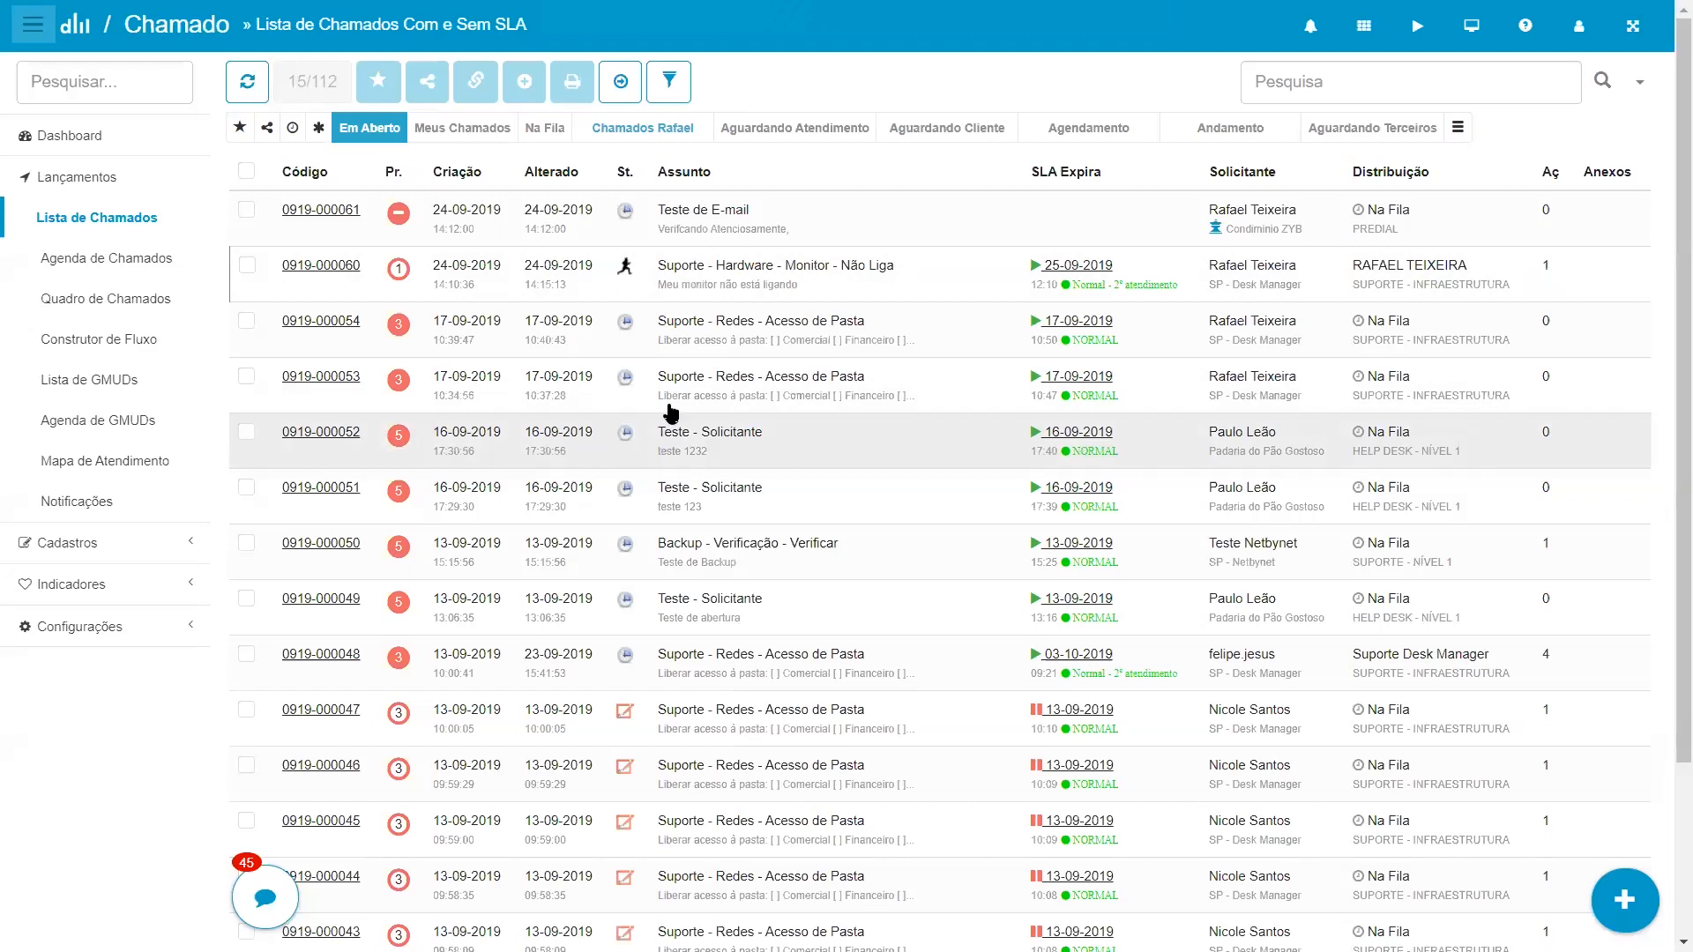
right_click(612, 136)
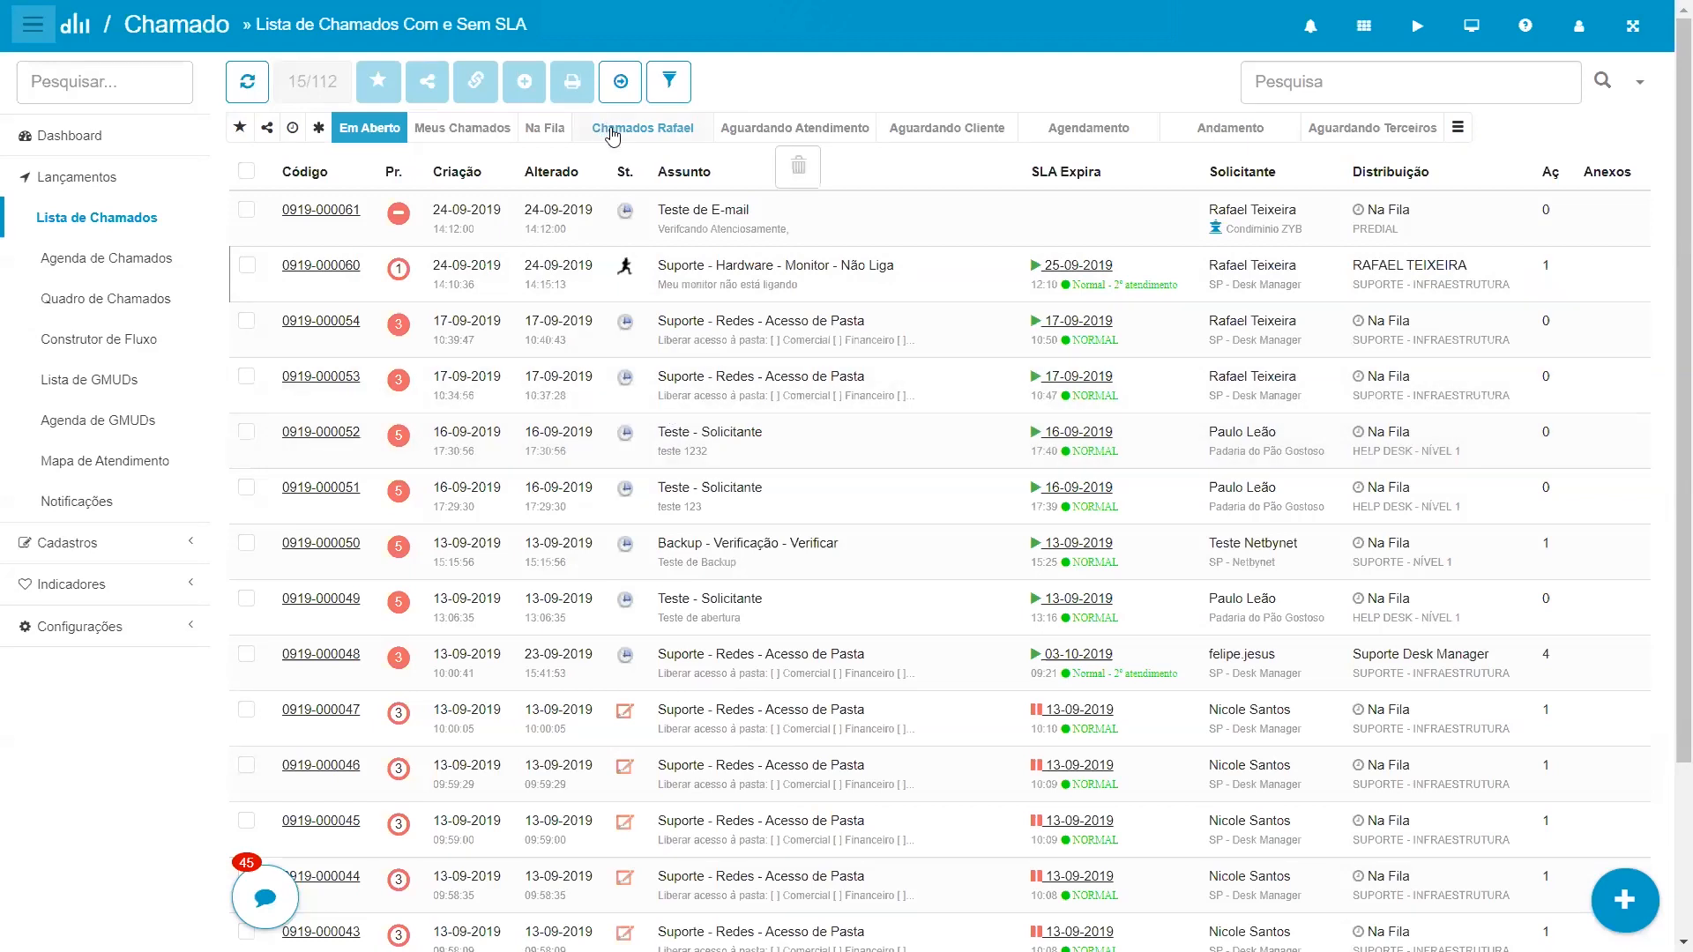
click(808, 176)
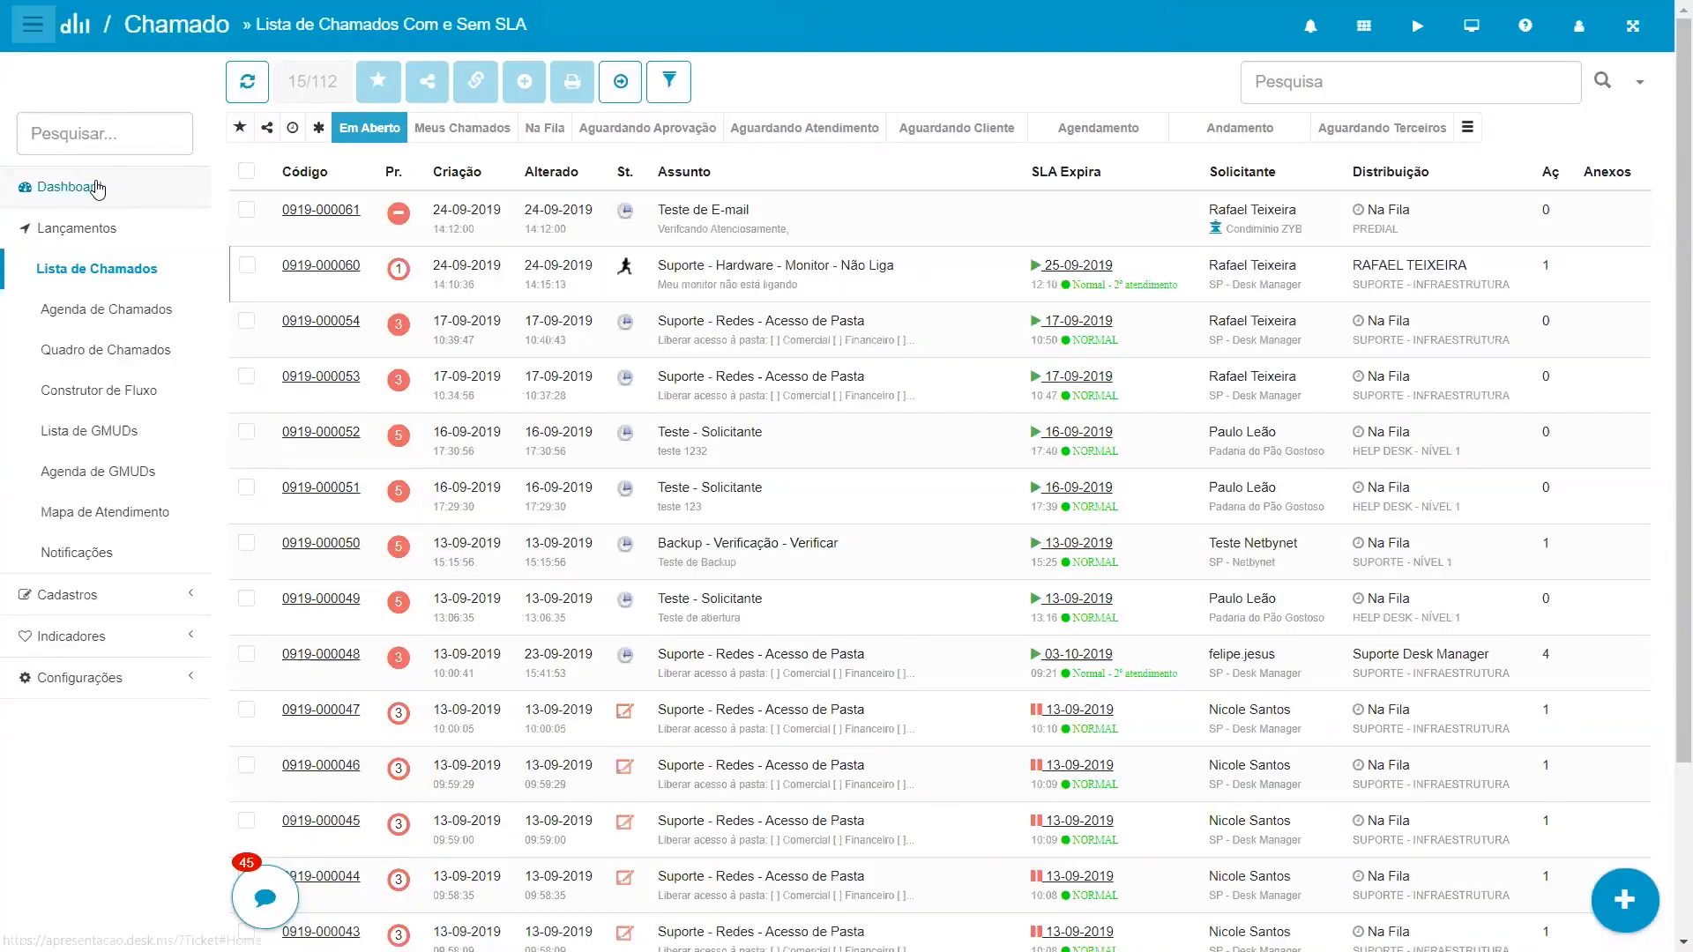
View the ticket Dashboard and open Relatório de Chamados from the Configurações area
click(97, 186)
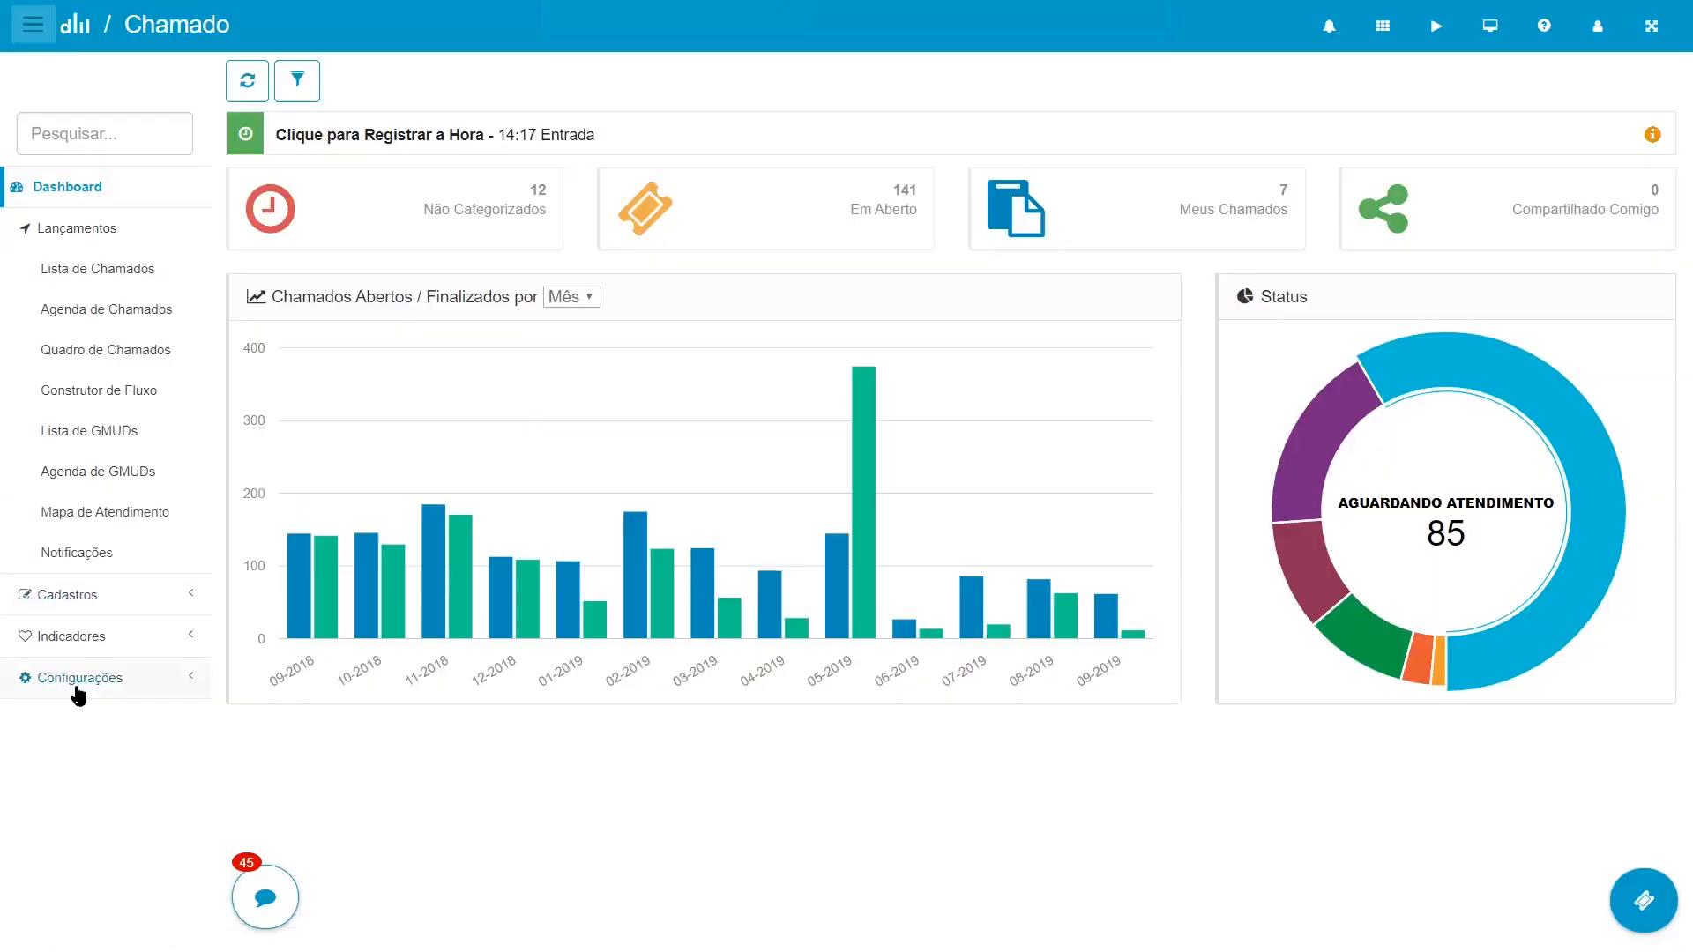
click(75, 689)
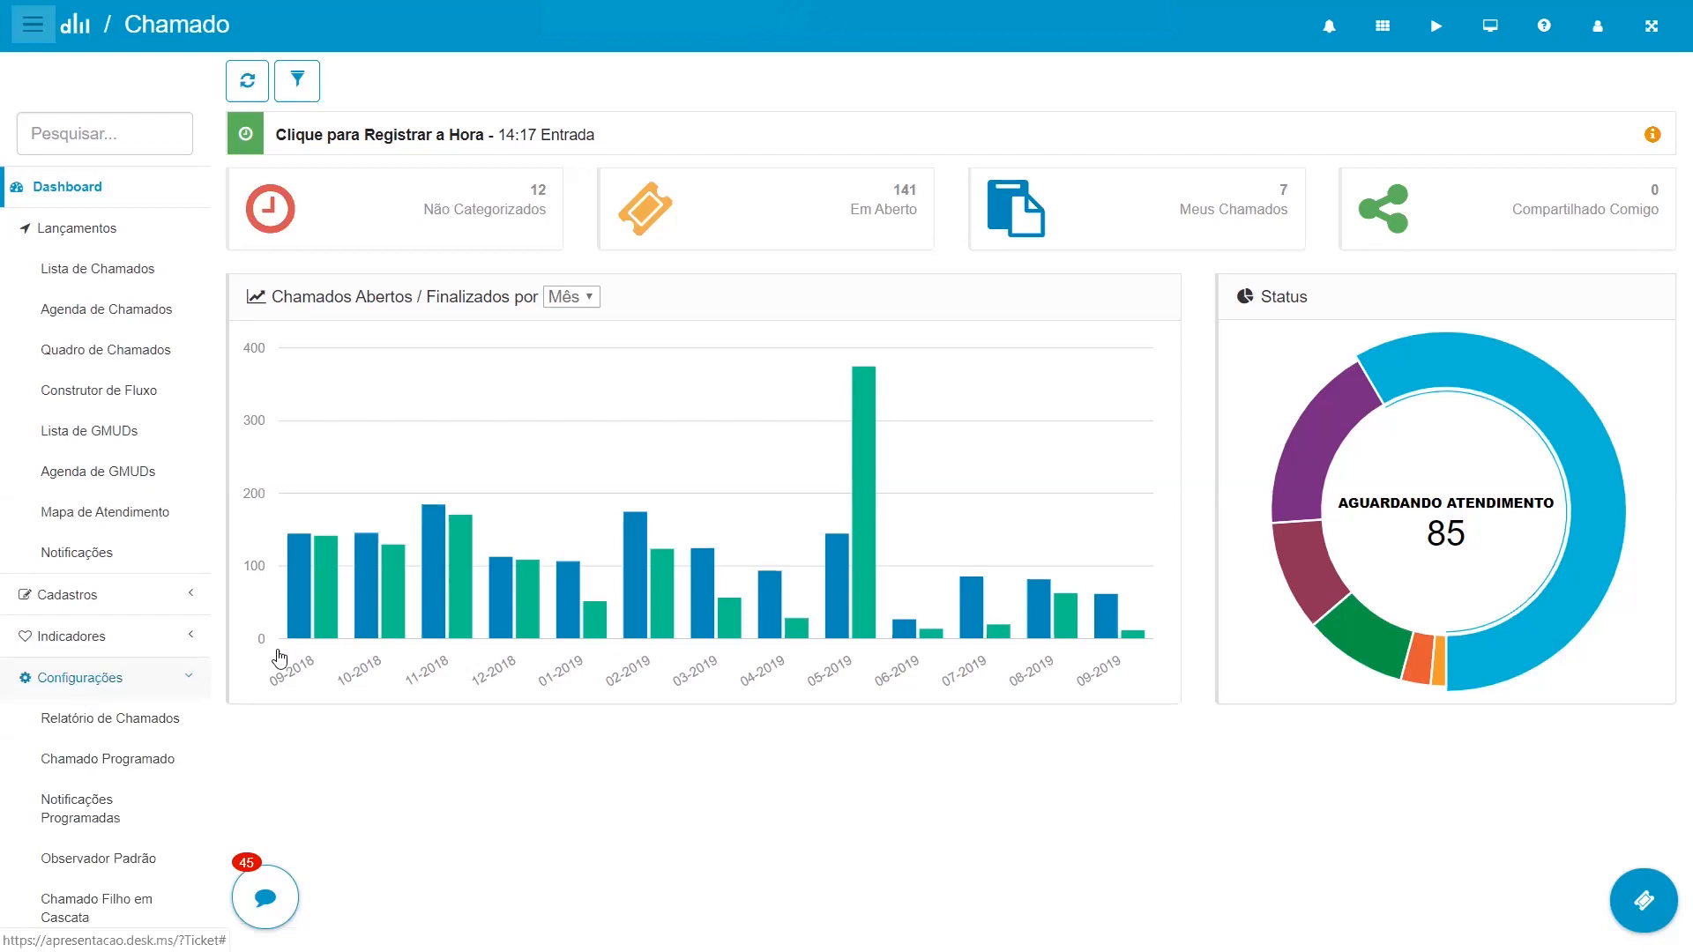
click(164, 721)
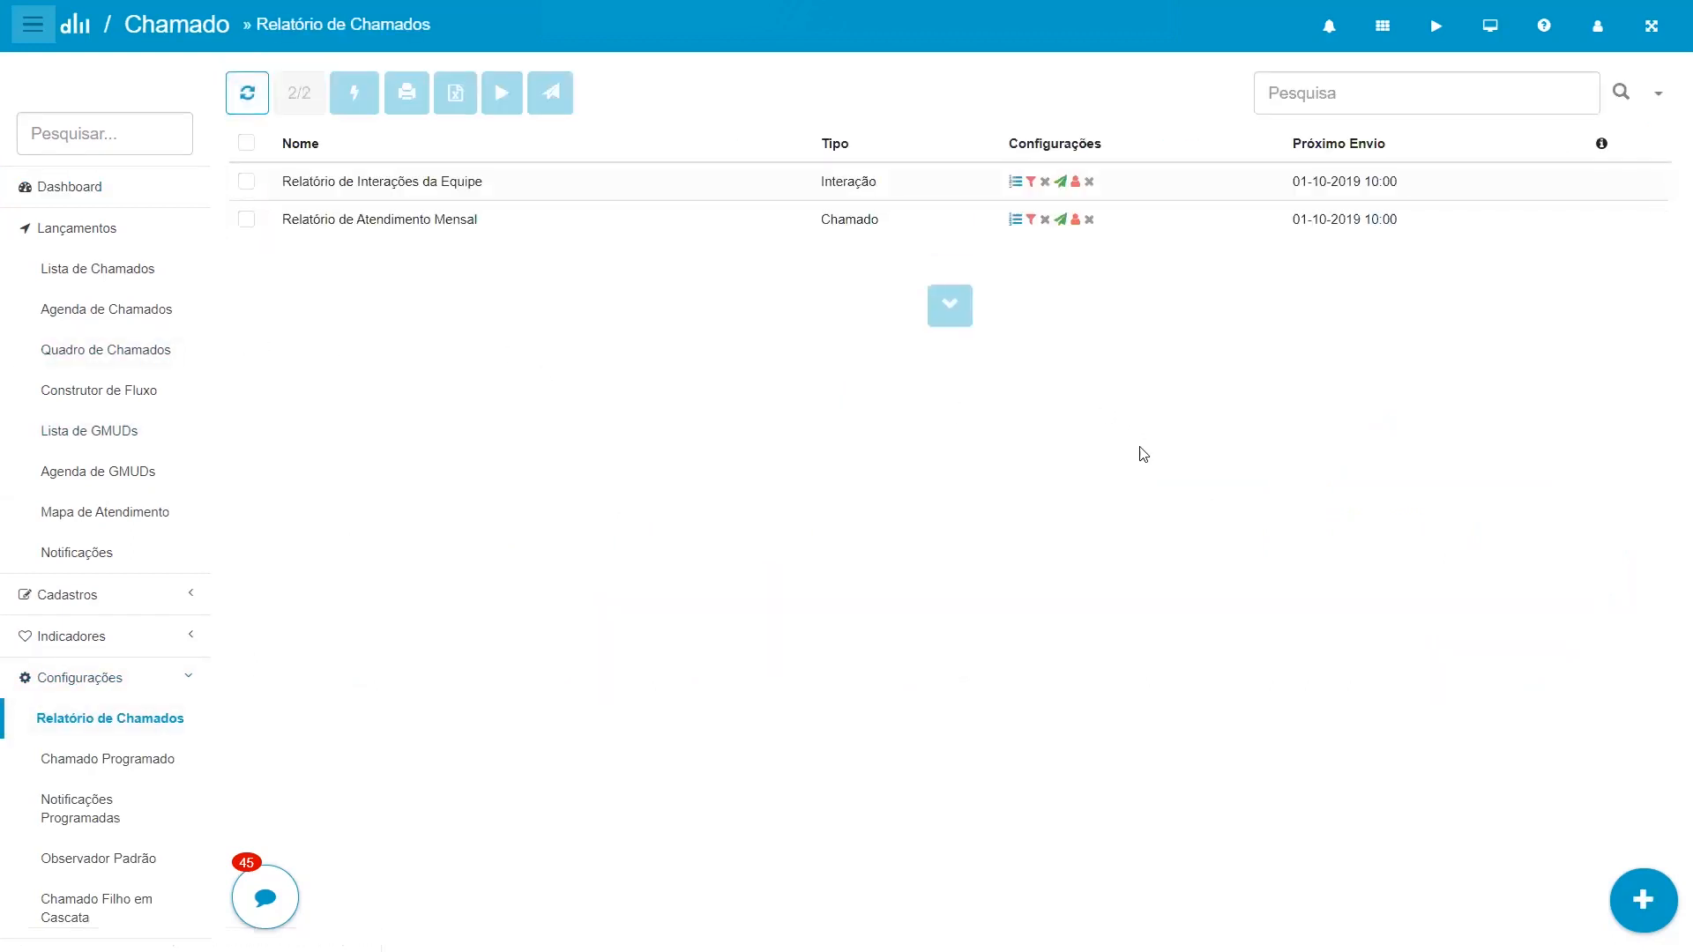
Start a new ticket report named "Relatório de Chamados em Aberto" with type Chamado
click(1642, 900)
click(560, 198)
text(Ch)
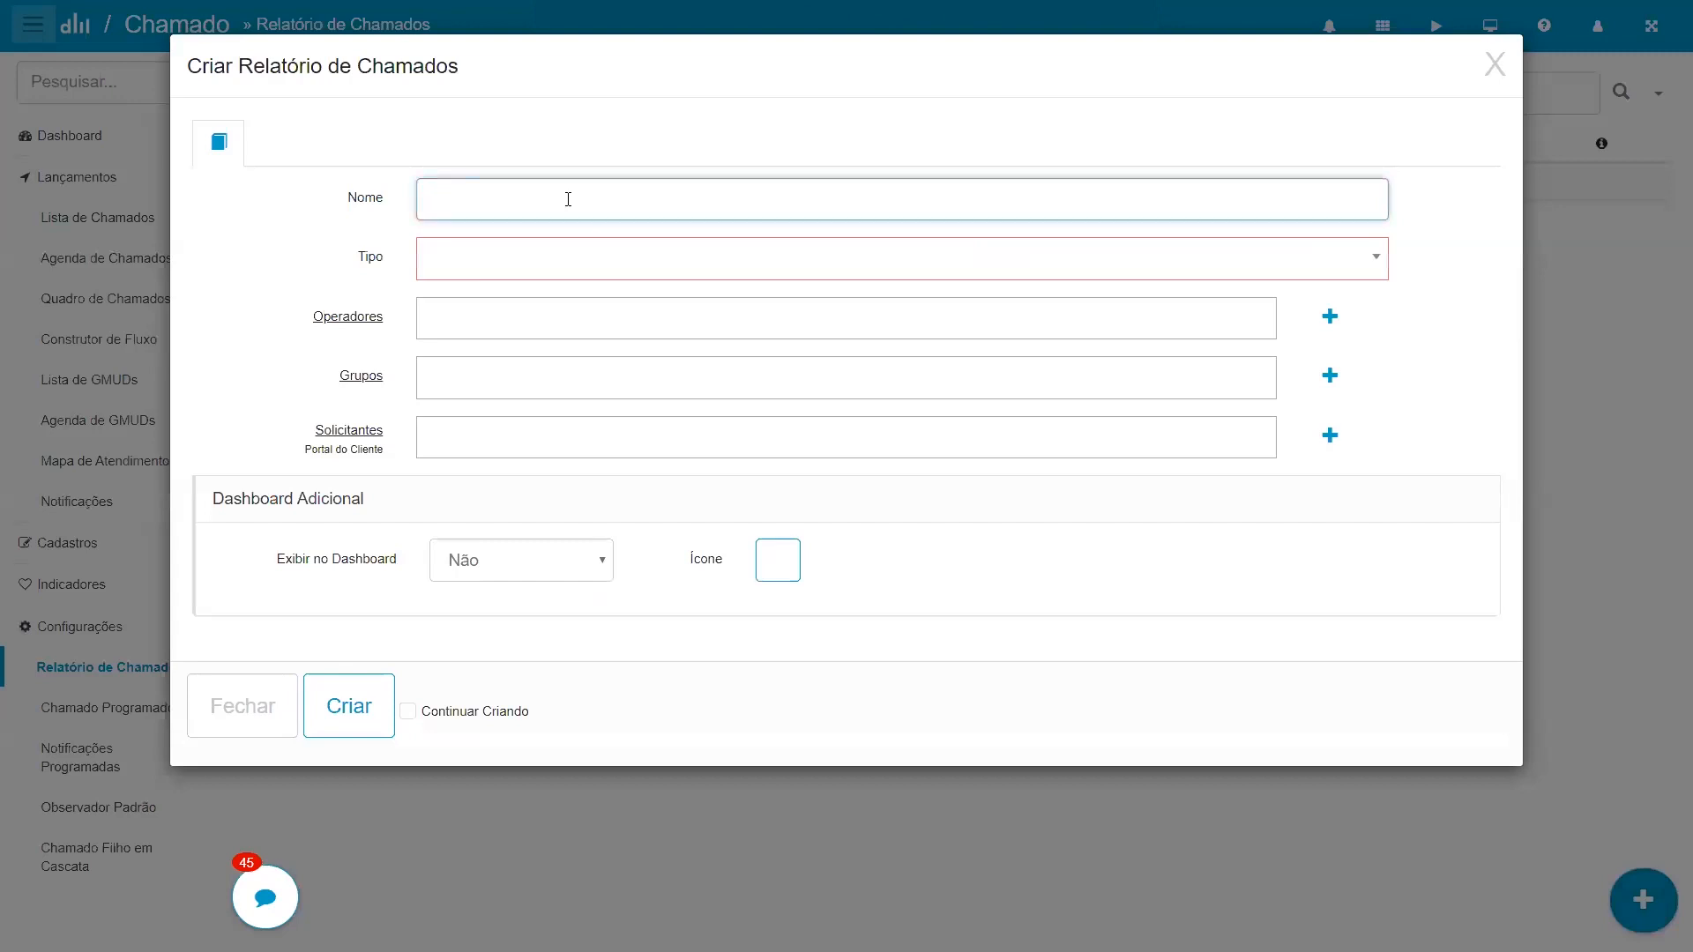
text(latório de Chamados em Aberto)
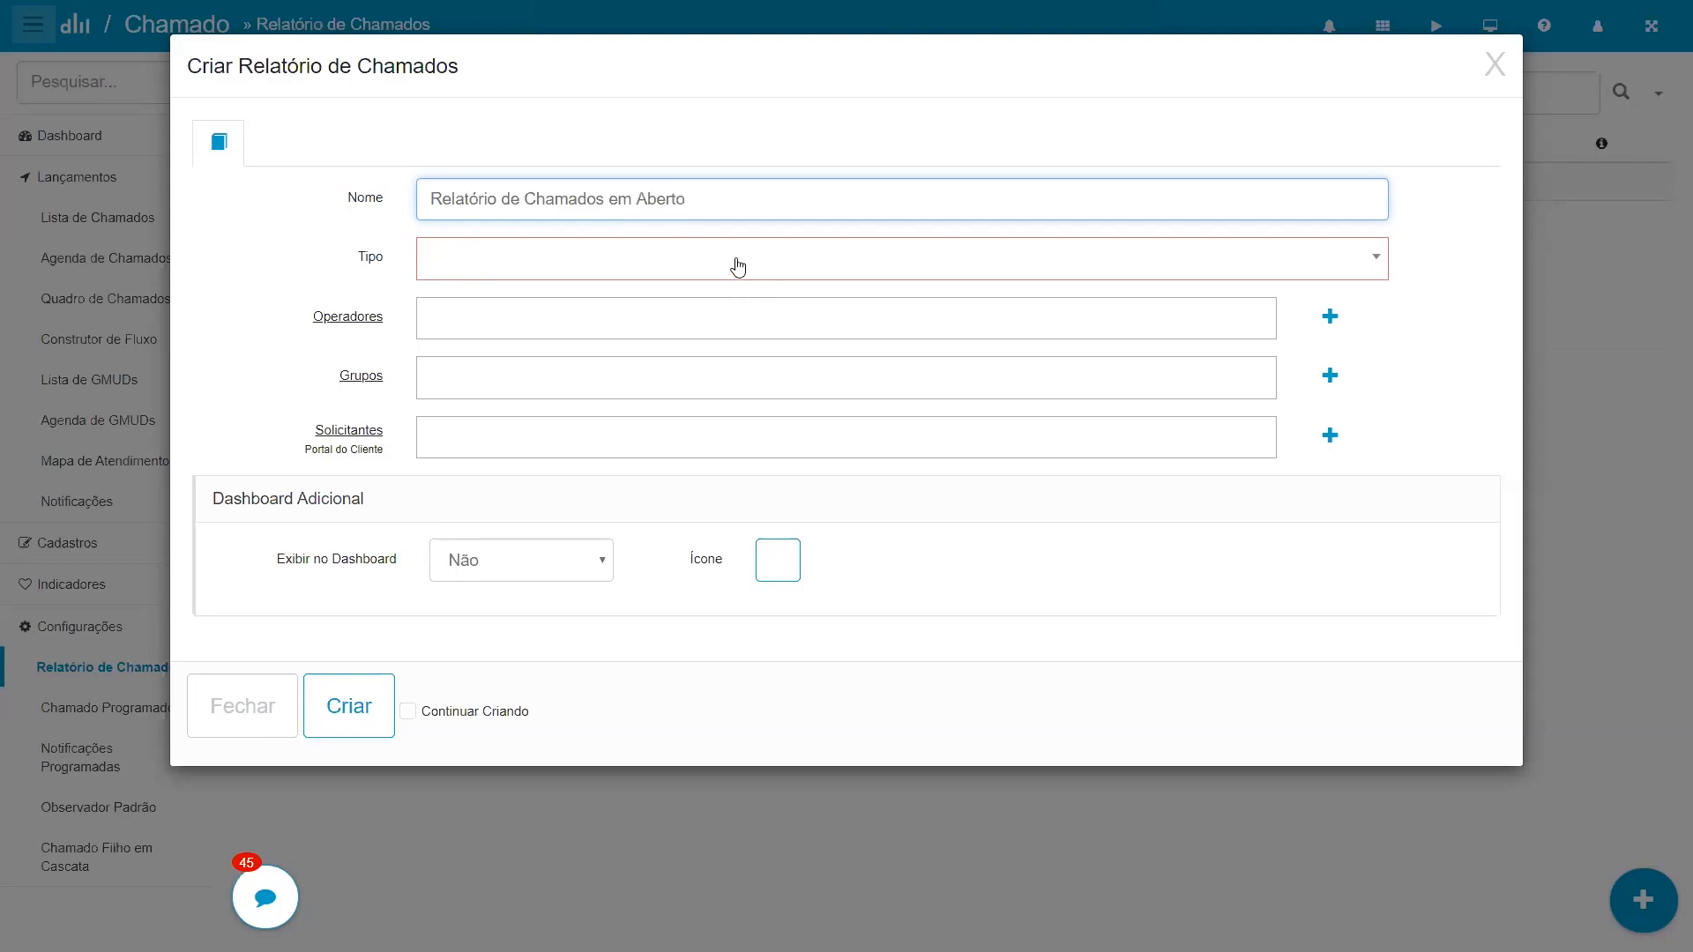
click(738, 266)
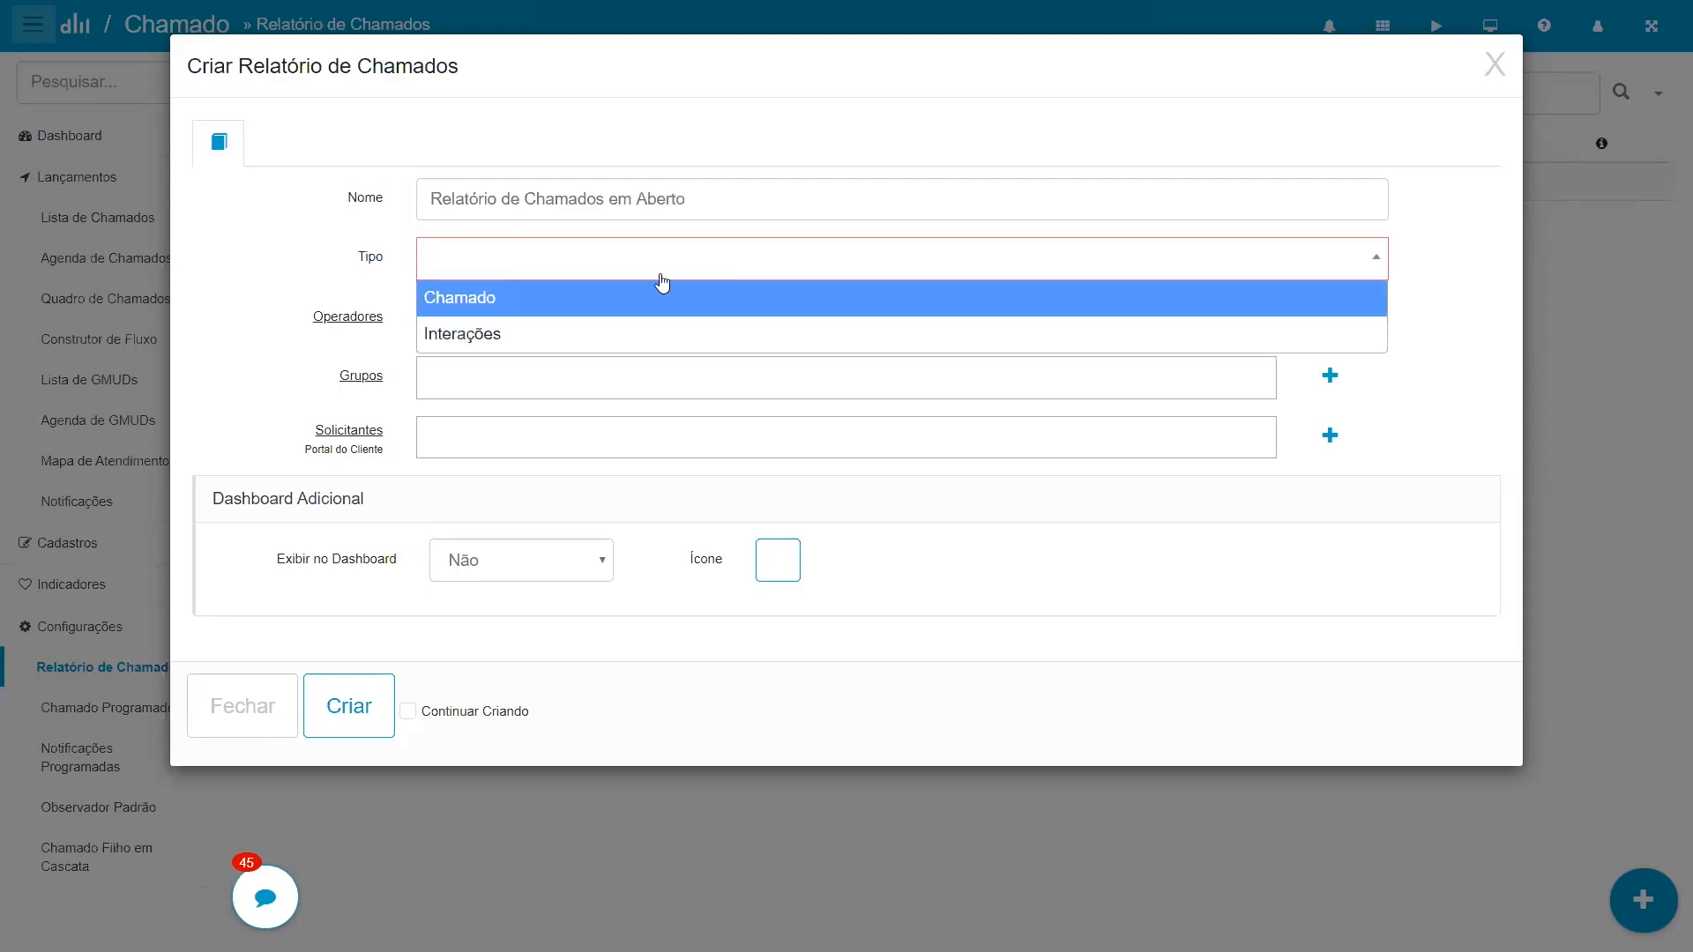
click(563, 300)
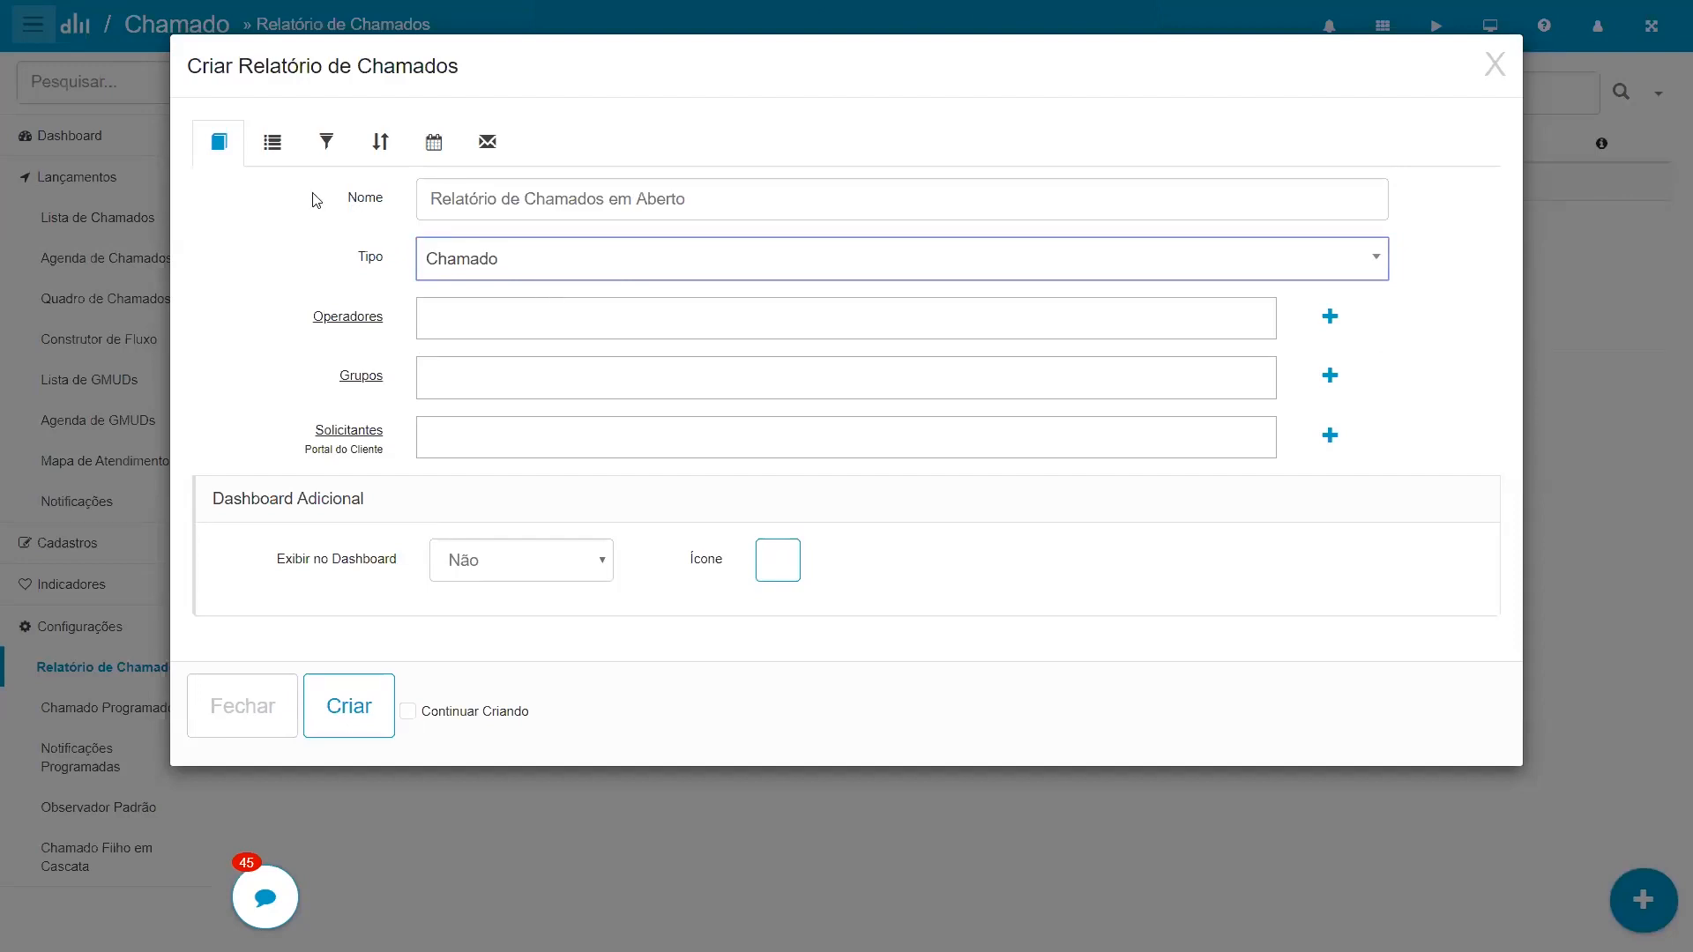
Add the columns "Status Atual do Chamado - Nome" and "Clientes - Fantasia" to the new ticket report
click(264, 157)
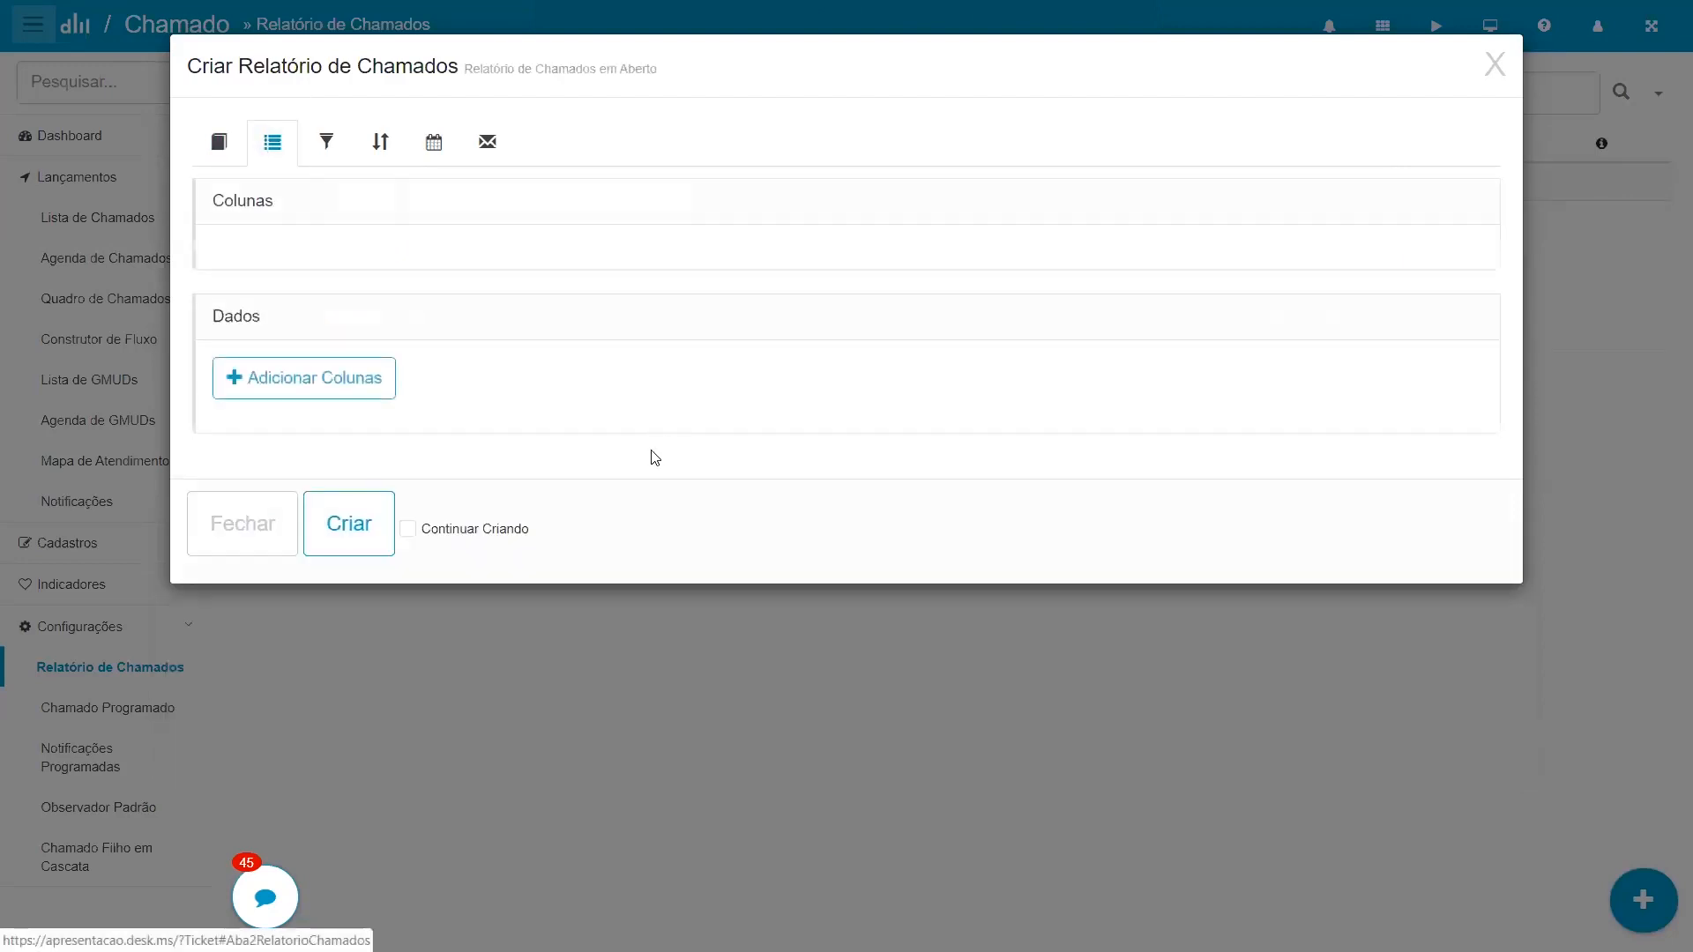
click(354, 397)
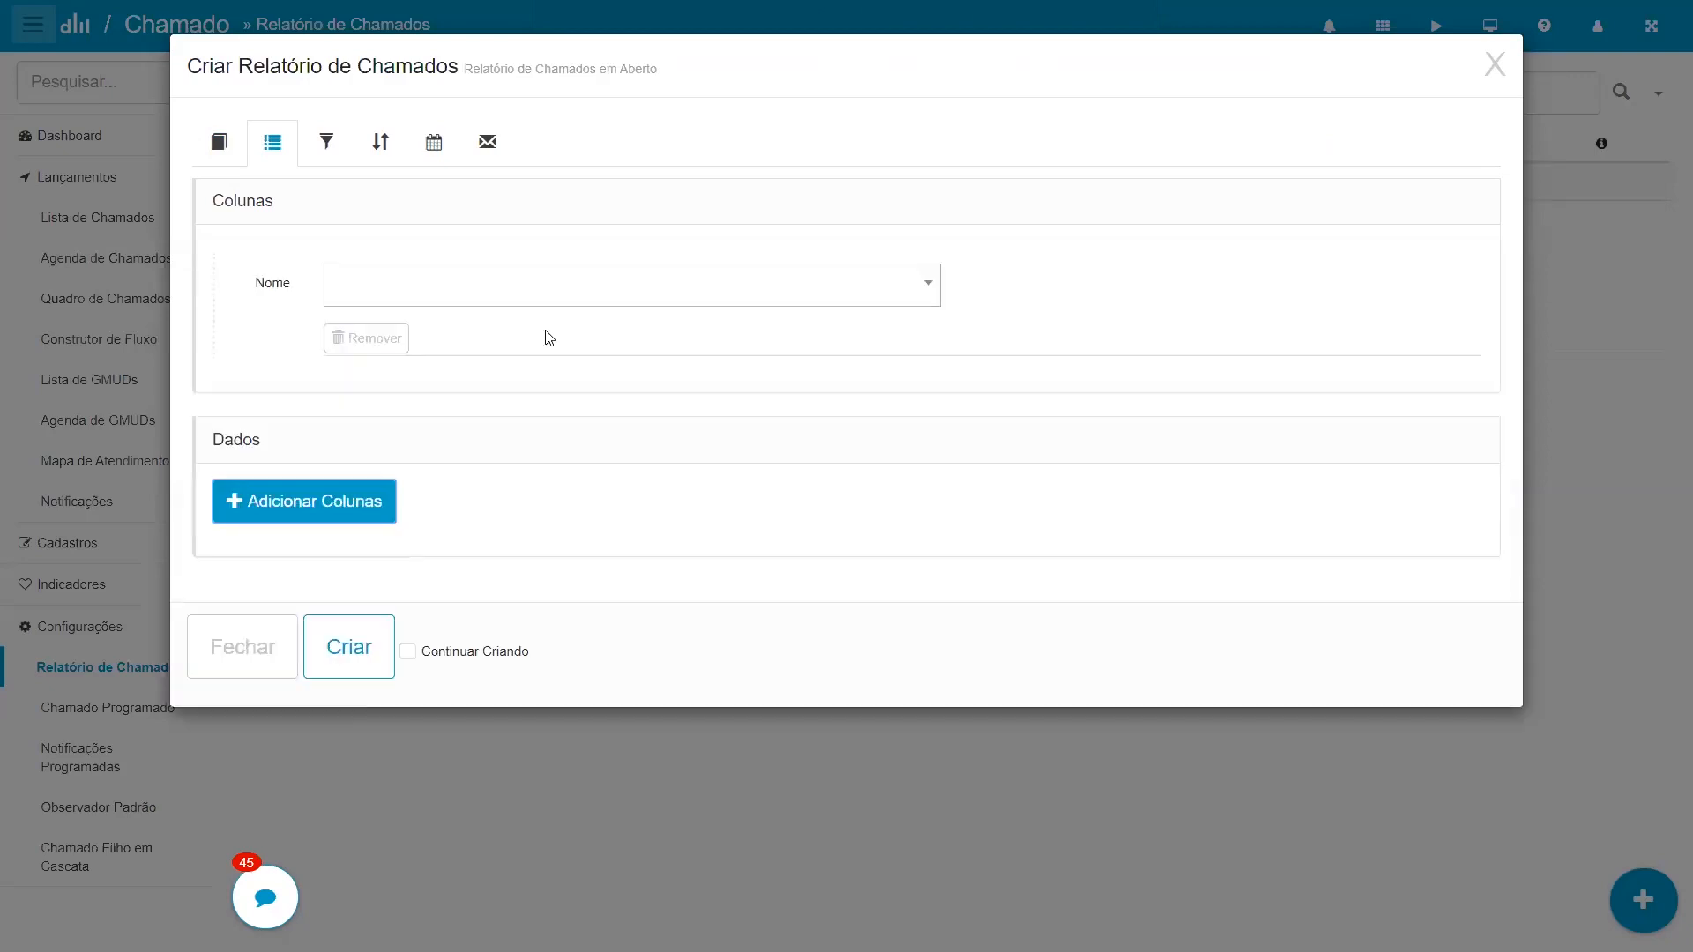
click(603, 304)
text(s)
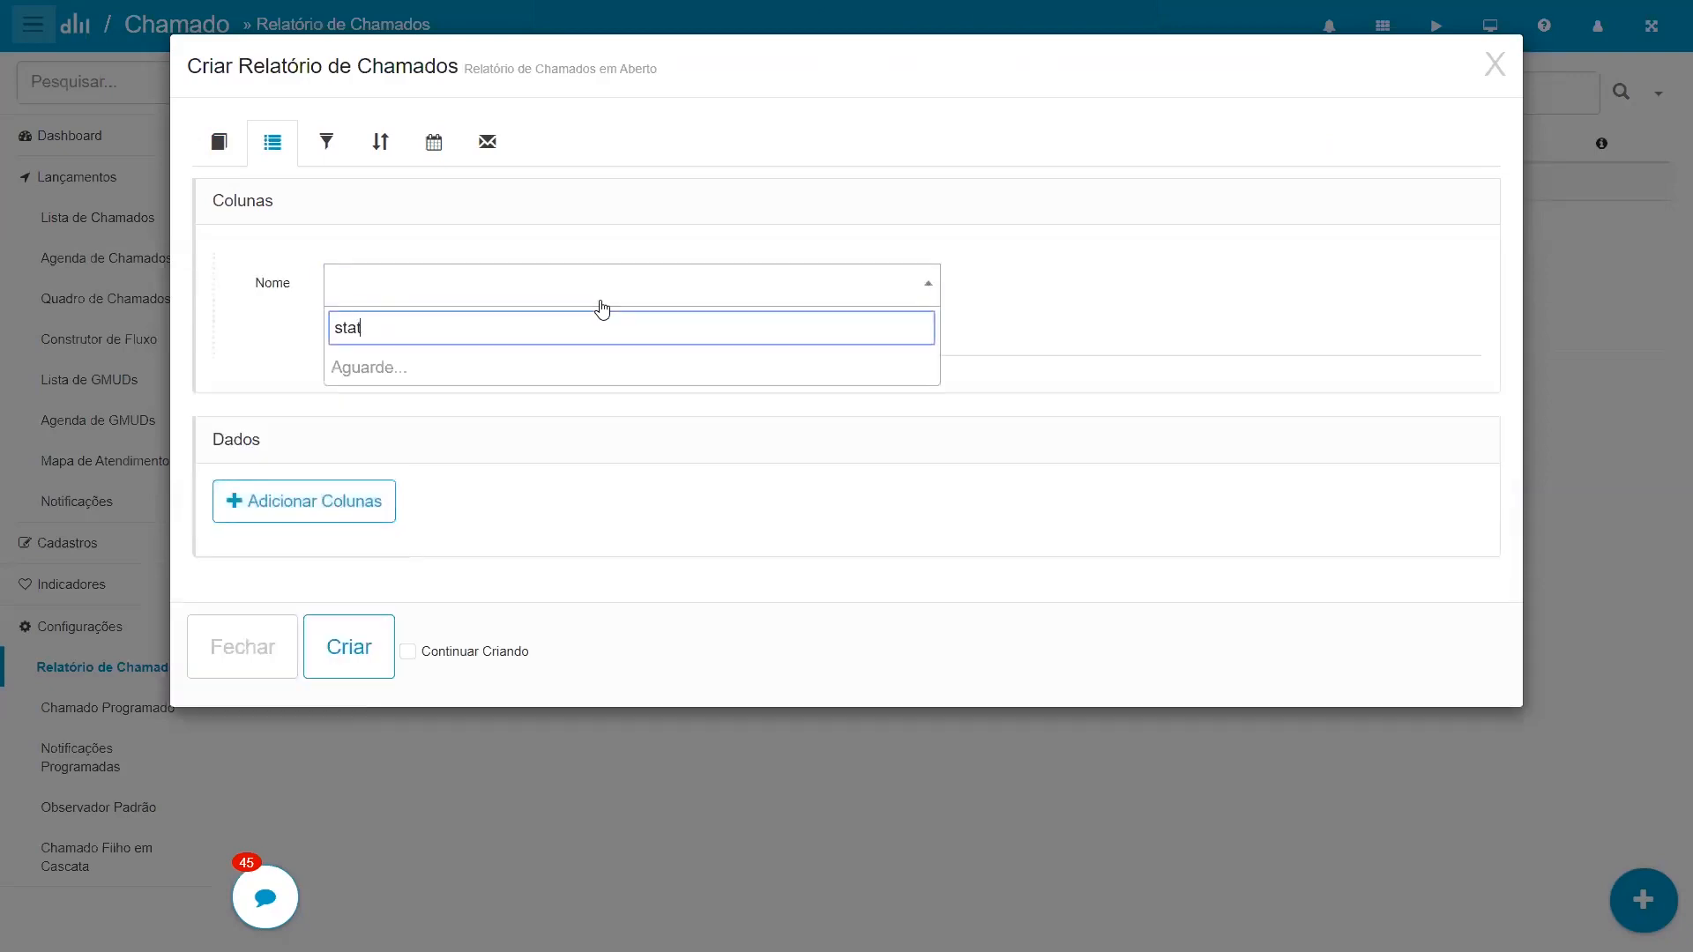
text(tat)
click(442, 510)
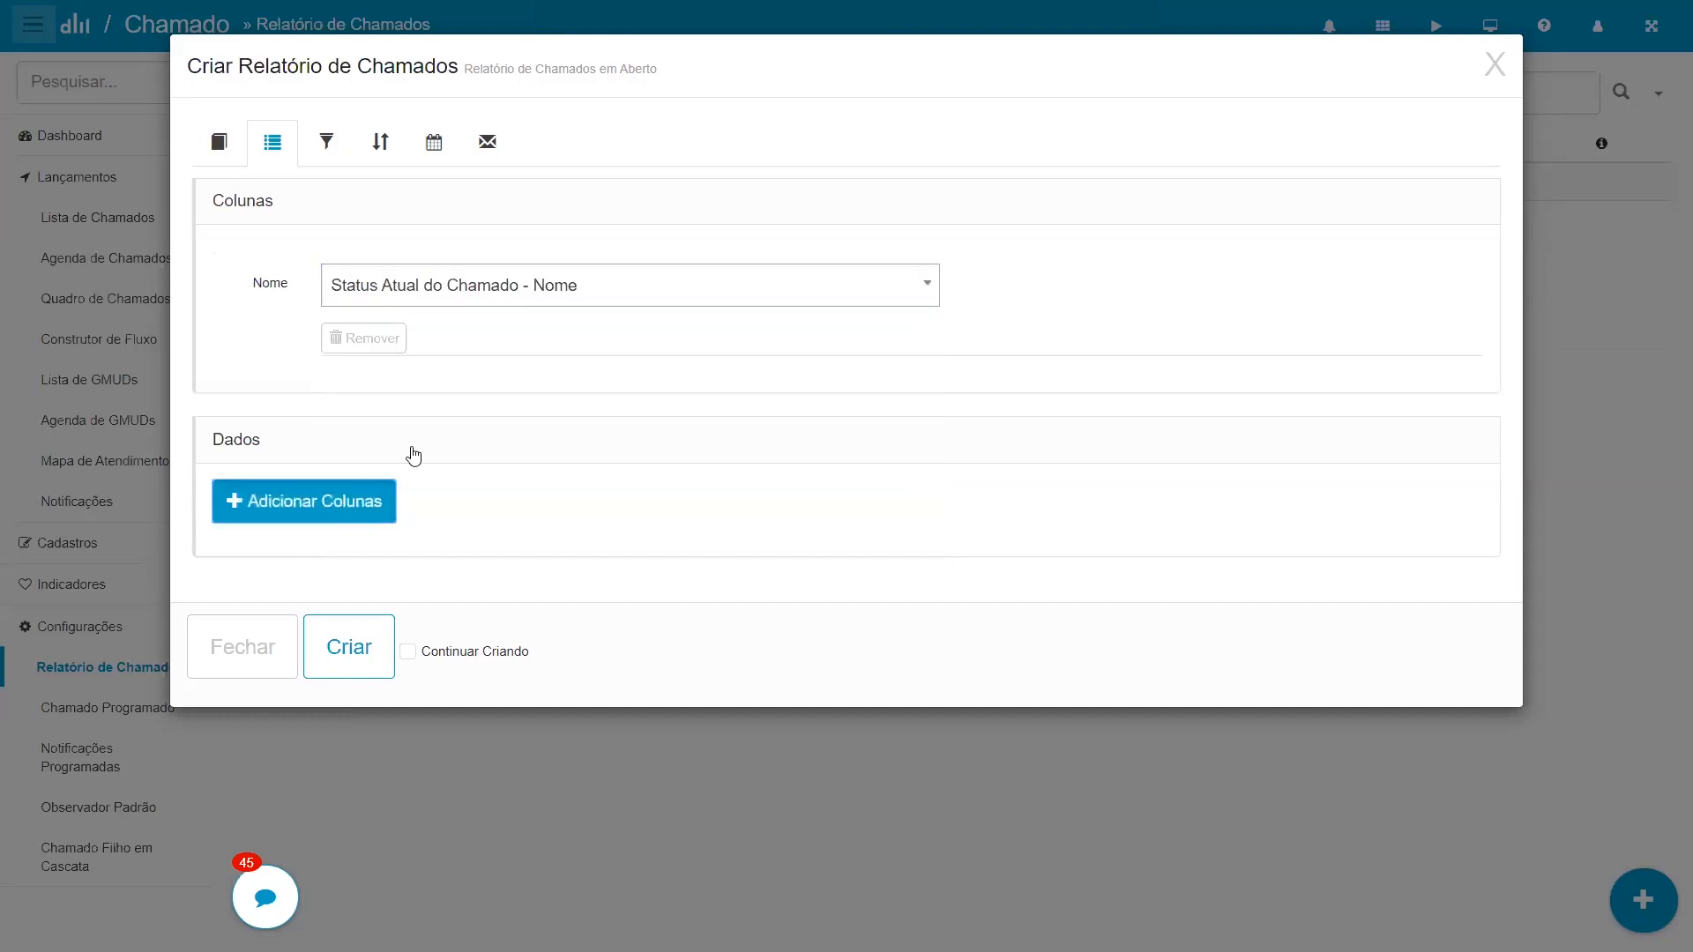
click(381, 498)
click(434, 421)
text(fant)
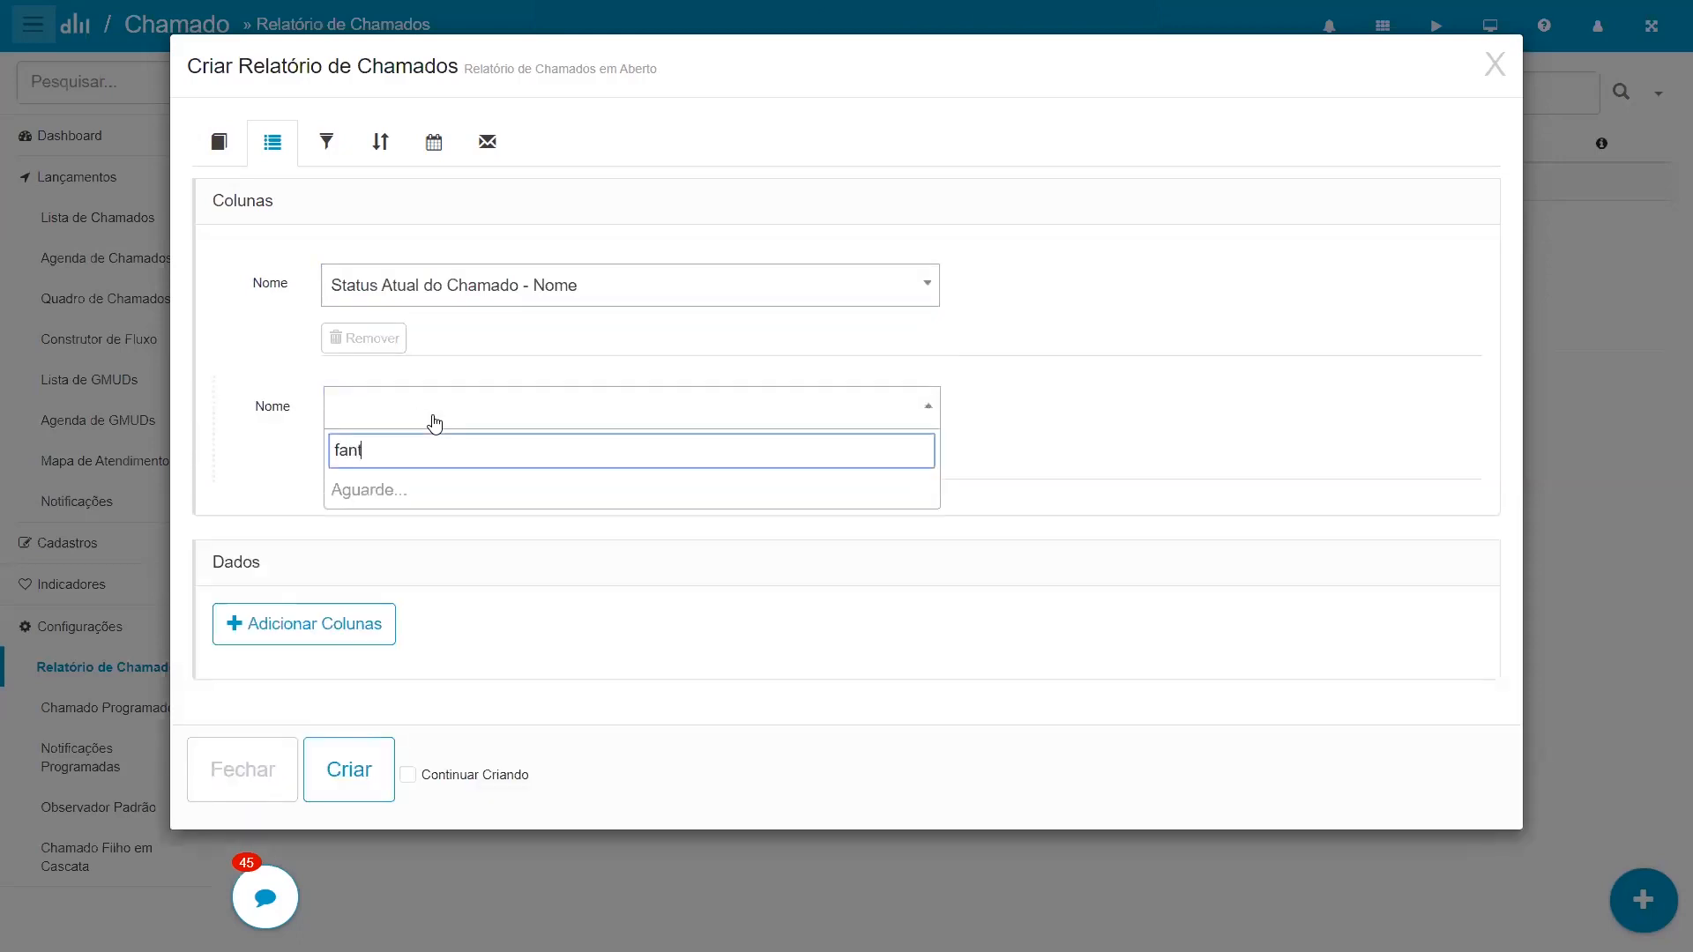
click(448, 522)
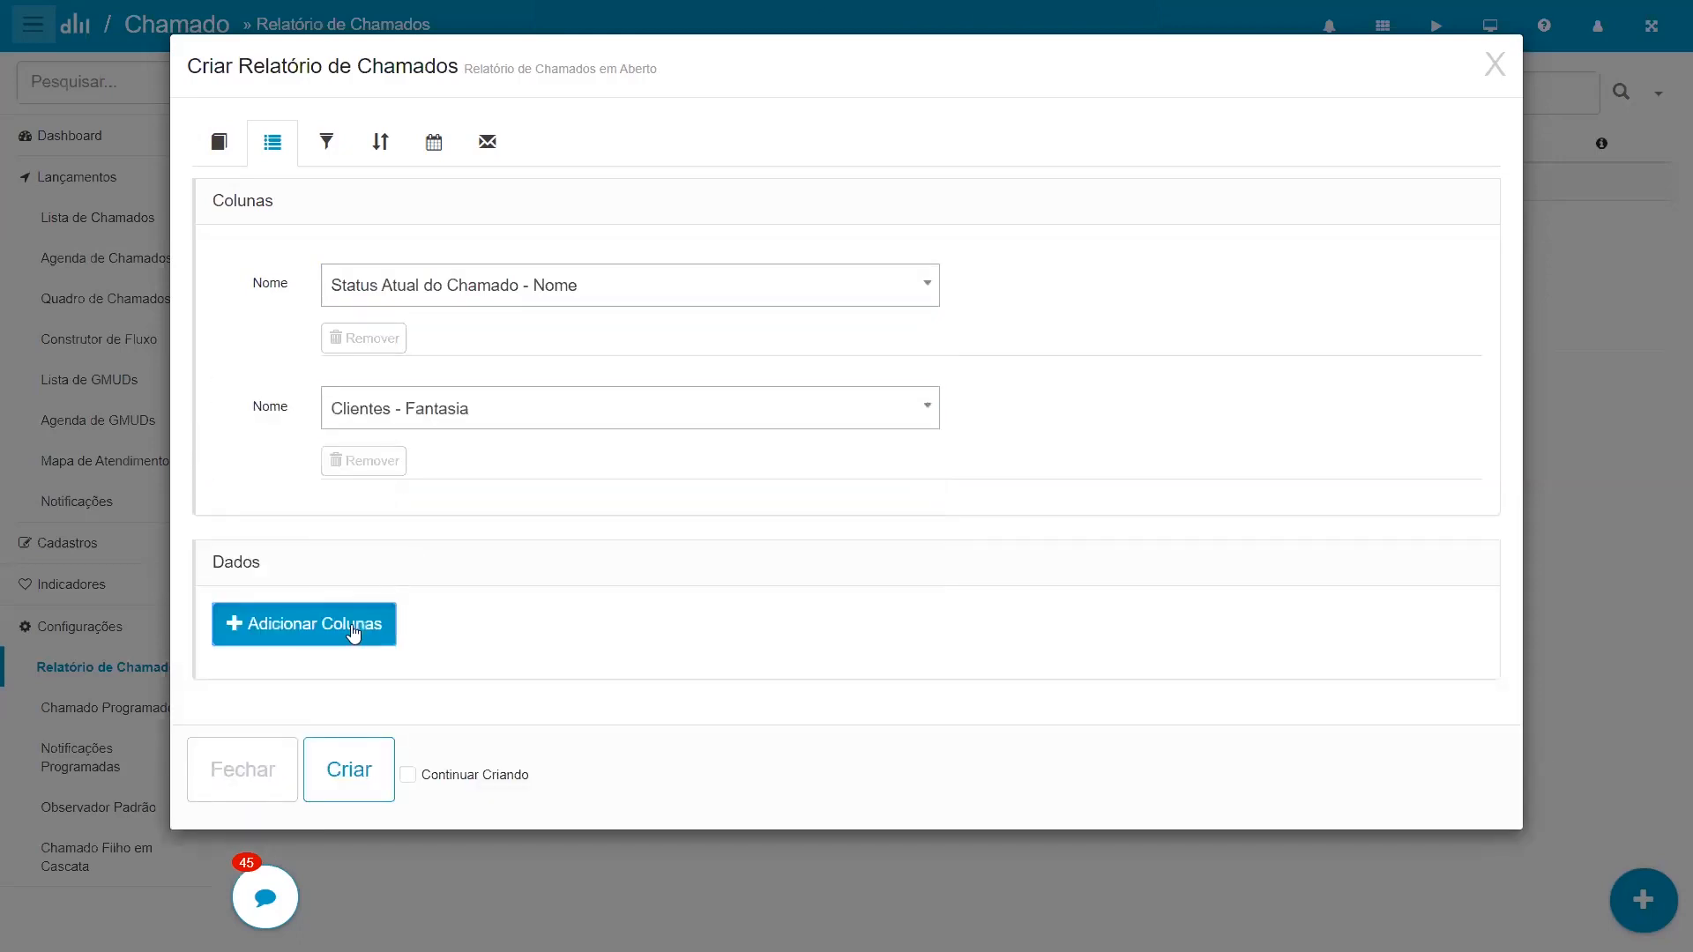
Add the columns "Operador - Nome Completo" and "Grupos - Nome" to the report
click(353, 633)
click(473, 543)
text(operad)
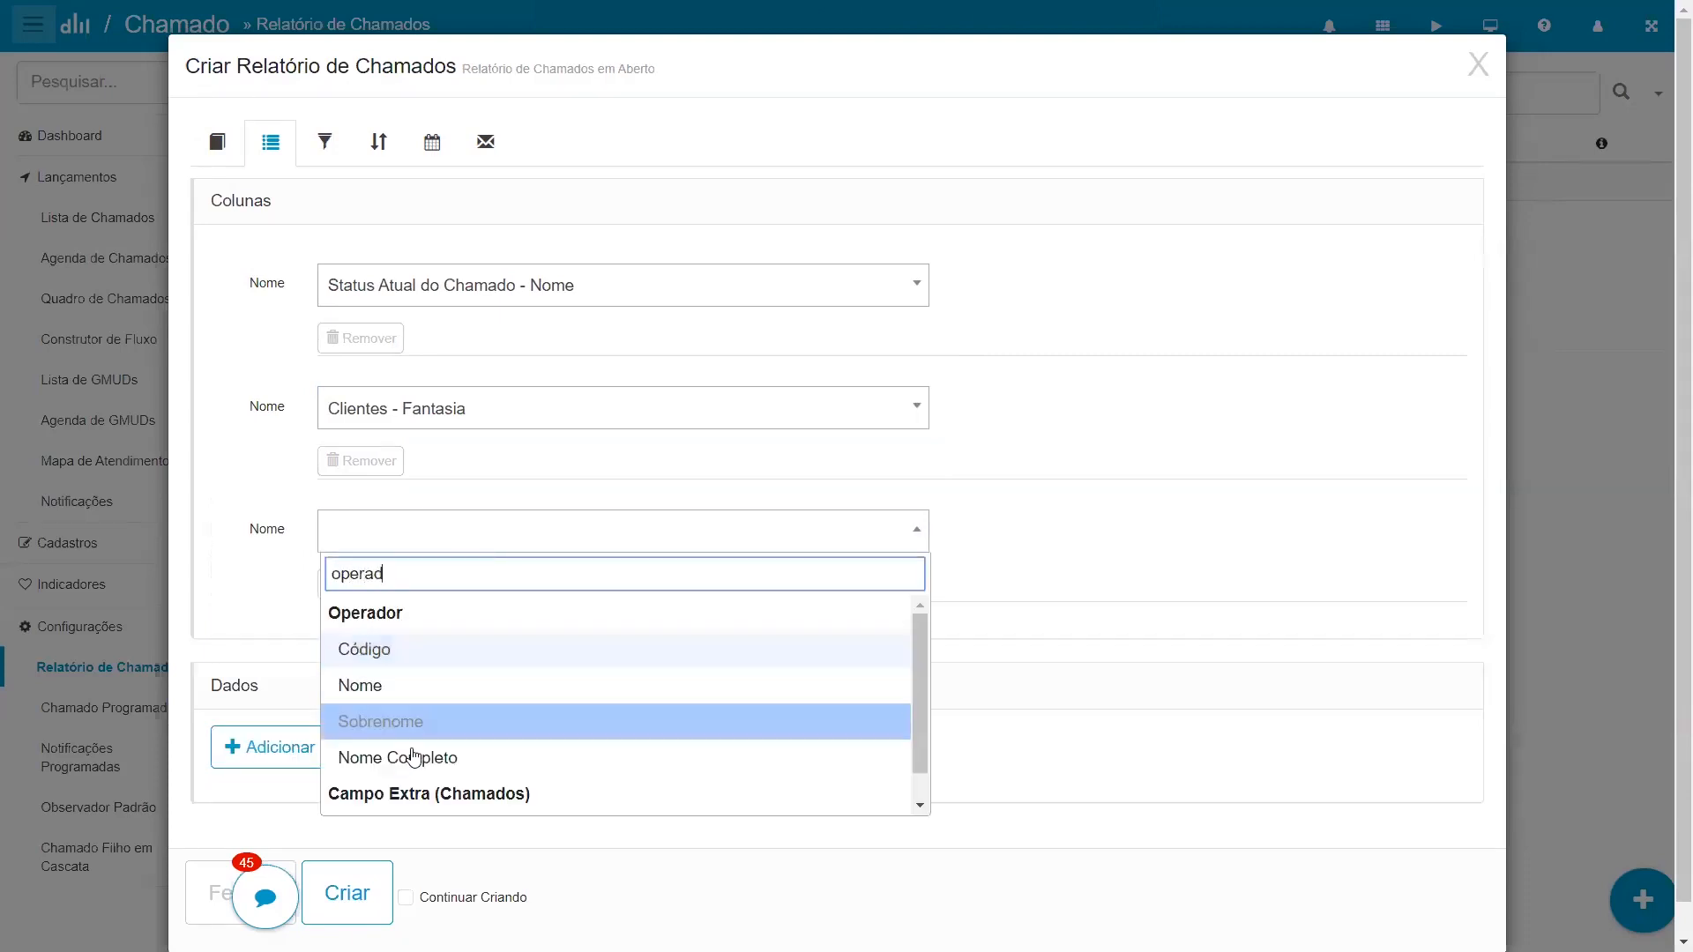
click(406, 756)
click(319, 763)
click(424, 654)
text(g)
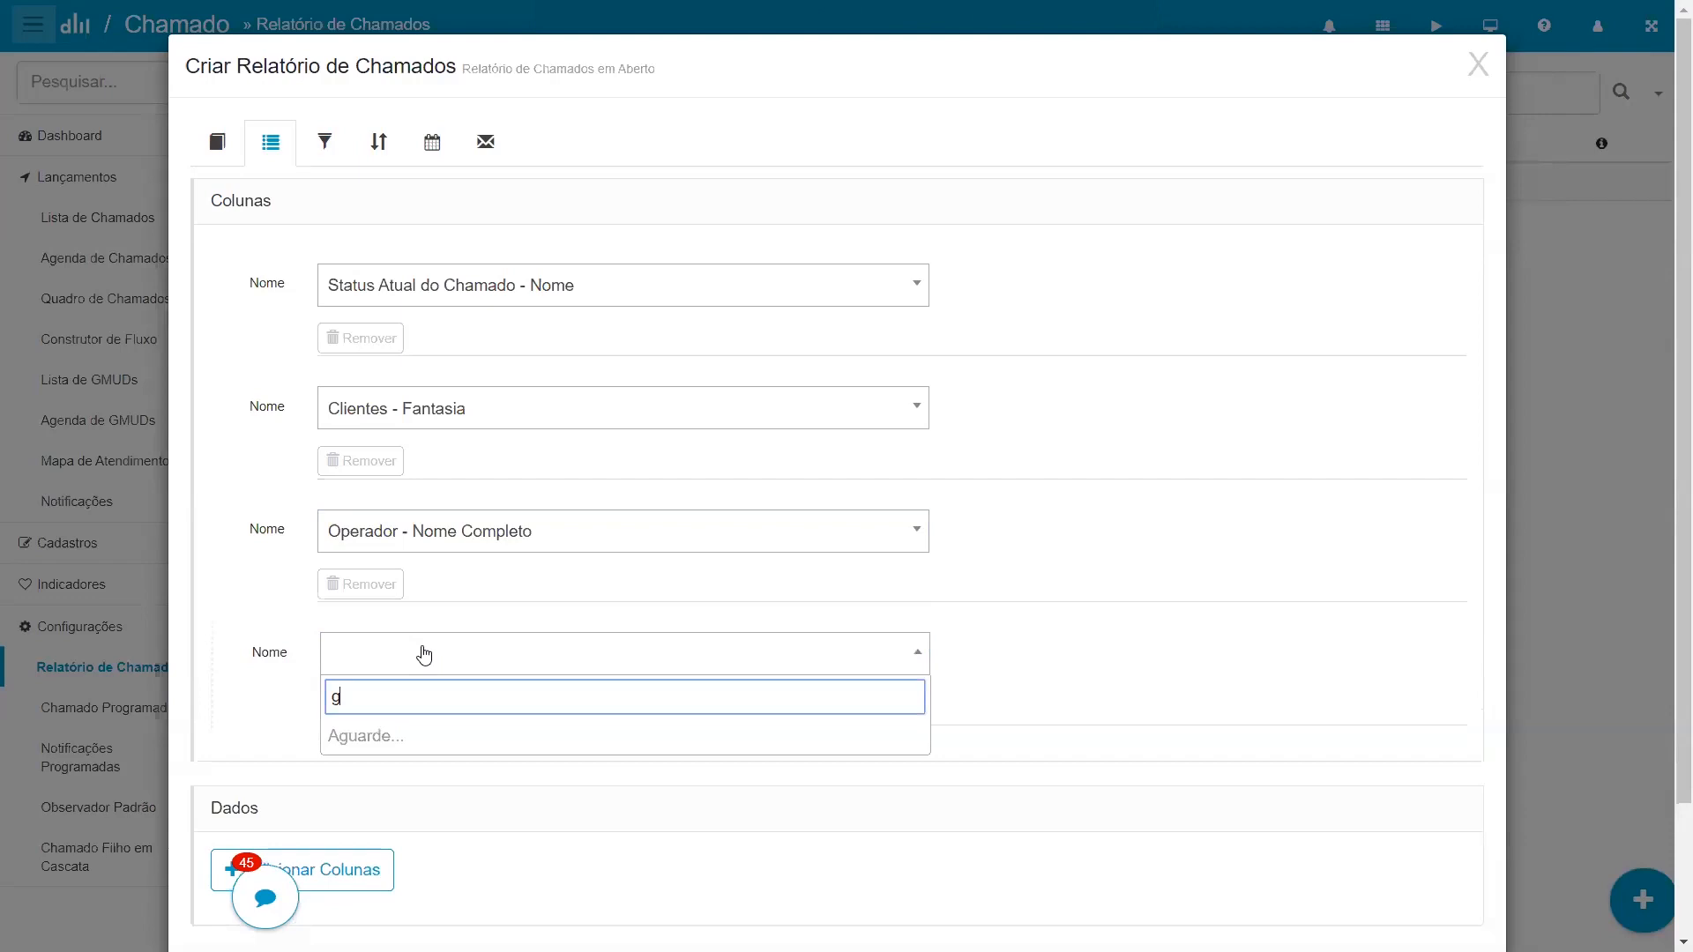
text(rupo)
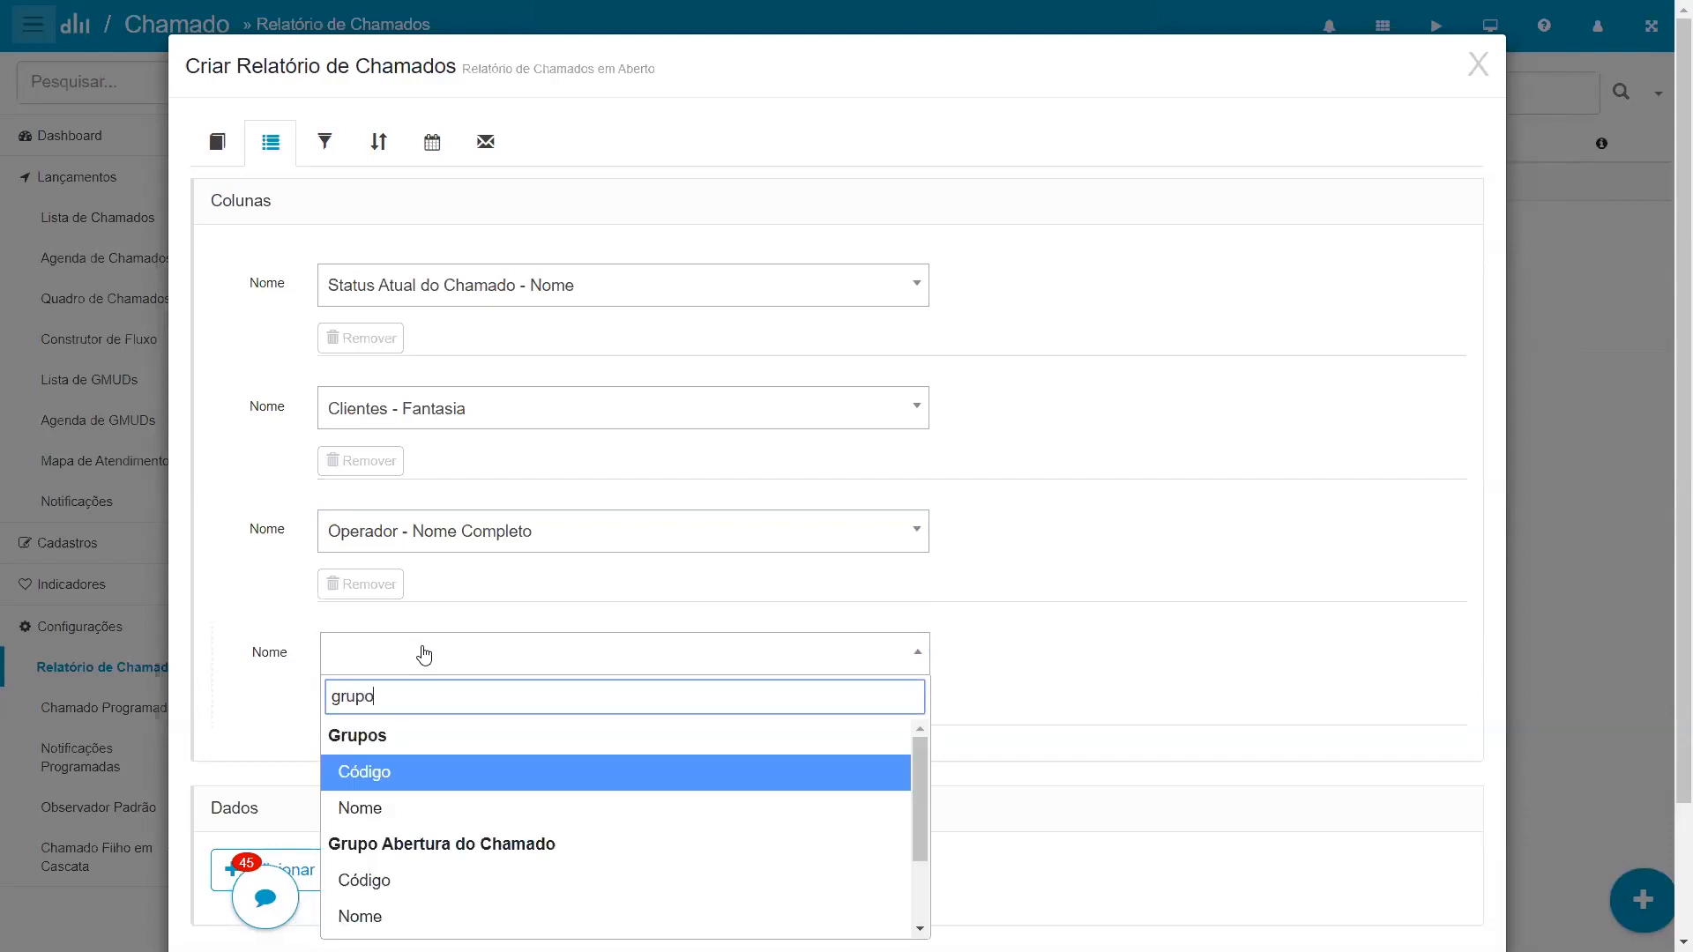
click(412, 804)
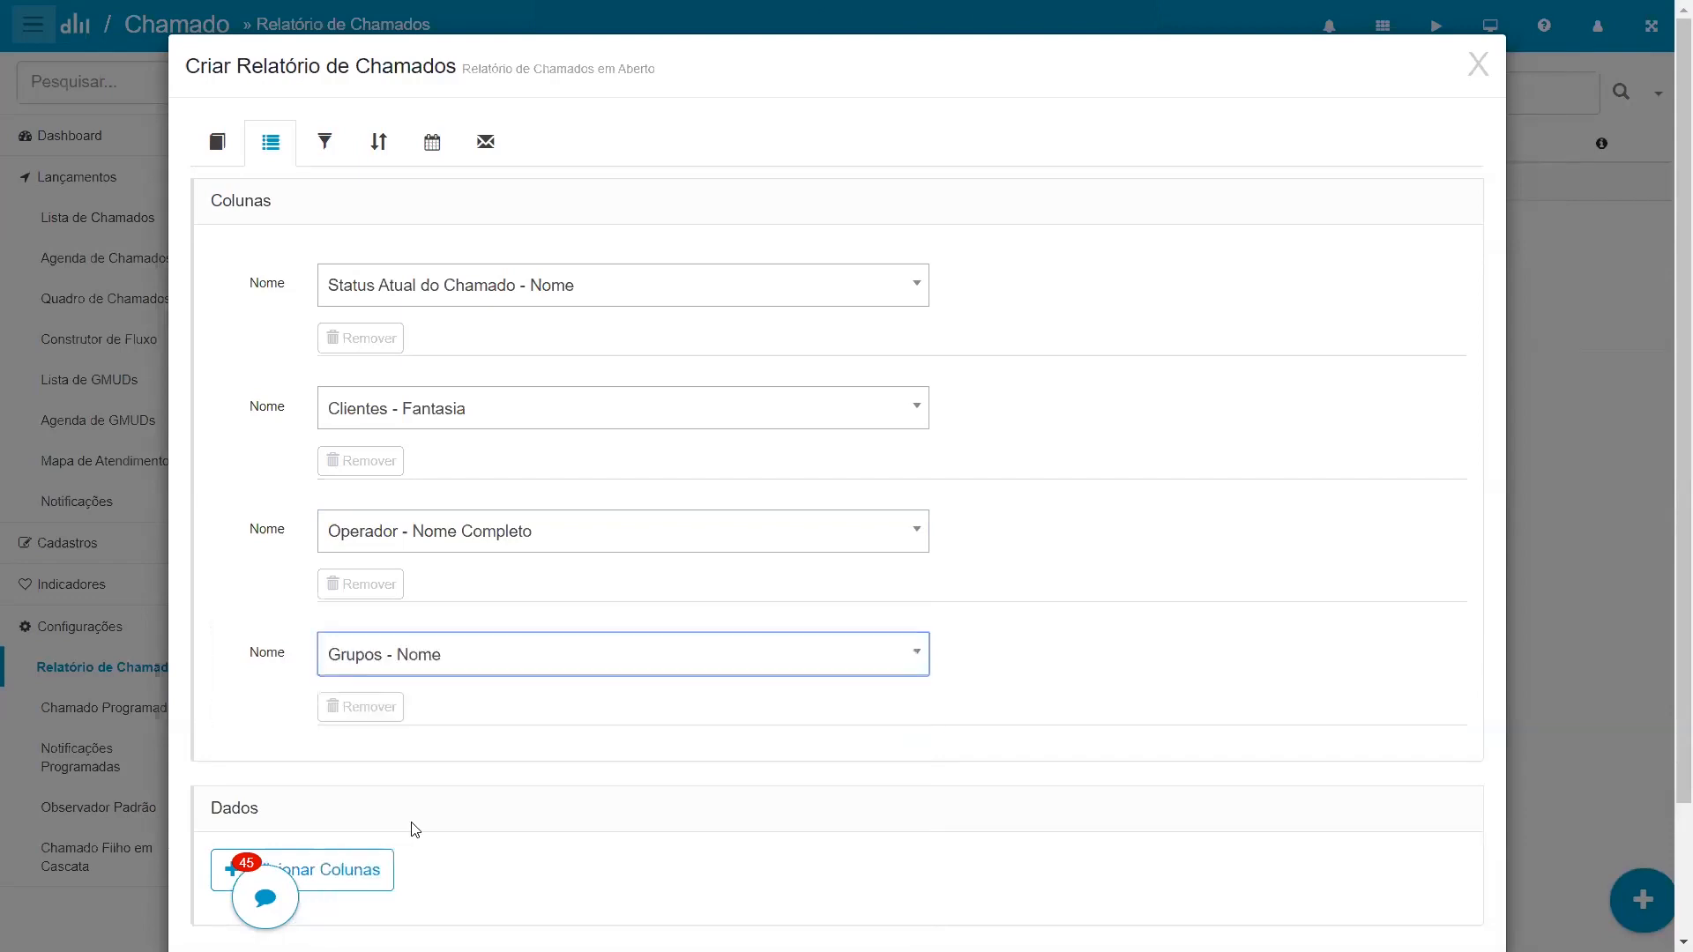
Add the report filter "Chamados - Em Aberto" with value Sim and create the report
click(325, 142)
click(292, 380)
click(484, 300)
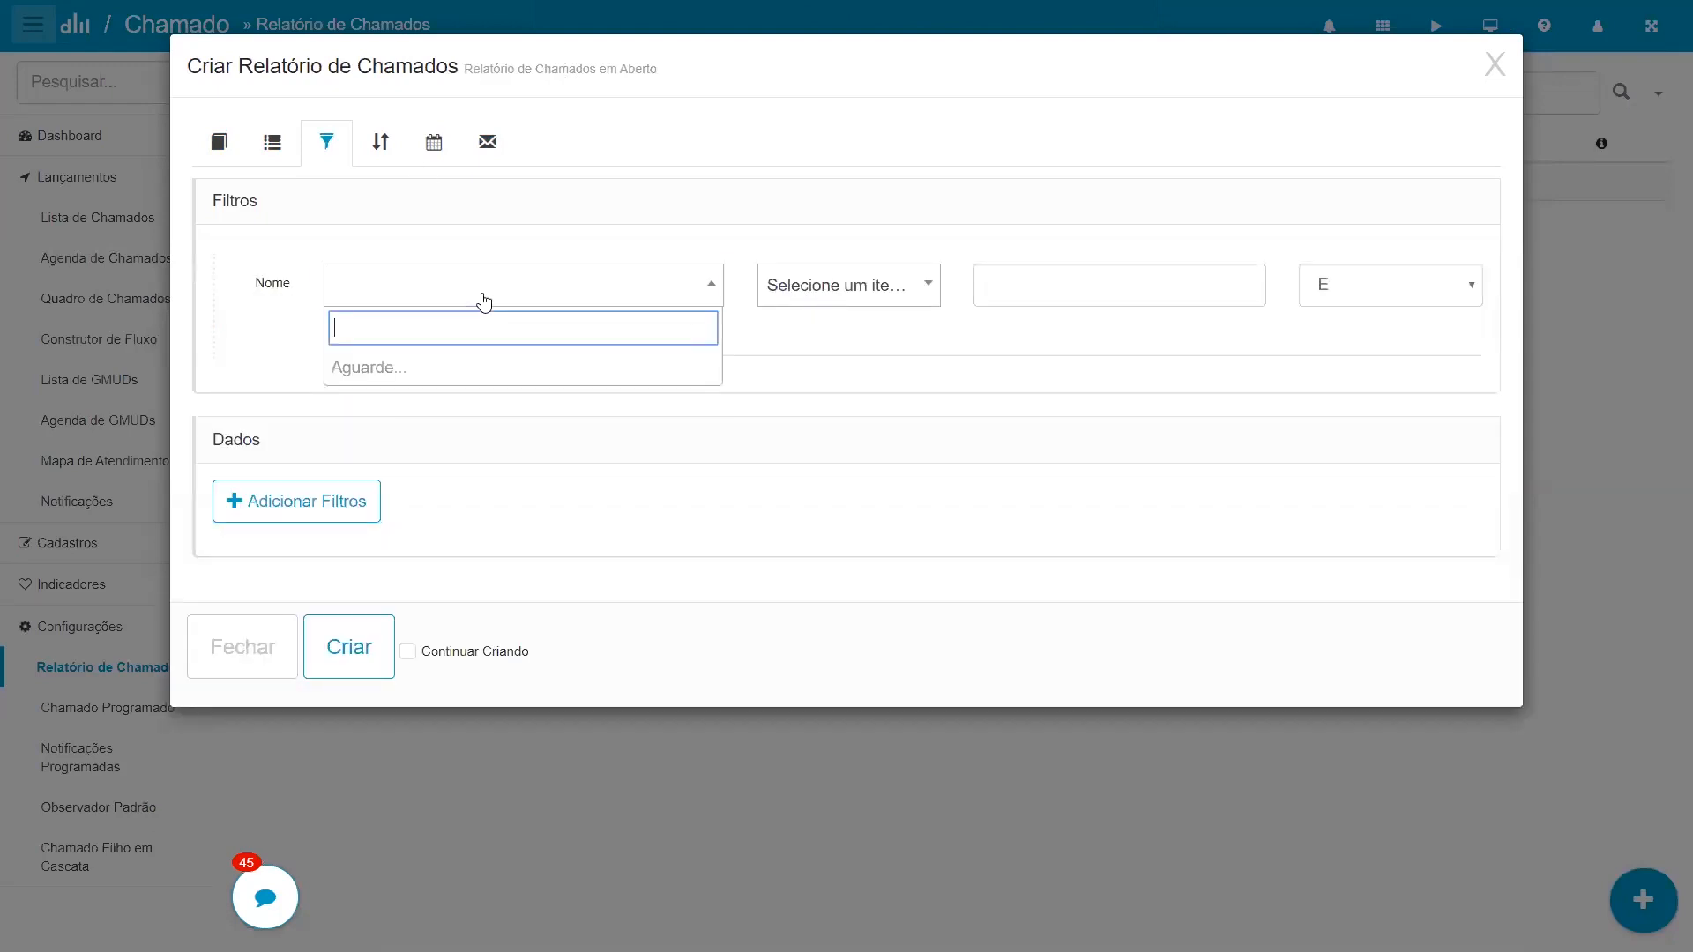
click(476, 445)
click(839, 274)
click(862, 322)
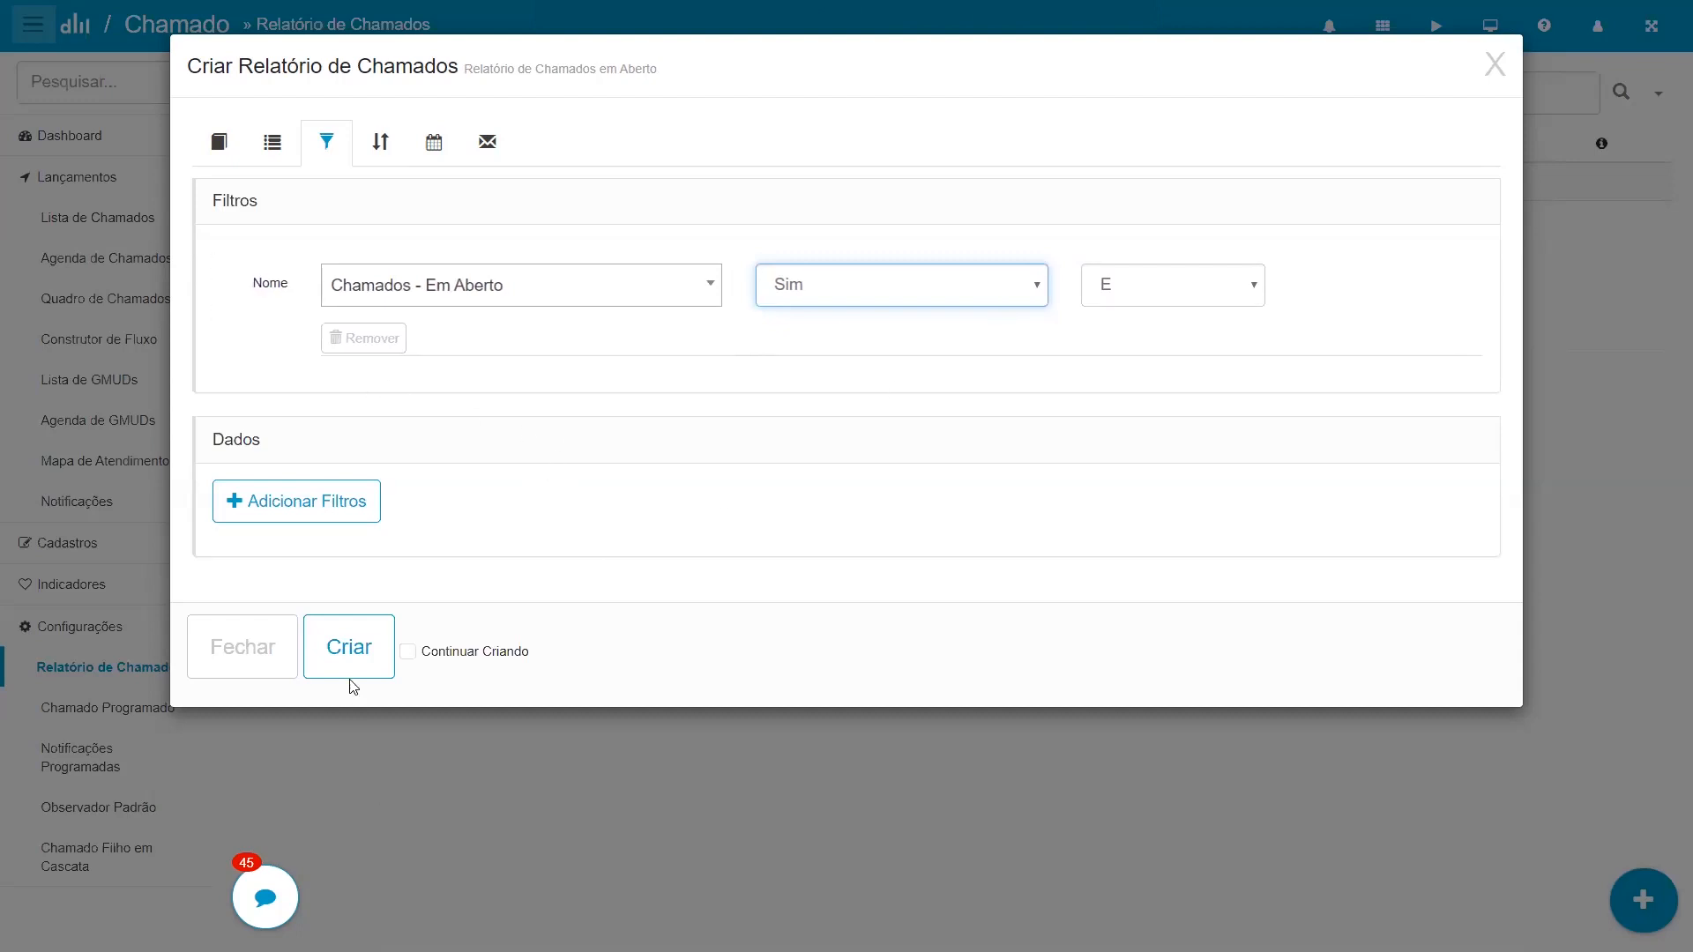
click(348, 649)
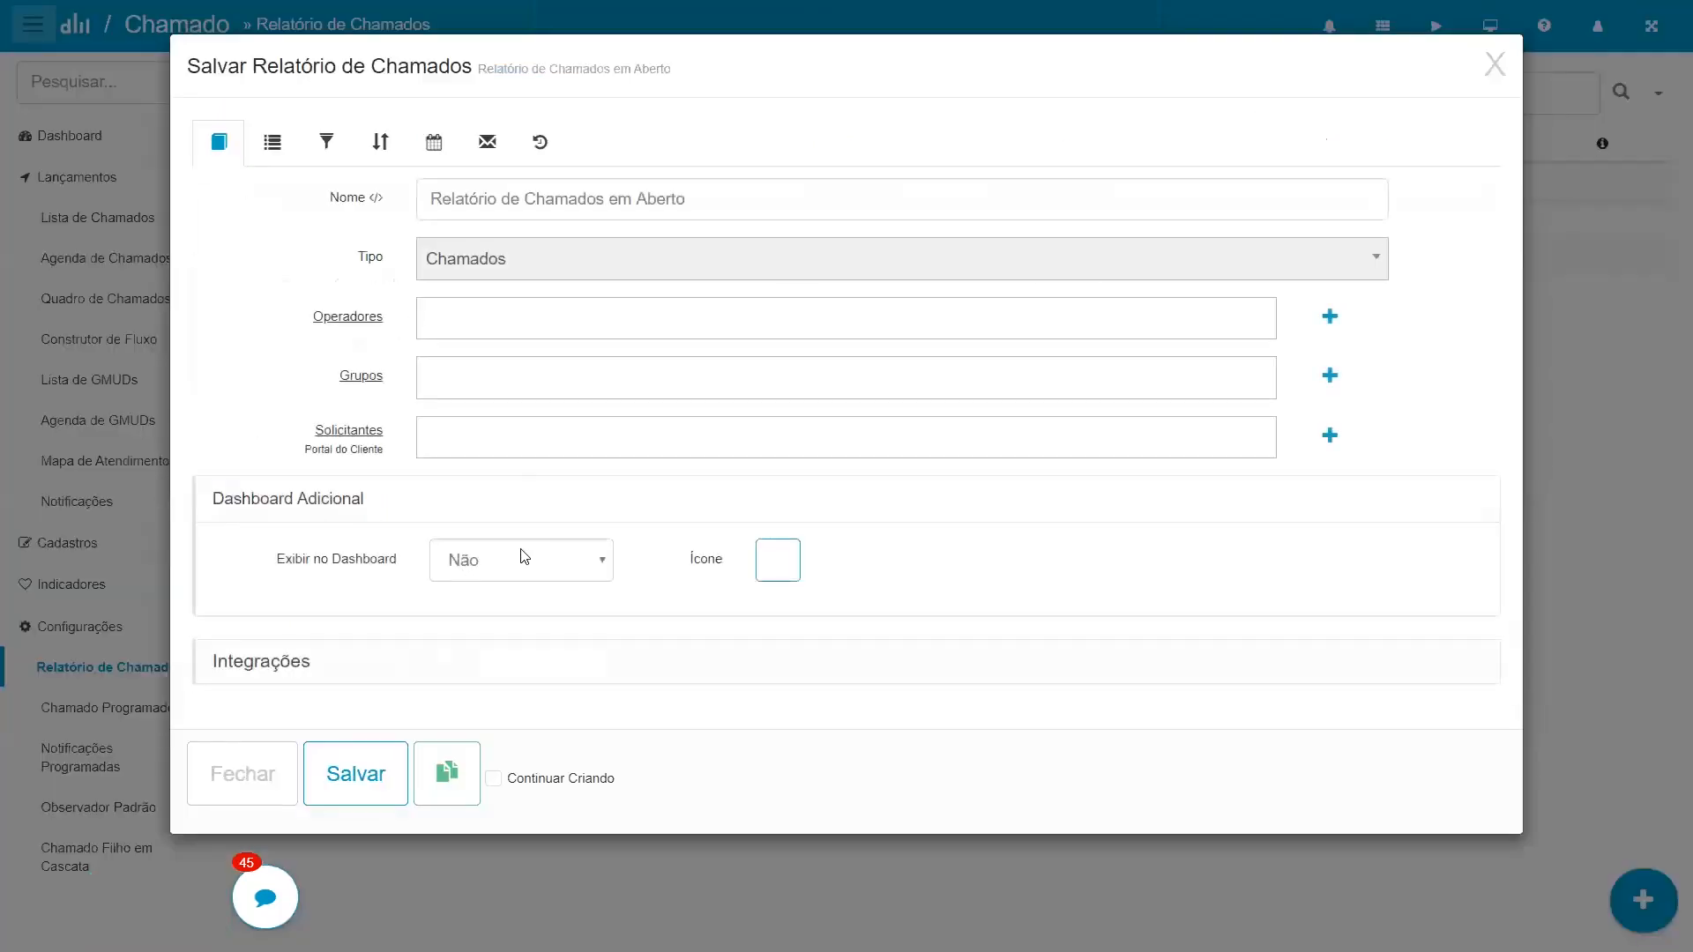
Set Exibir no Dashboard to Sim for the report, assign it the bar chart icon and save it
click(523, 557)
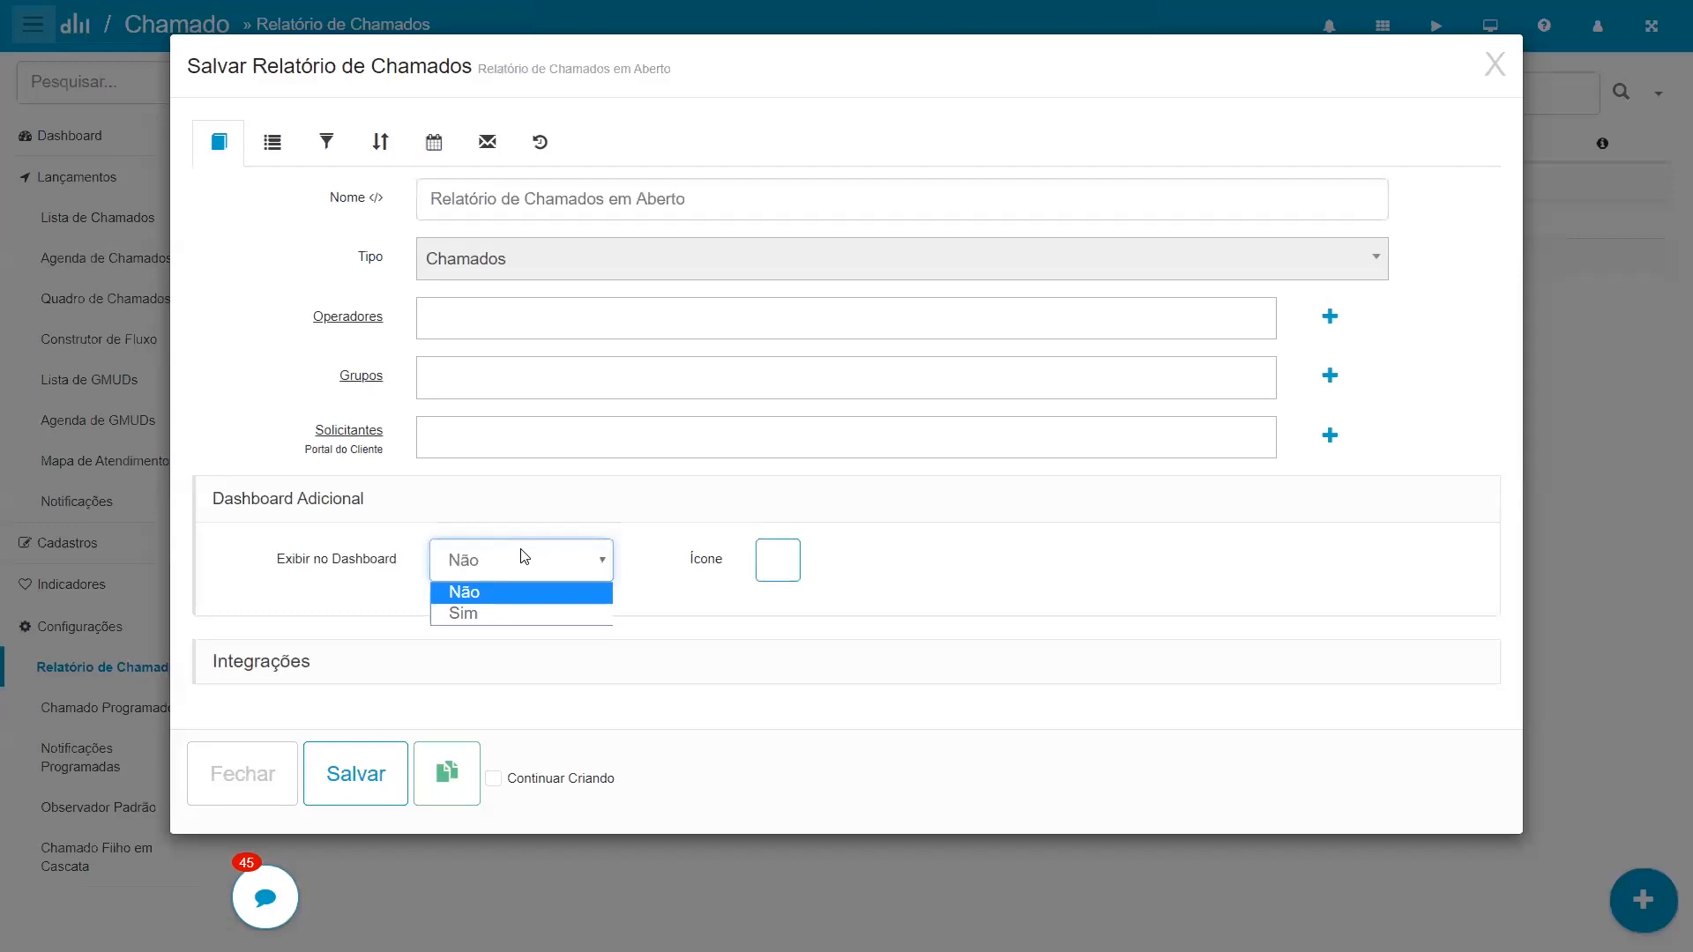
click(514, 614)
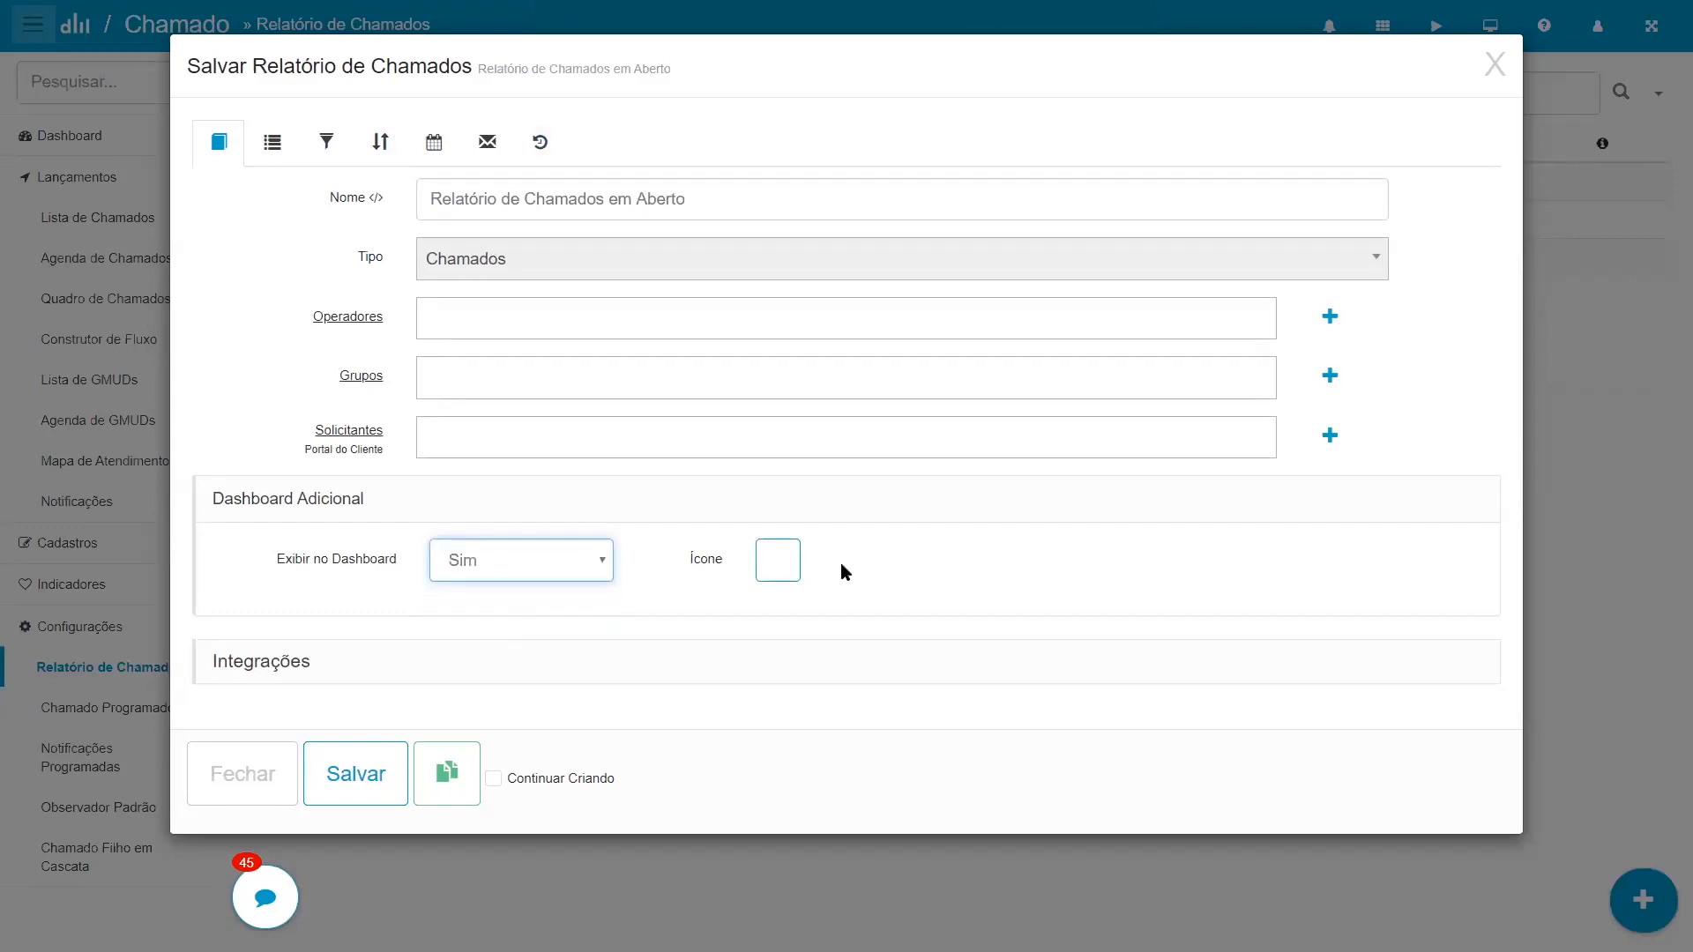
click(778, 562)
click(1026, 429)
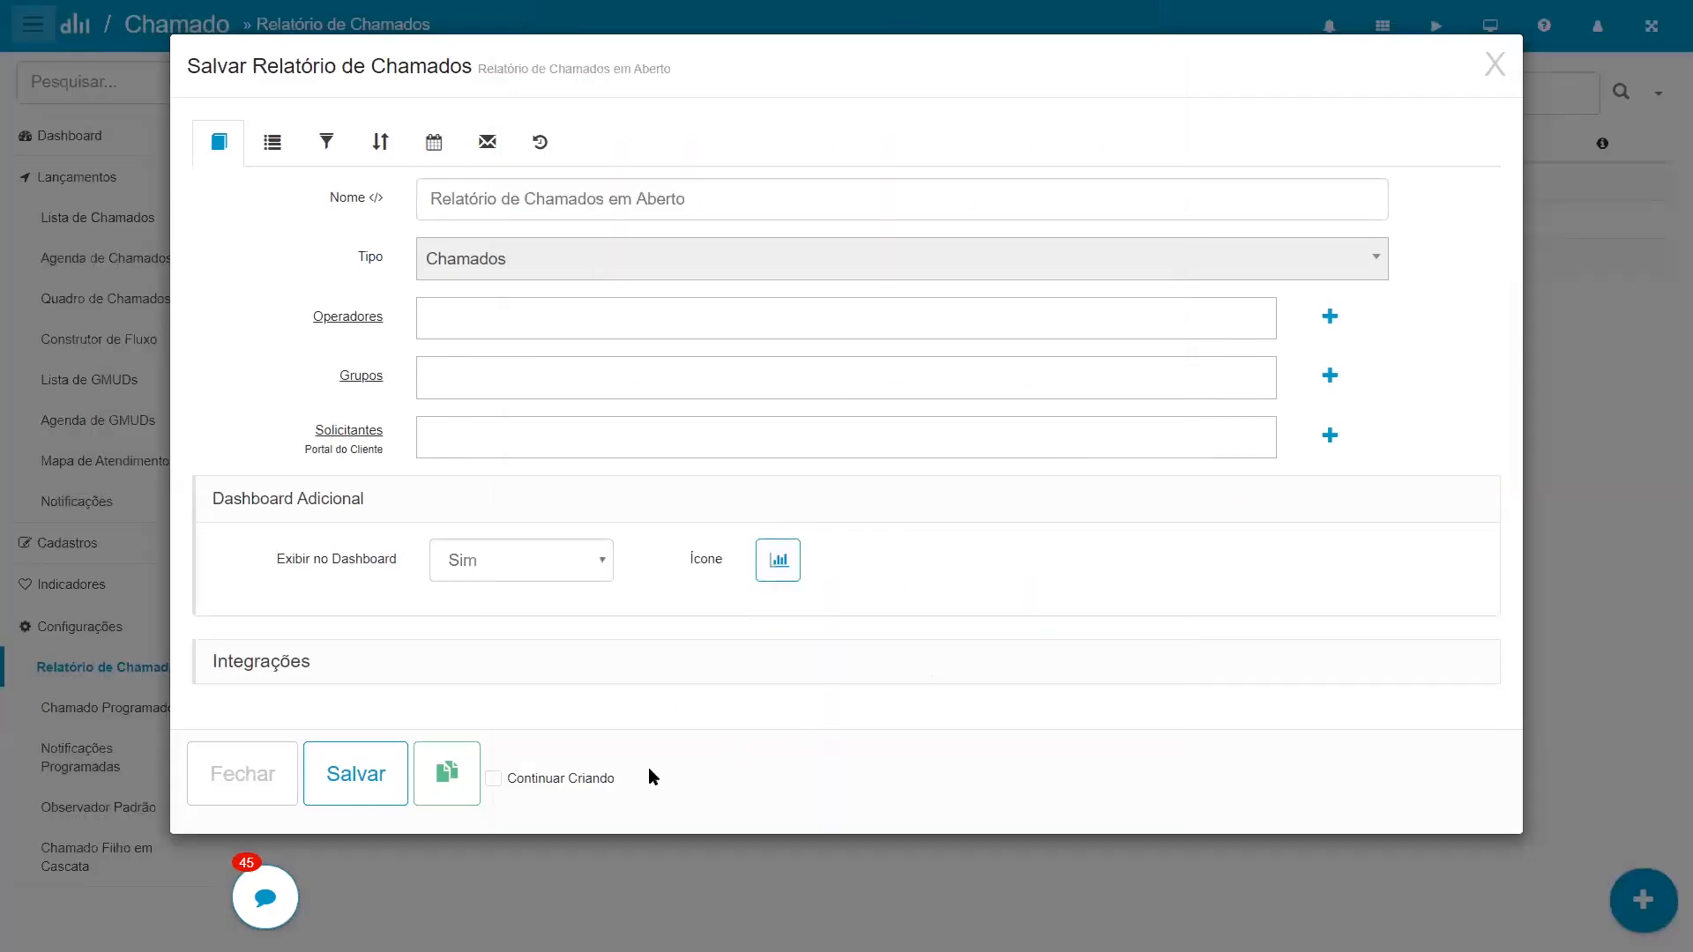
click(388, 794)
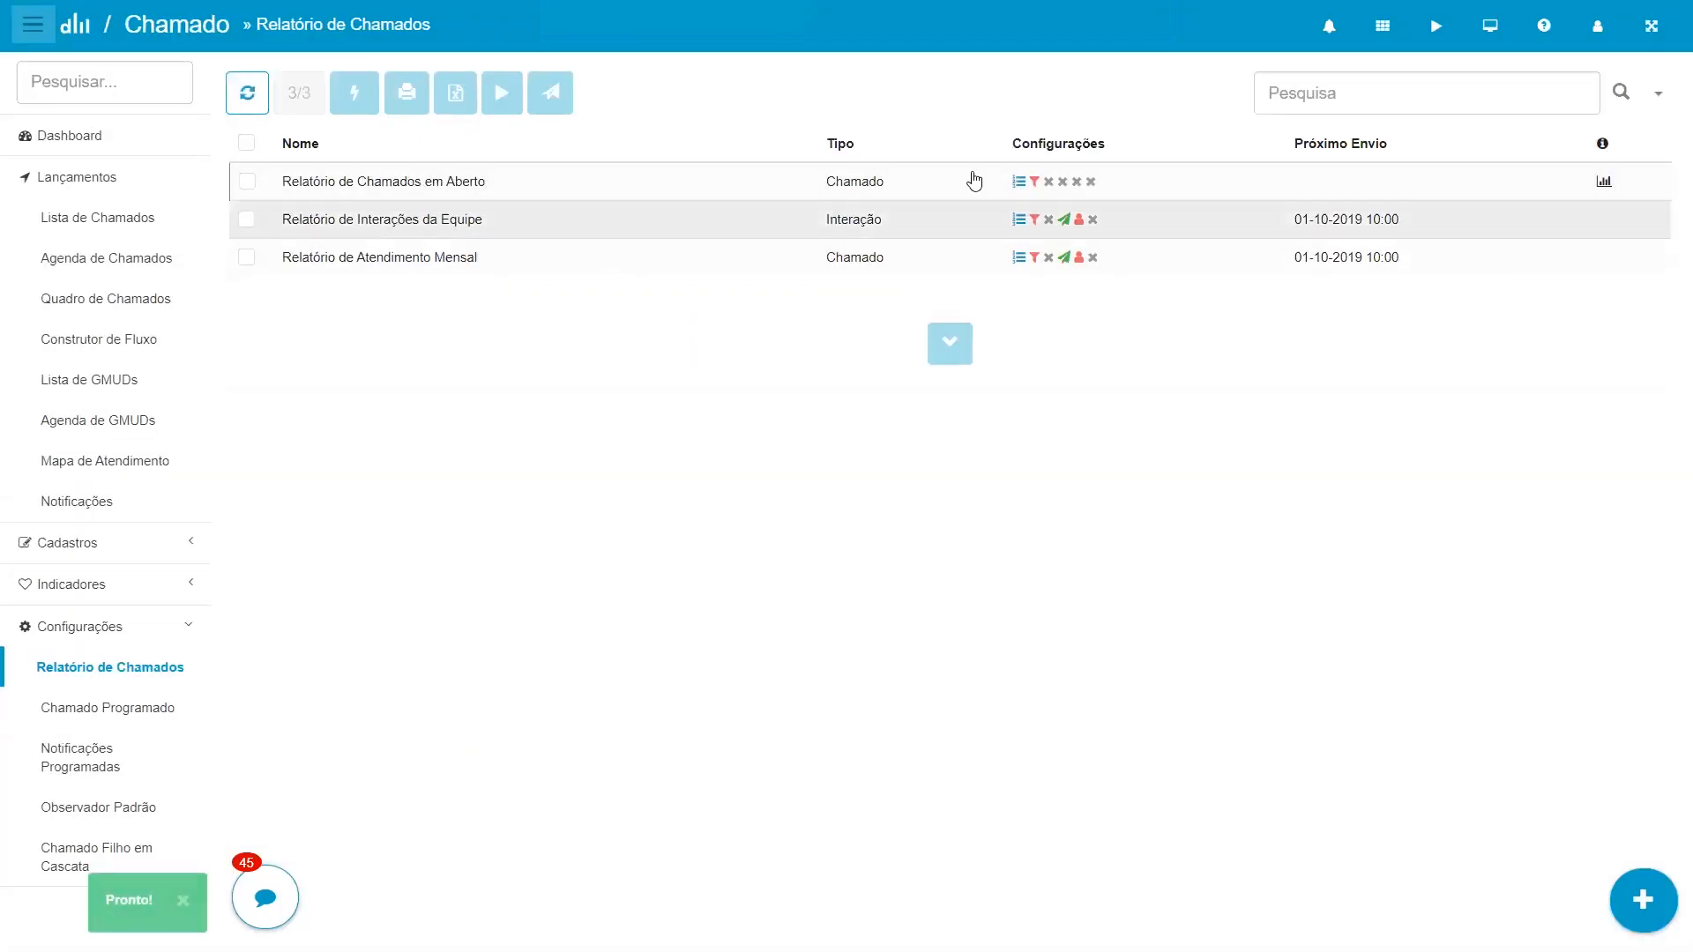
Open Relatório de Chamados em Aberto from the ticket Dashboard and examine its charts by status, client, operator and group
click(106, 187)
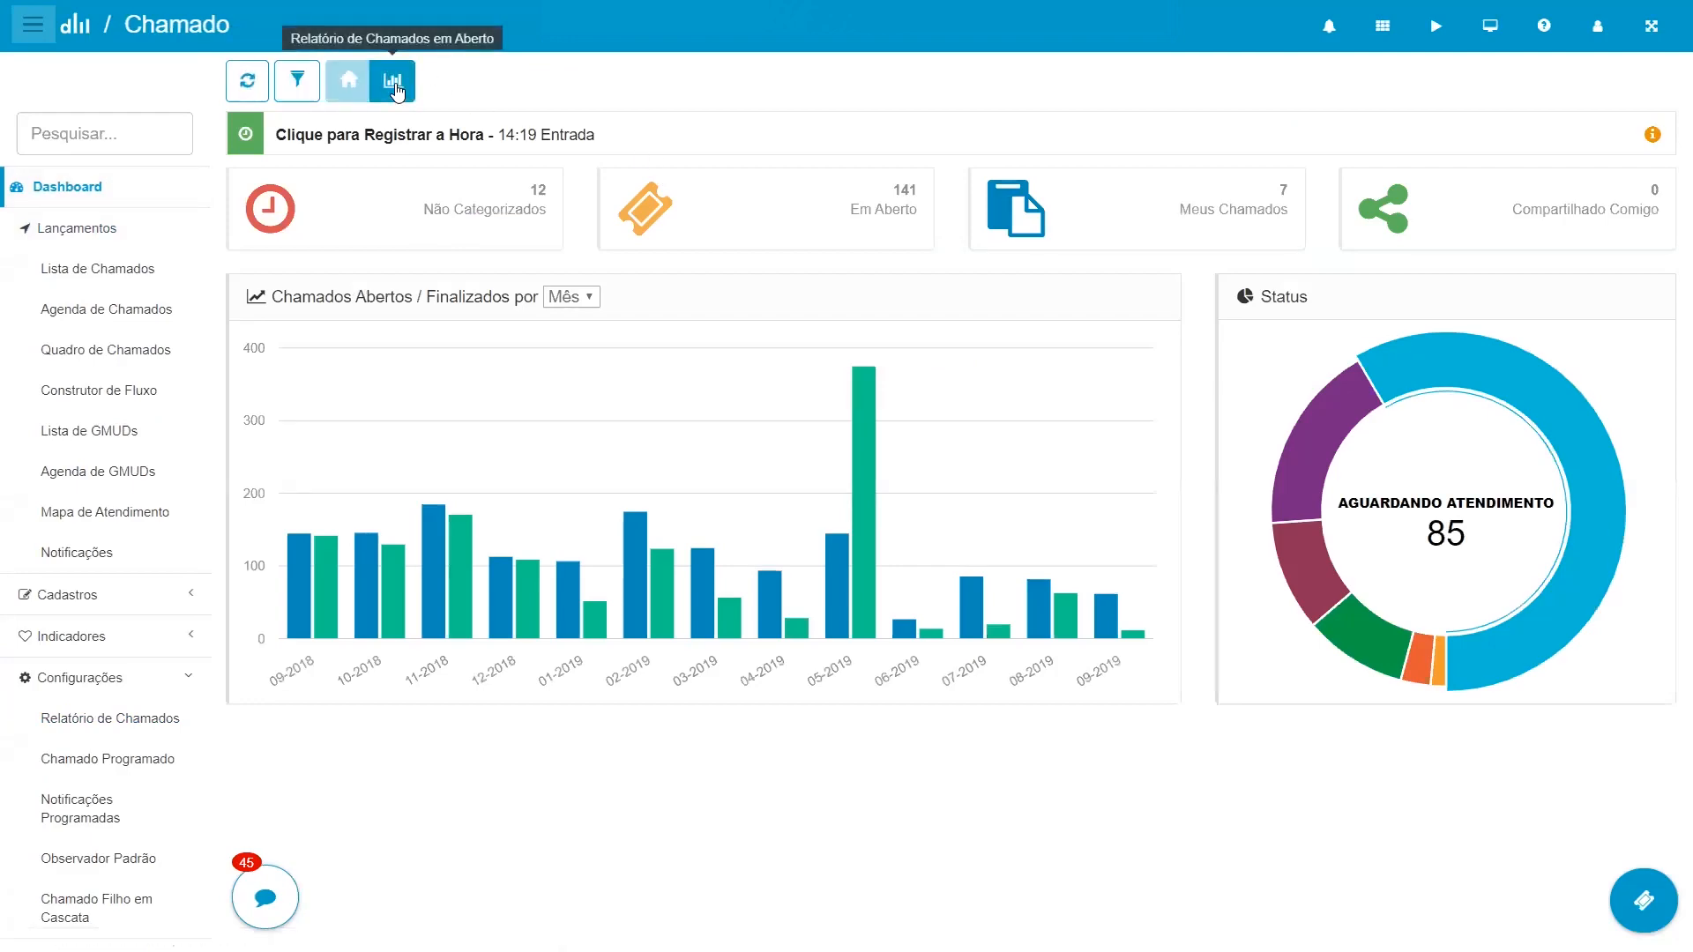
click(394, 84)
click(351, 85)
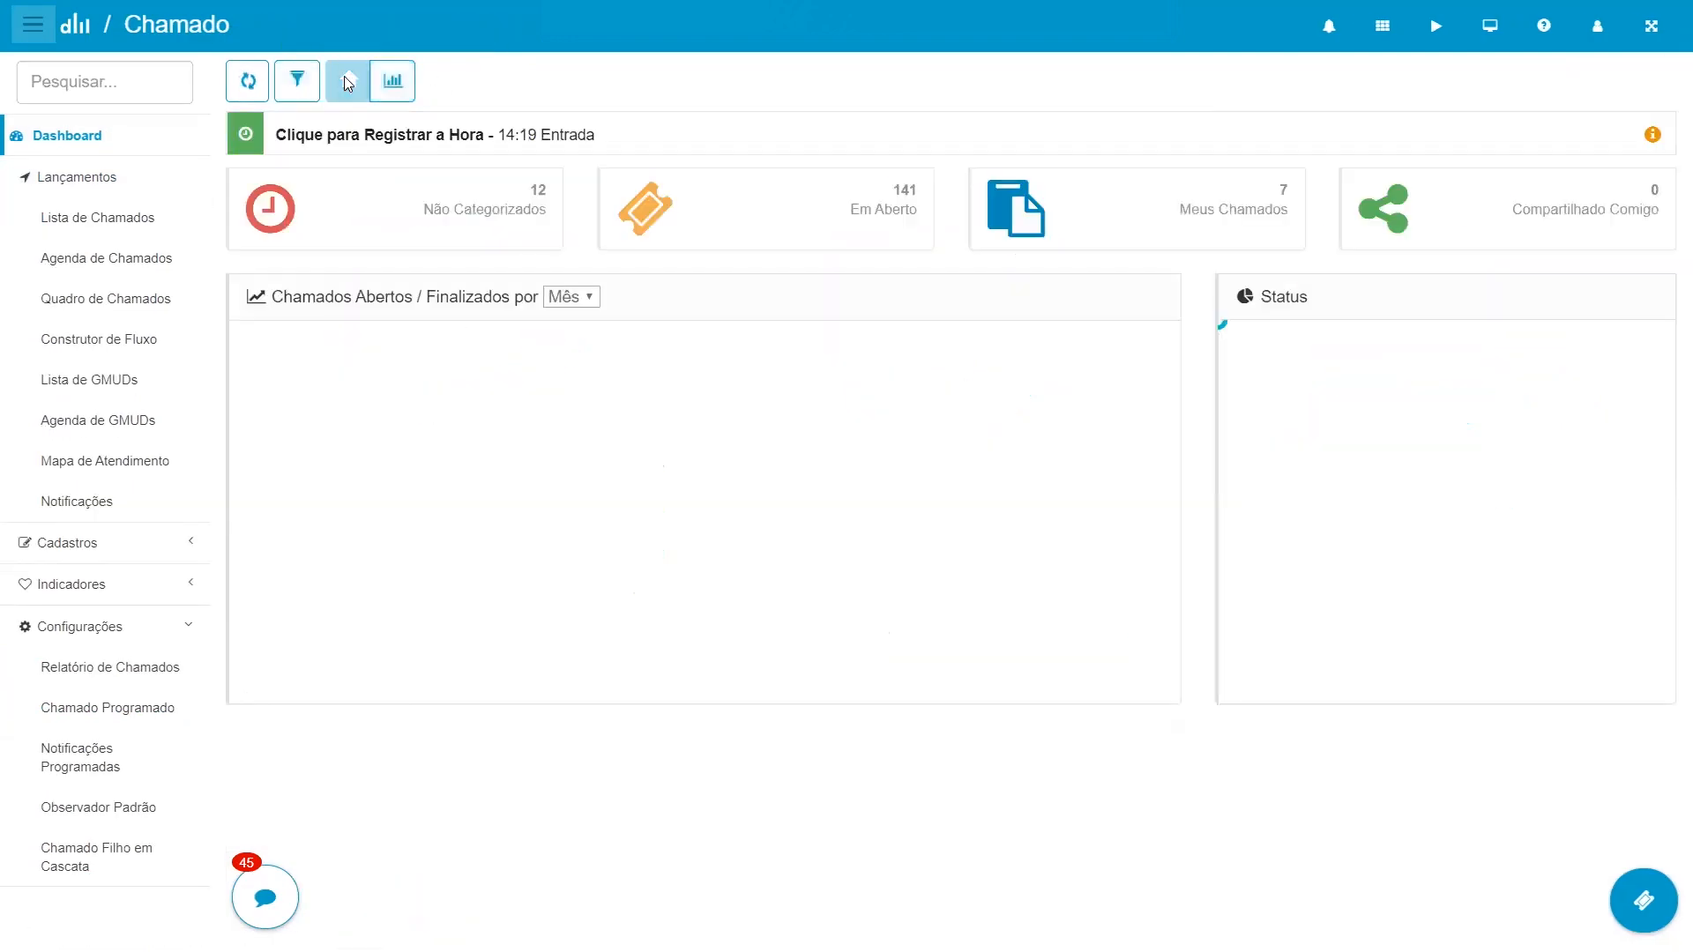
click(411, 74)
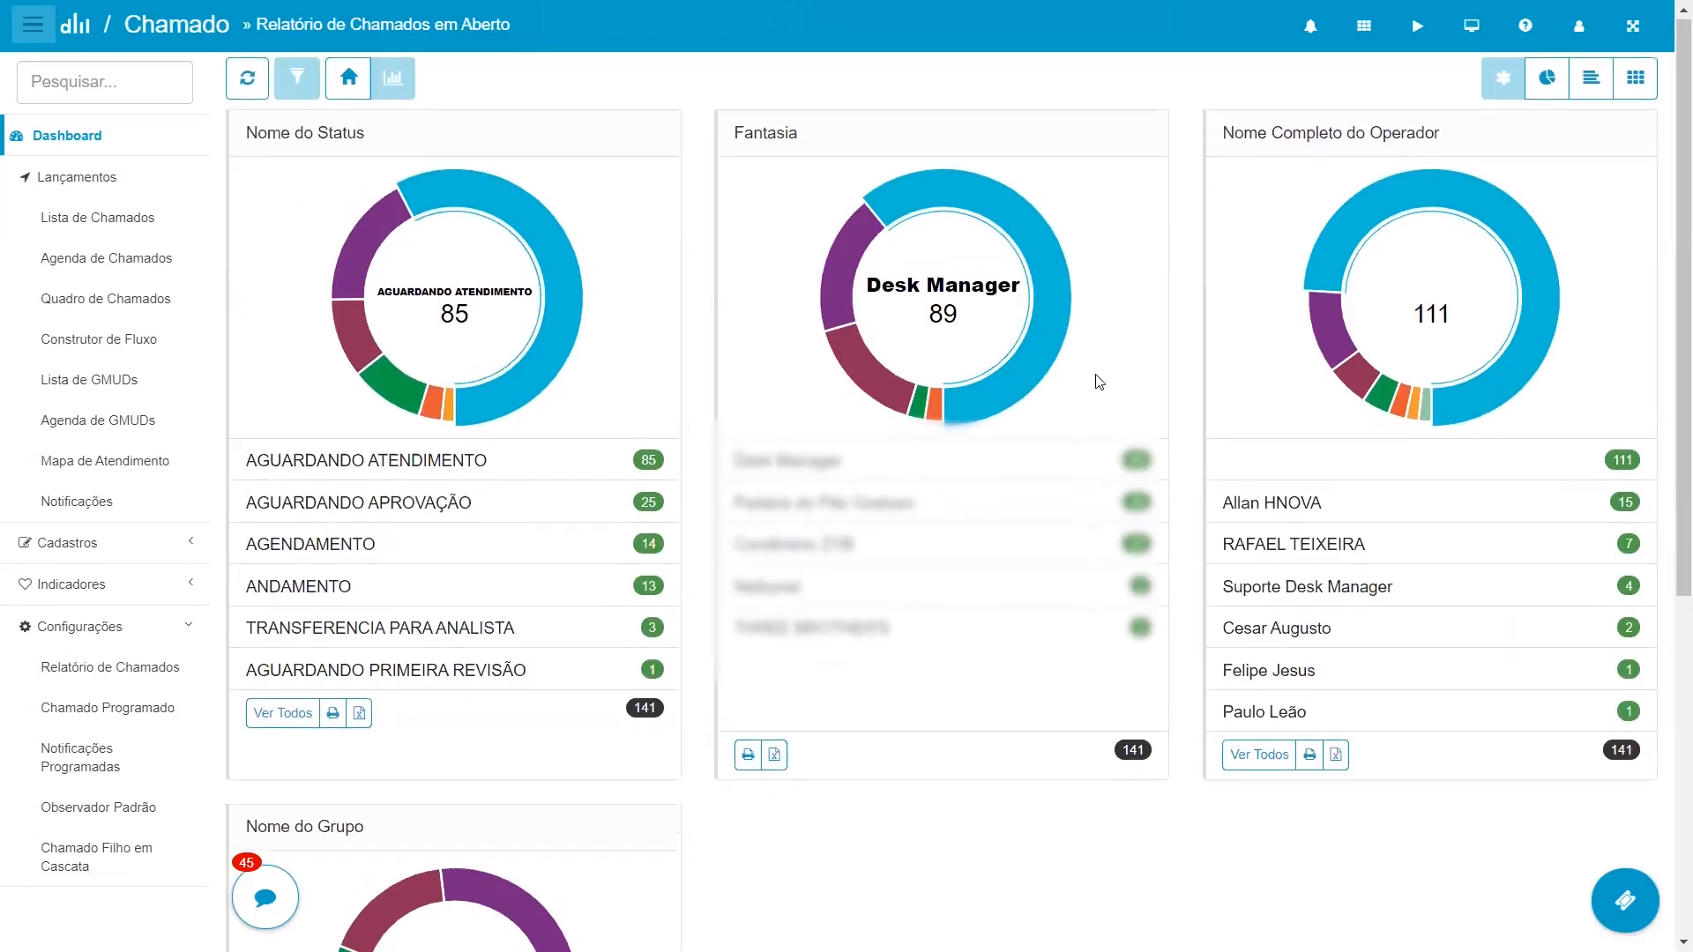
mouse_move(852, 393)
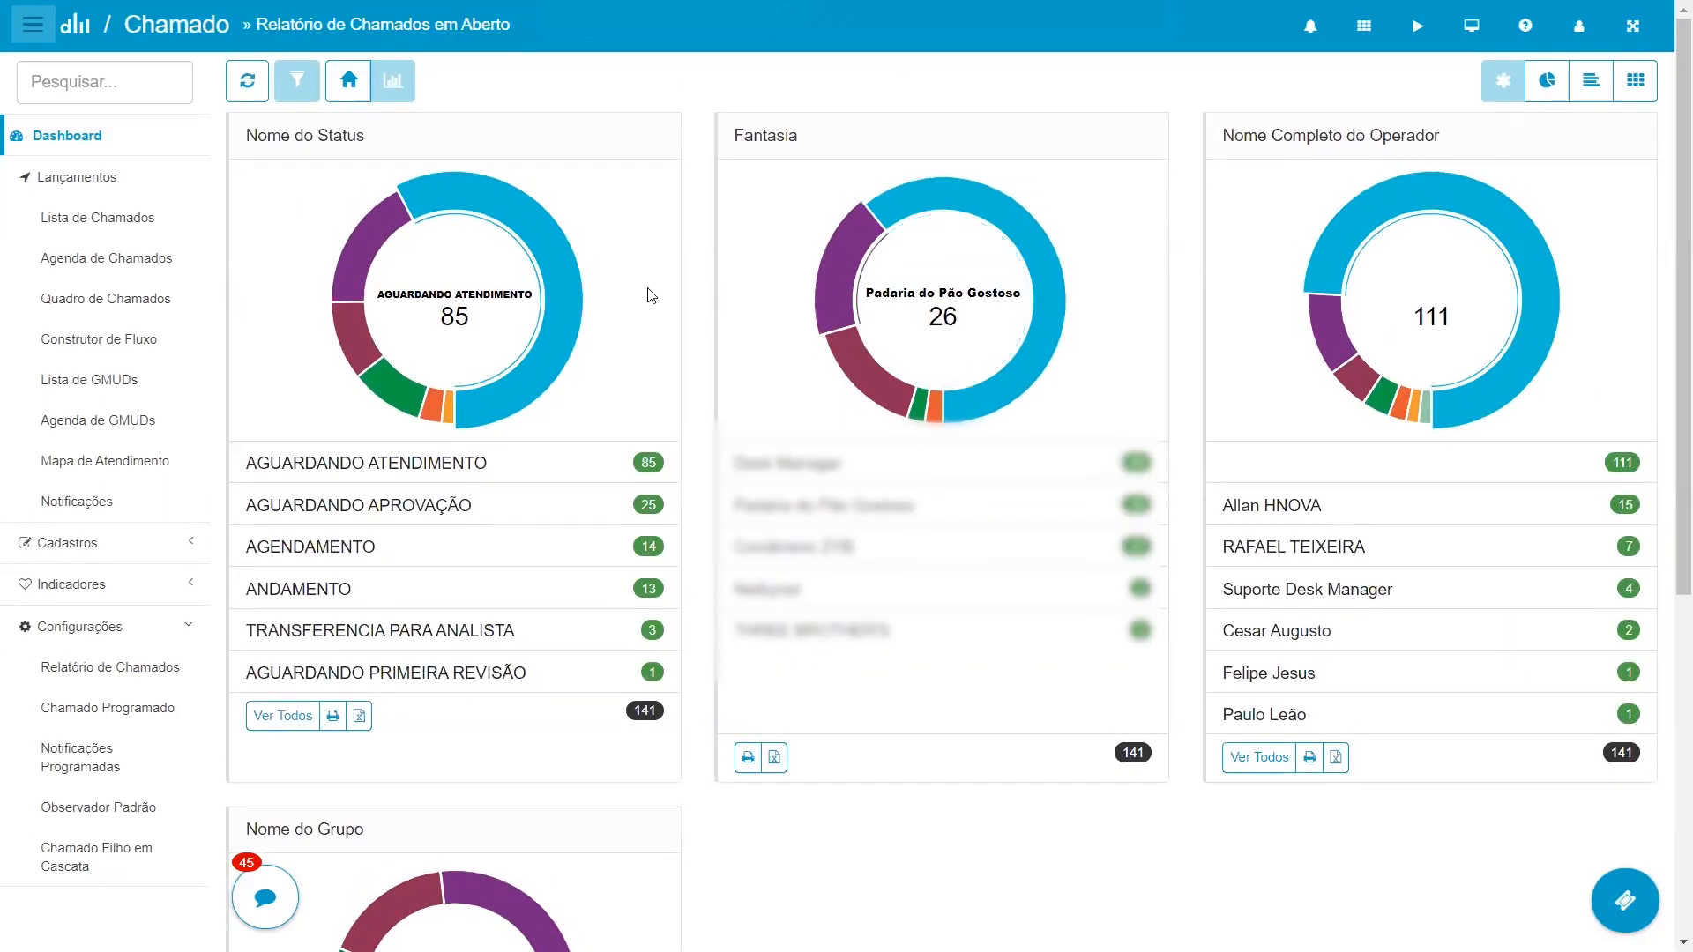
scroll(651, 295, down, 2)
scroll(651, 295, up, 2)
mouse_move(328, 265)
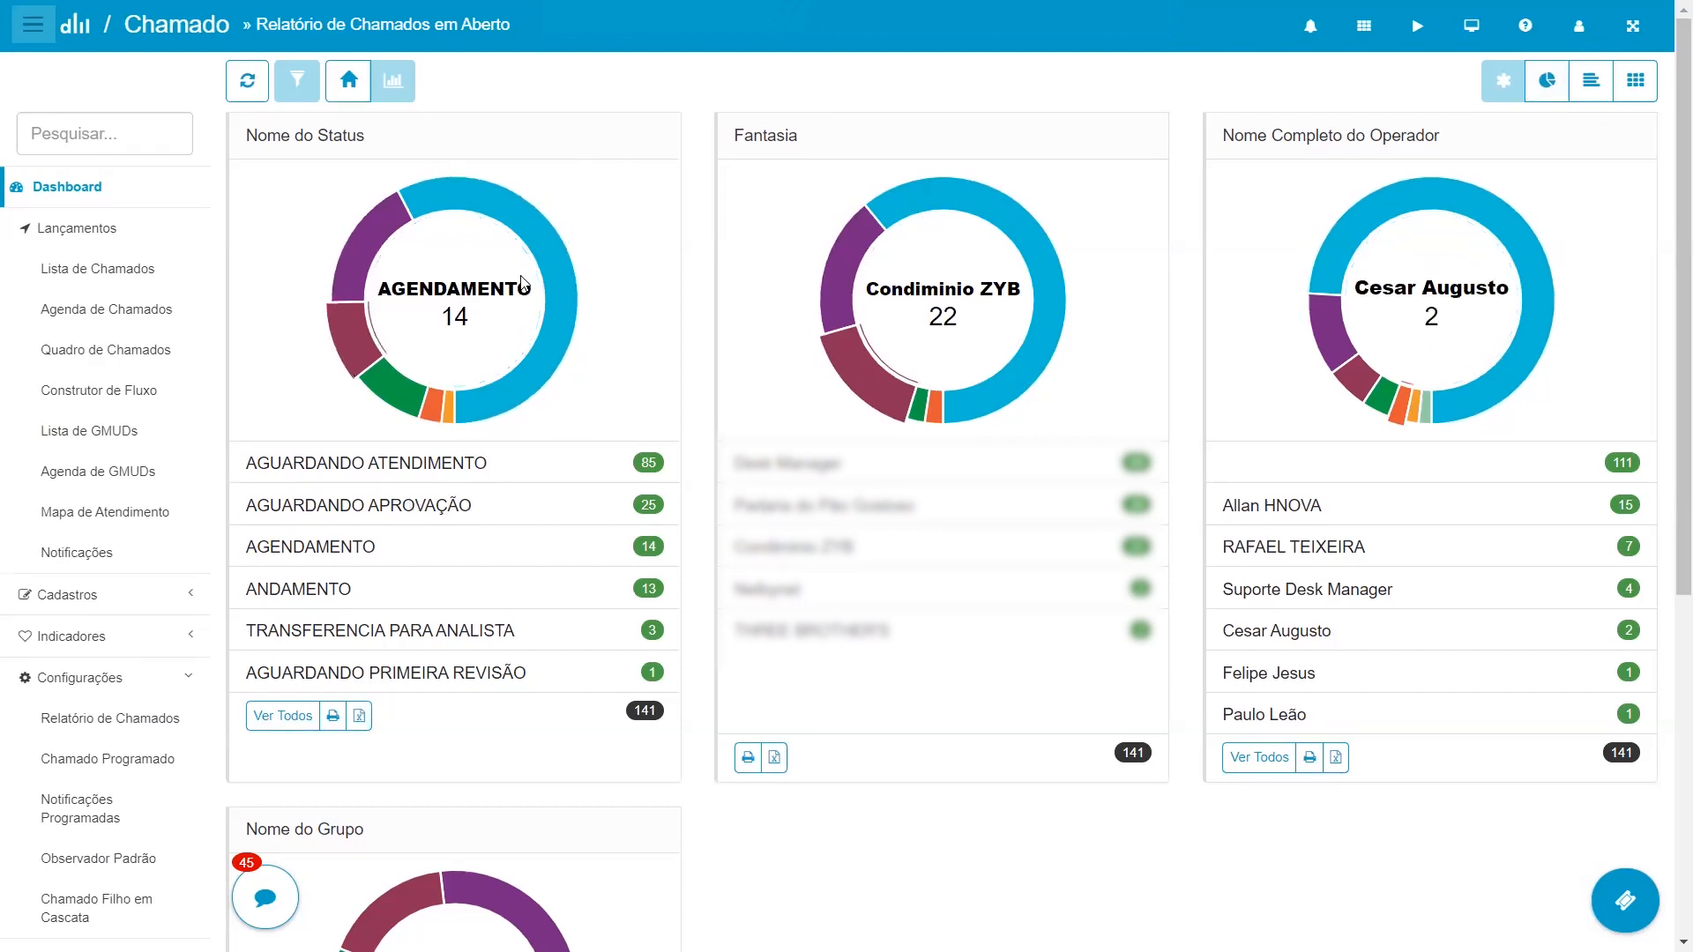
View the report dashboard as donuts only, as bars and as lists, then return to the donut display
click(1550, 82)
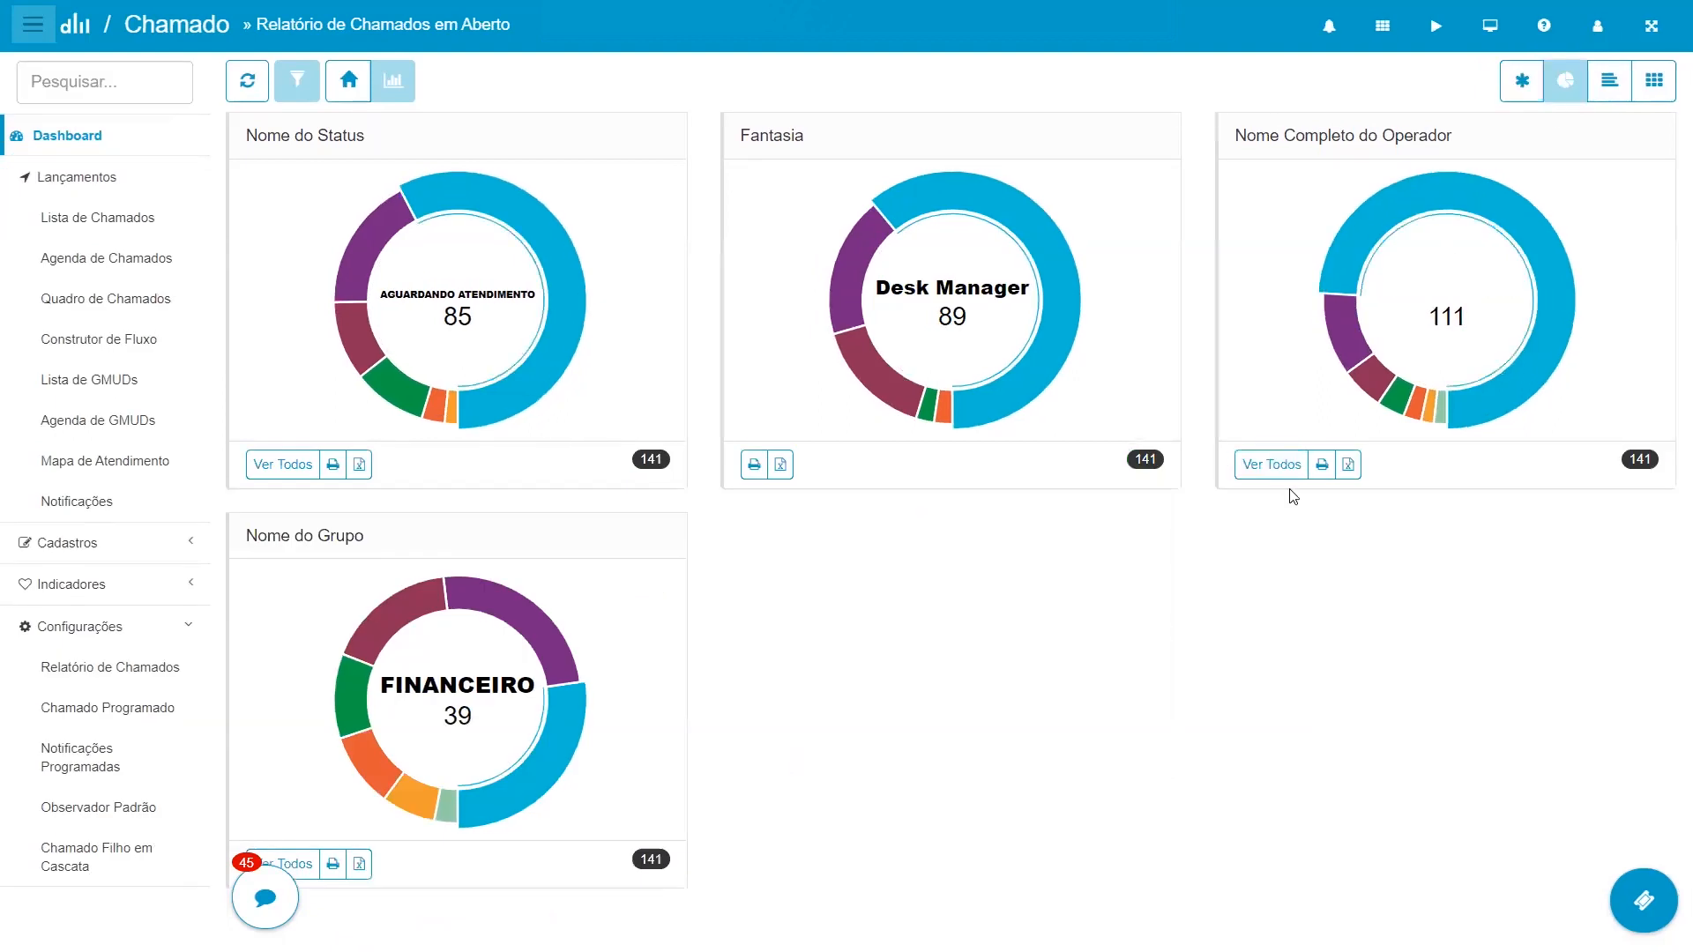
click(1609, 80)
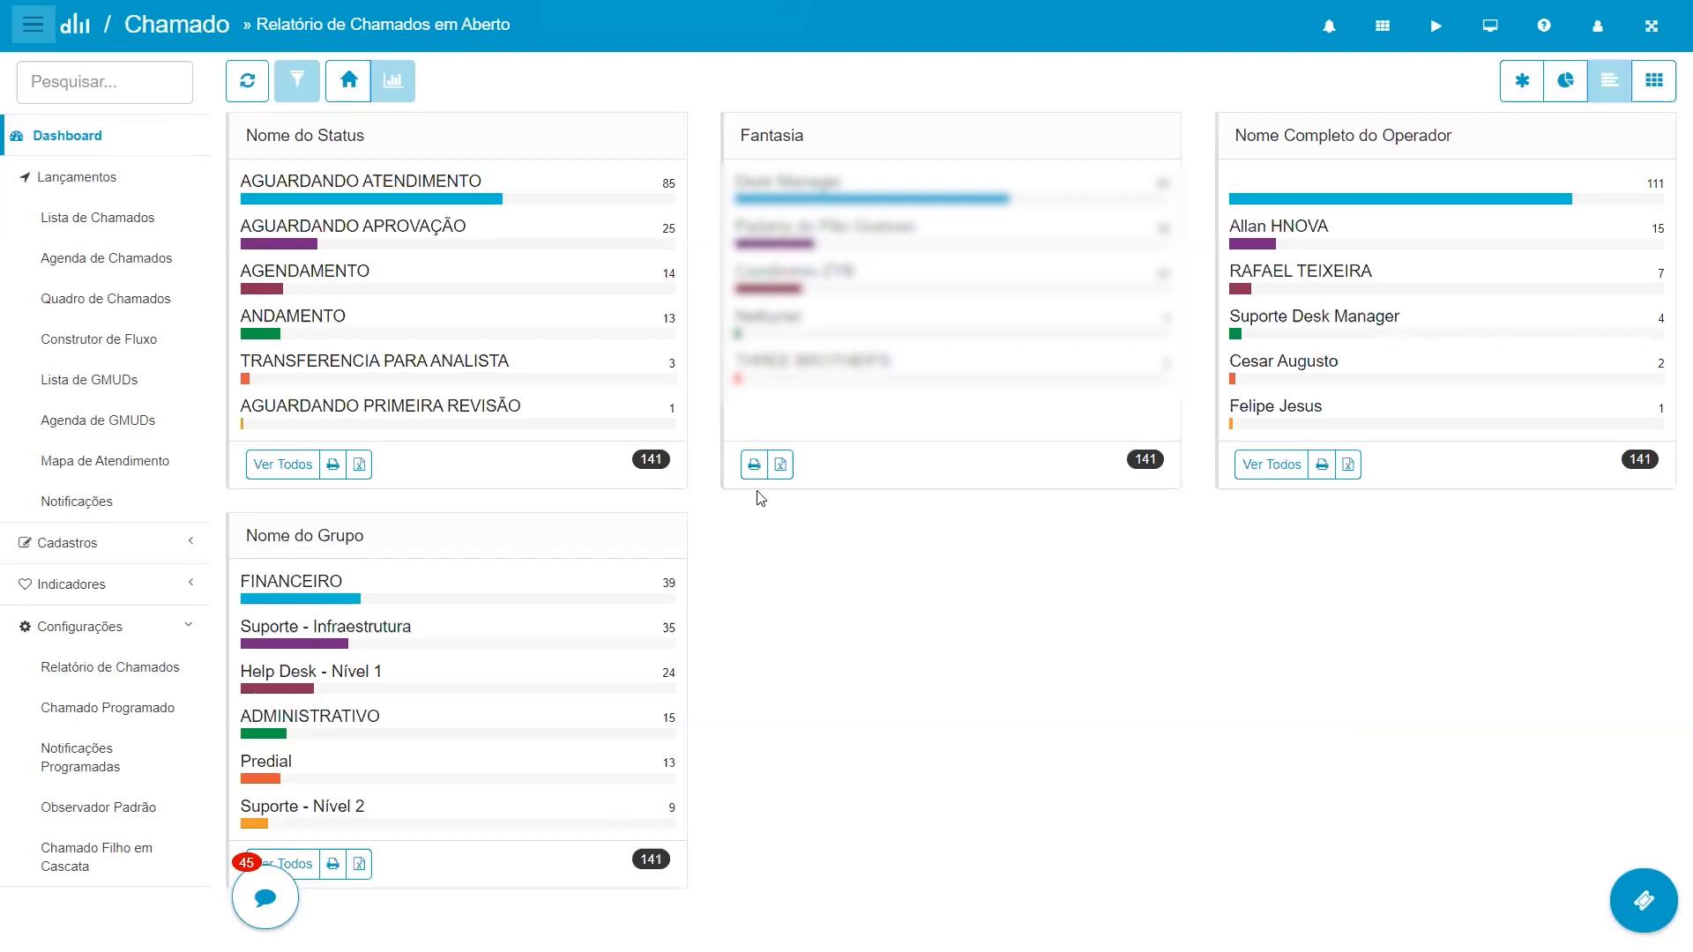
click(1654, 80)
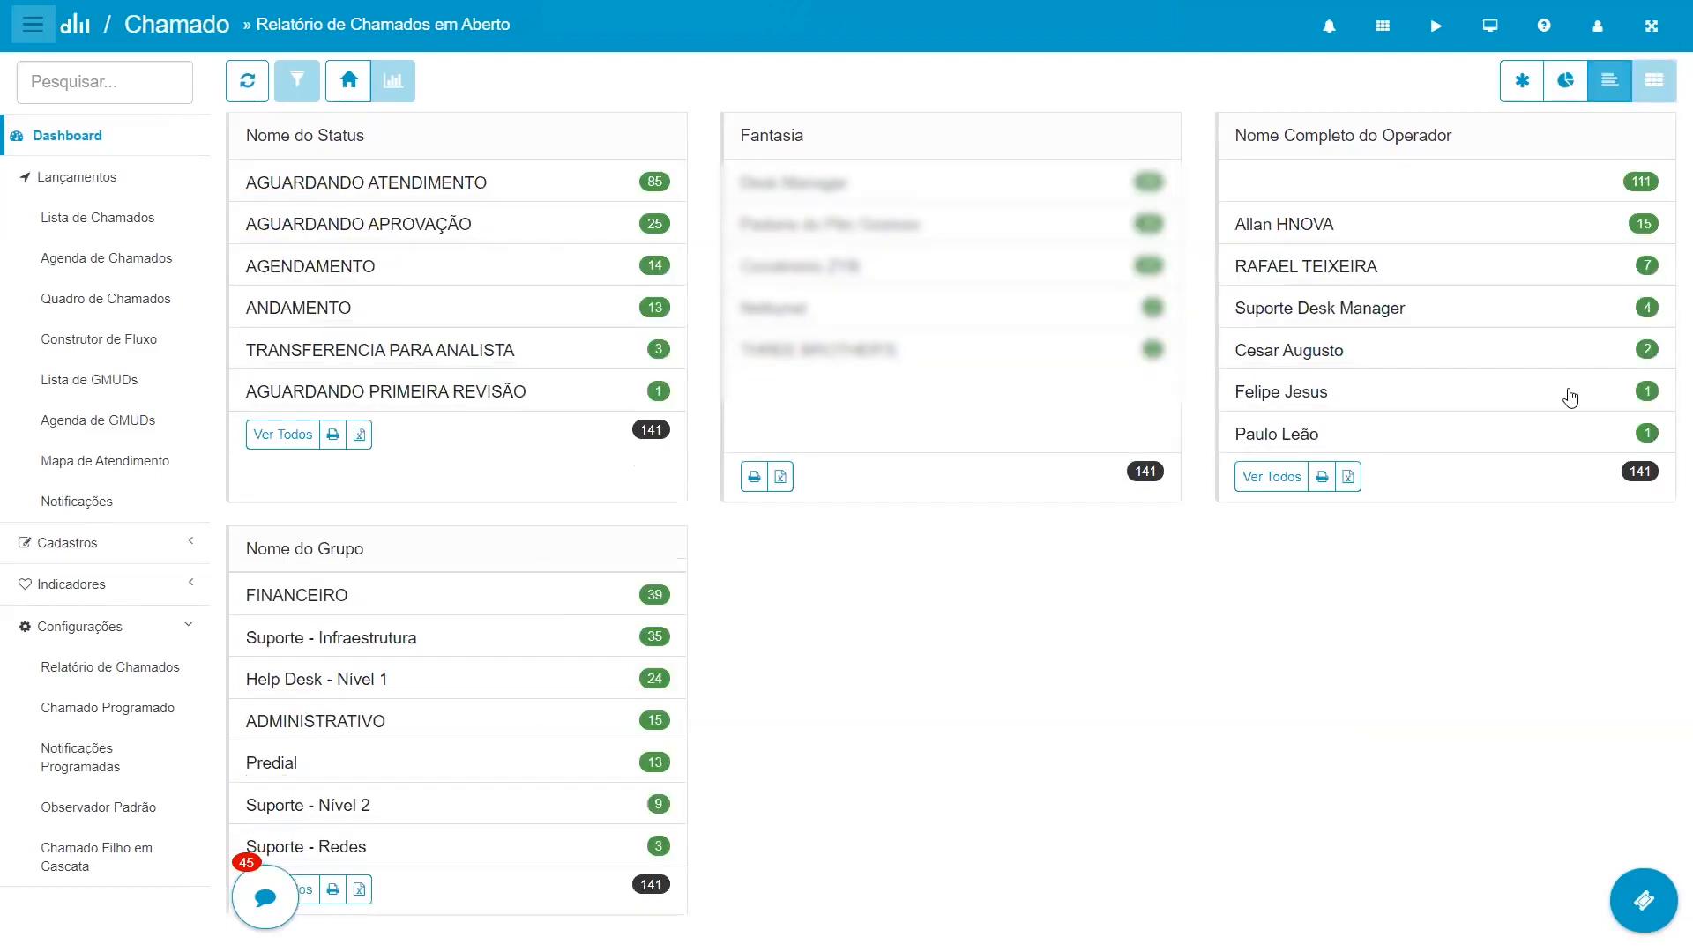
click(1565, 80)
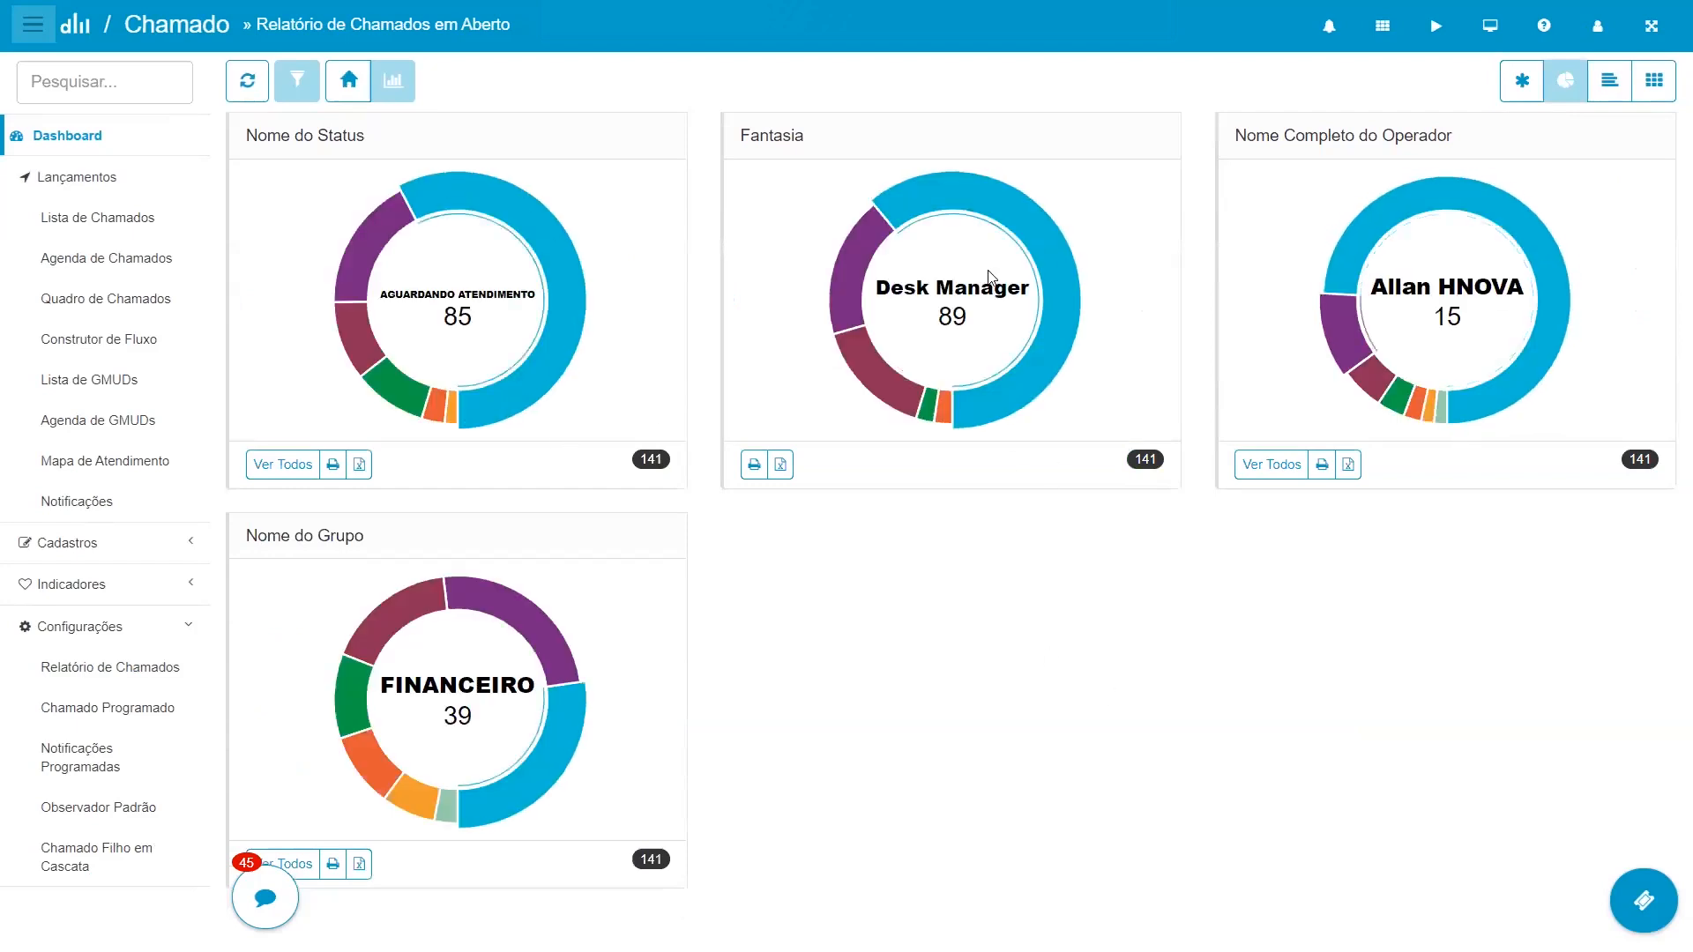
Filter the report dashboard by Fantasia Desk Manager and status ANDAMENTO, using the Donut+Lista display, and examine the filtered charts
click(1002, 206)
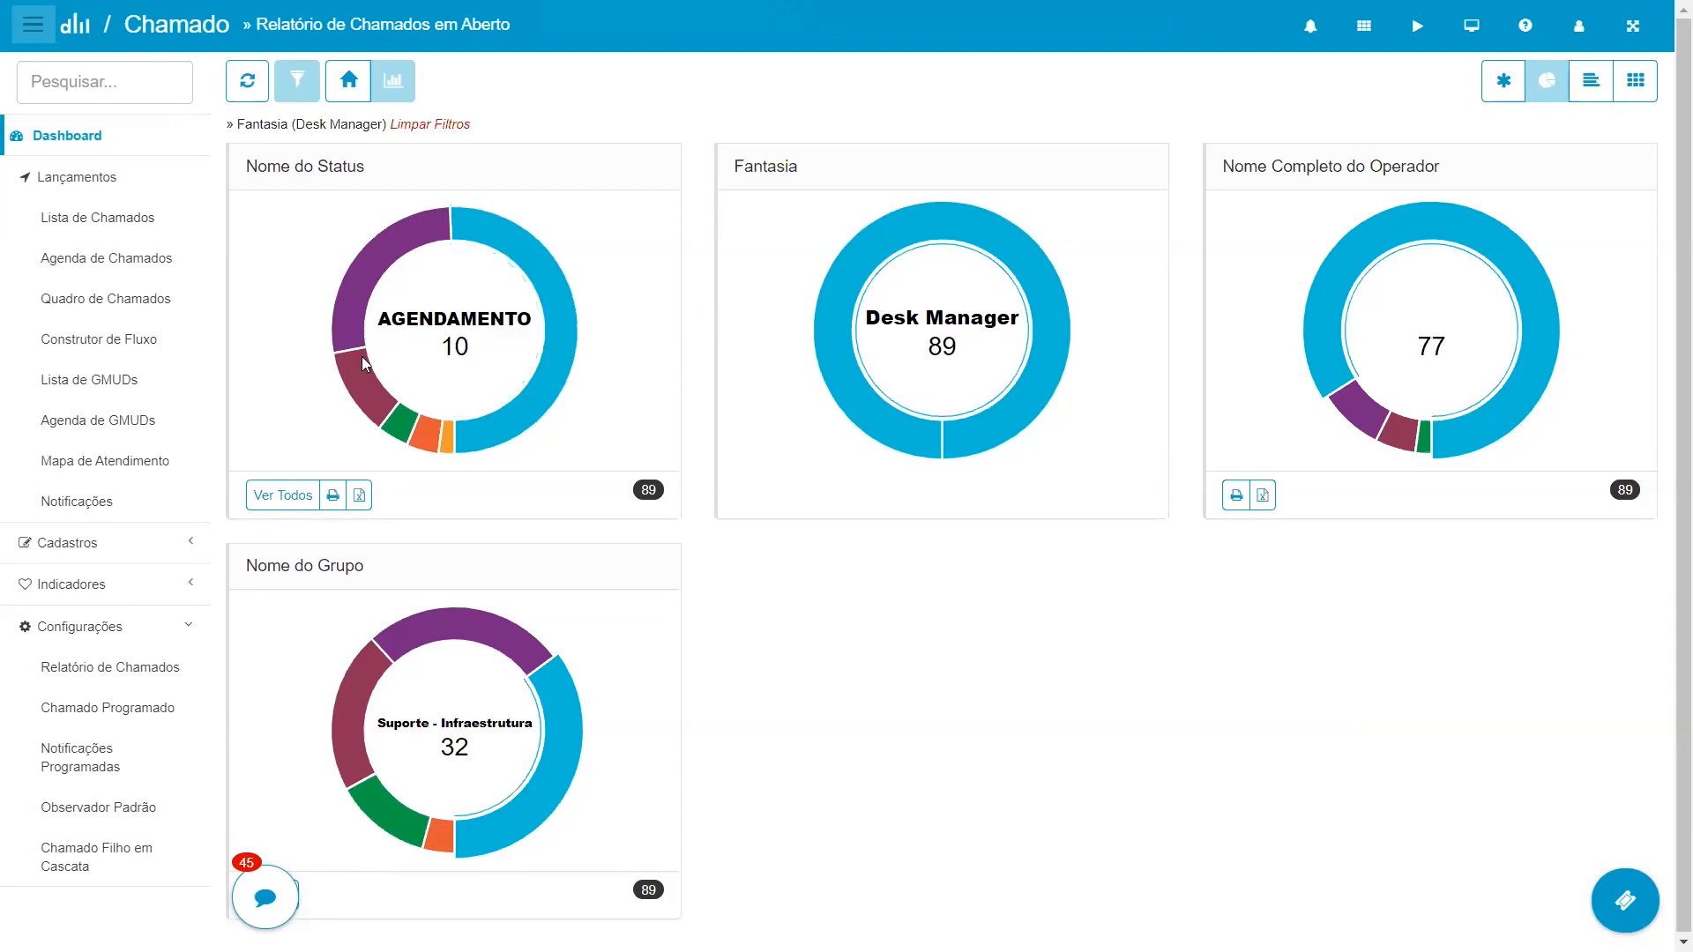
scroll(175, 765, up, 1)
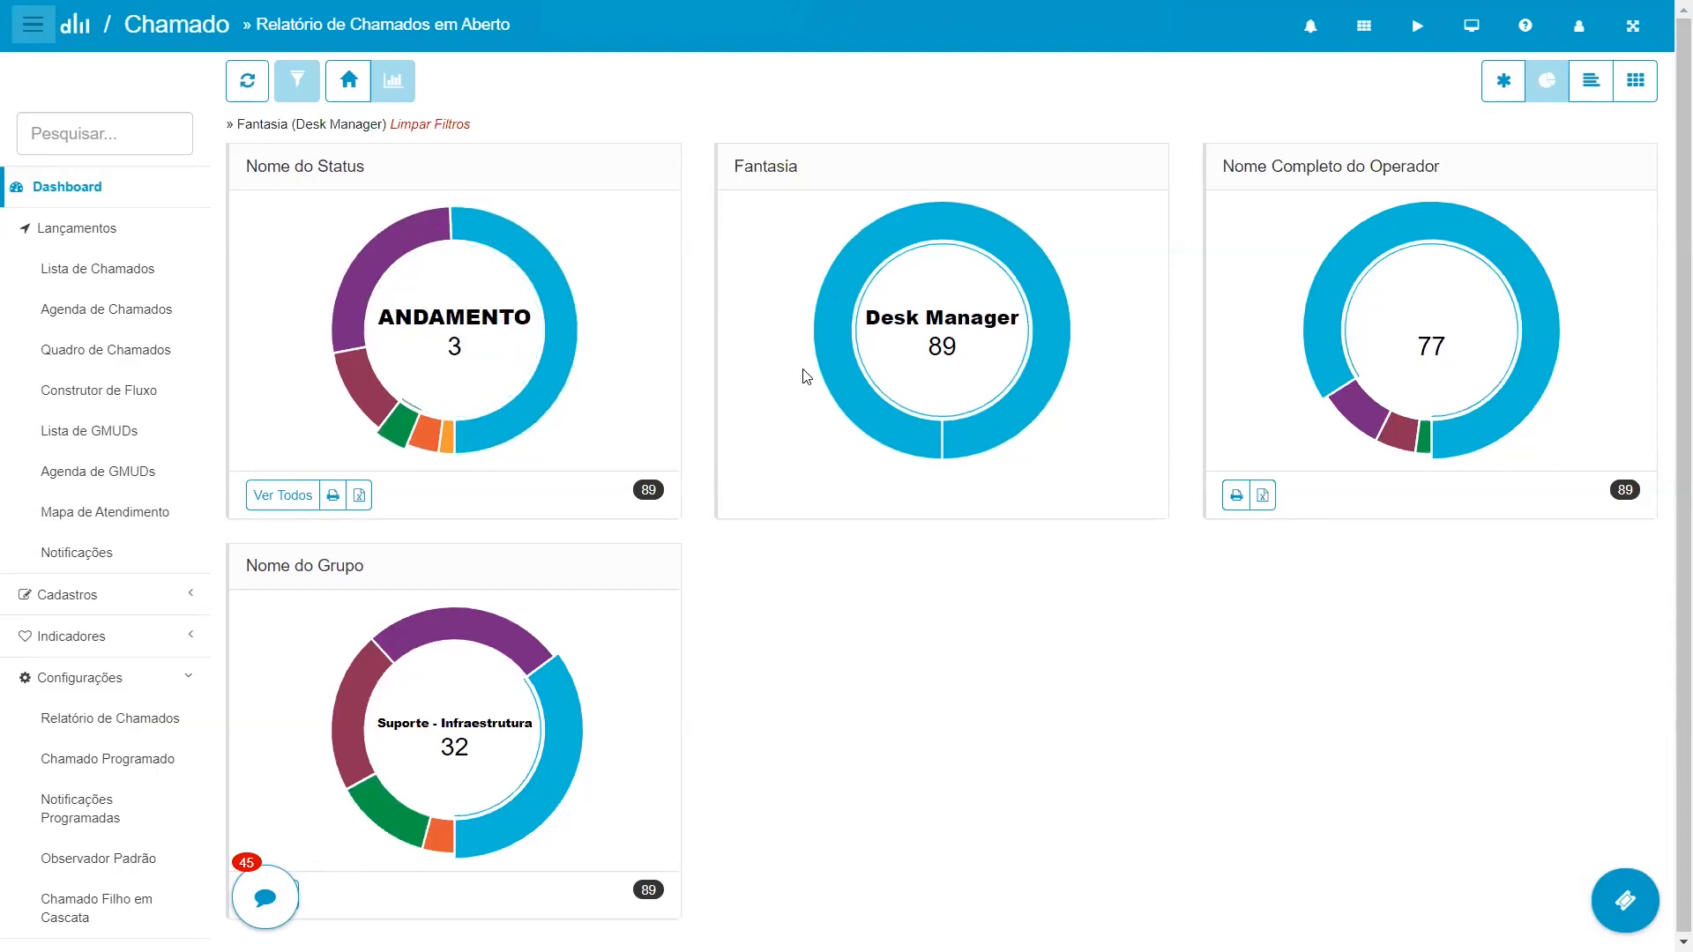
click(1504, 80)
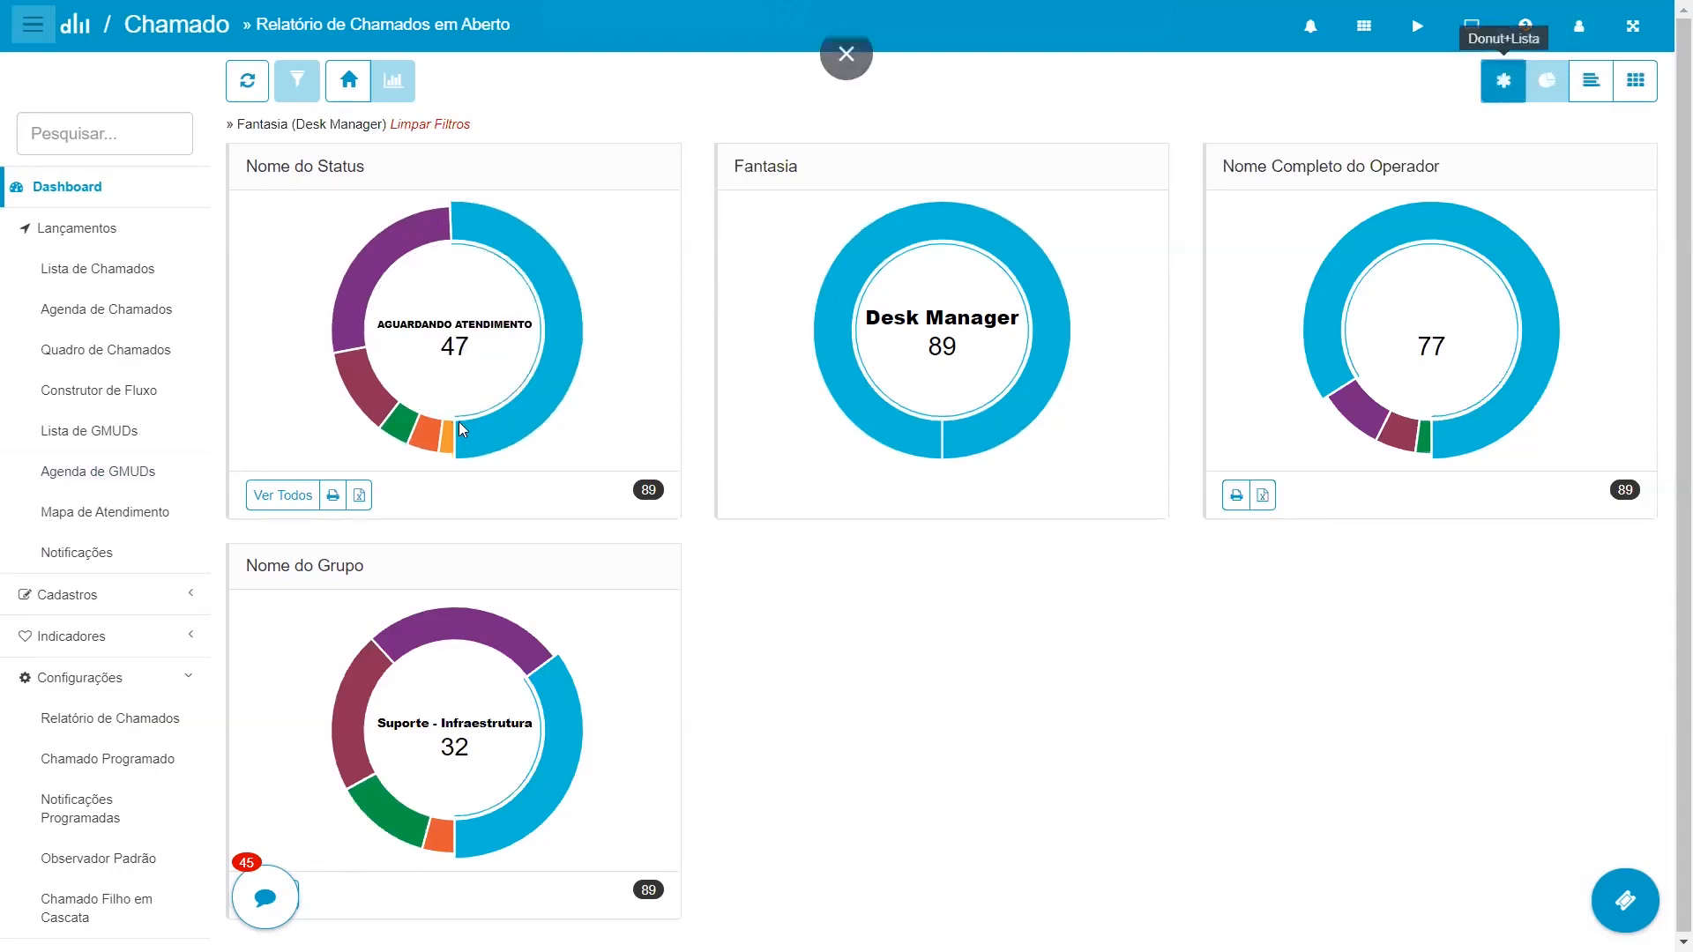
click(371, 625)
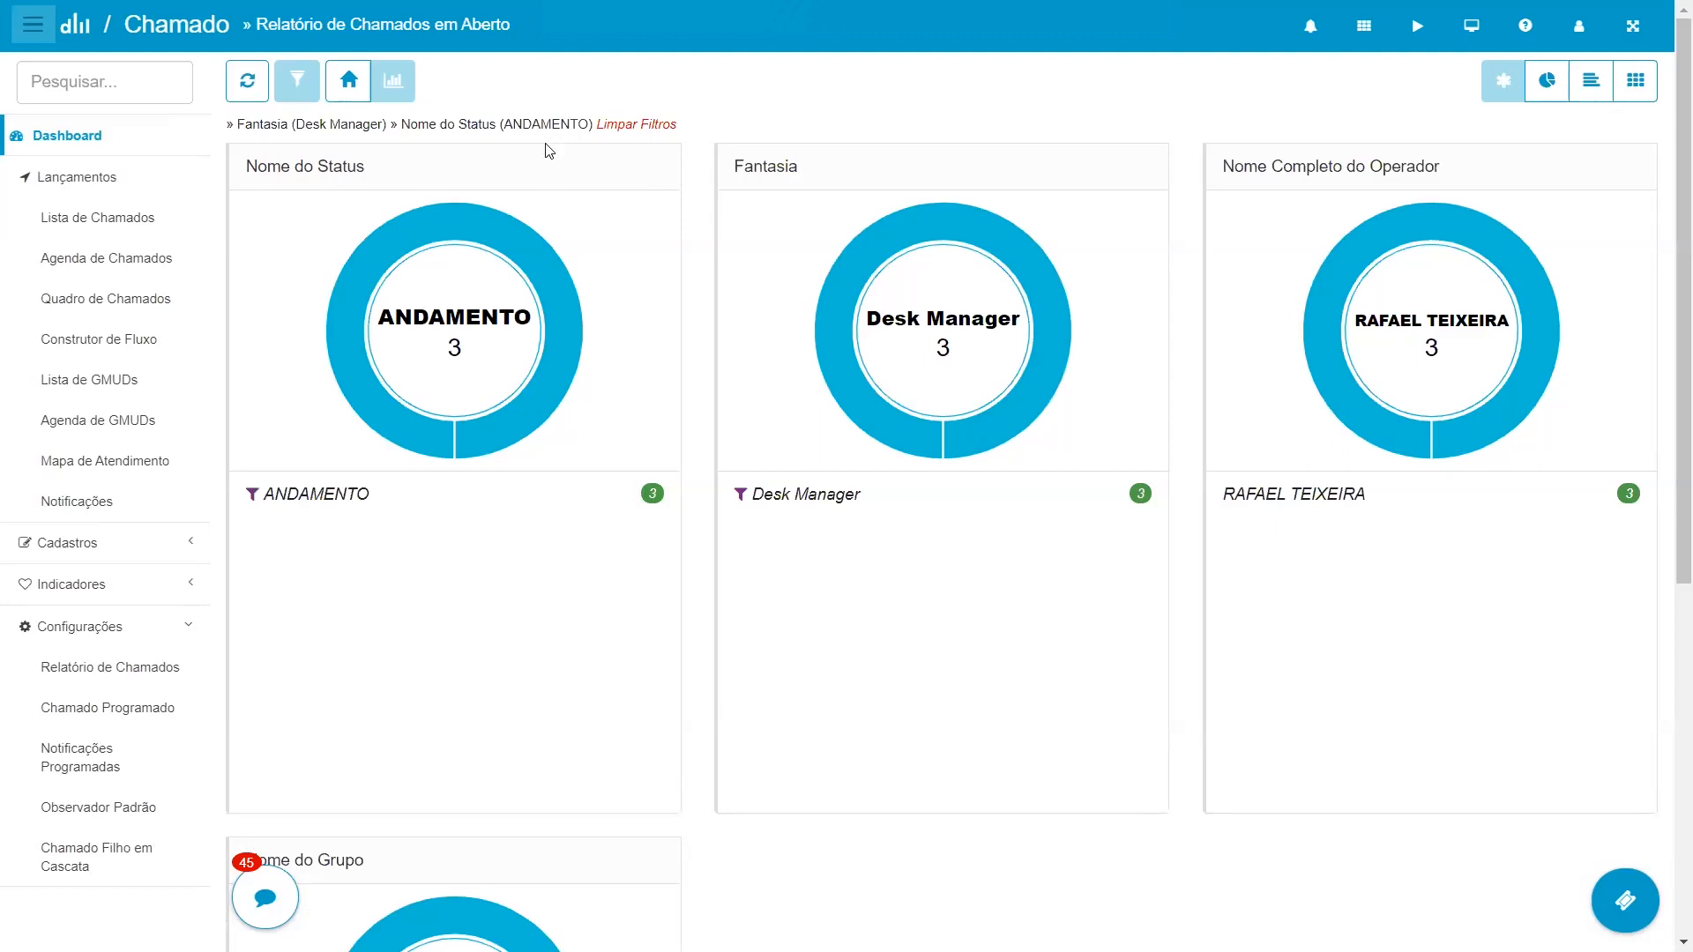
drag(251, 121, 570, 128)
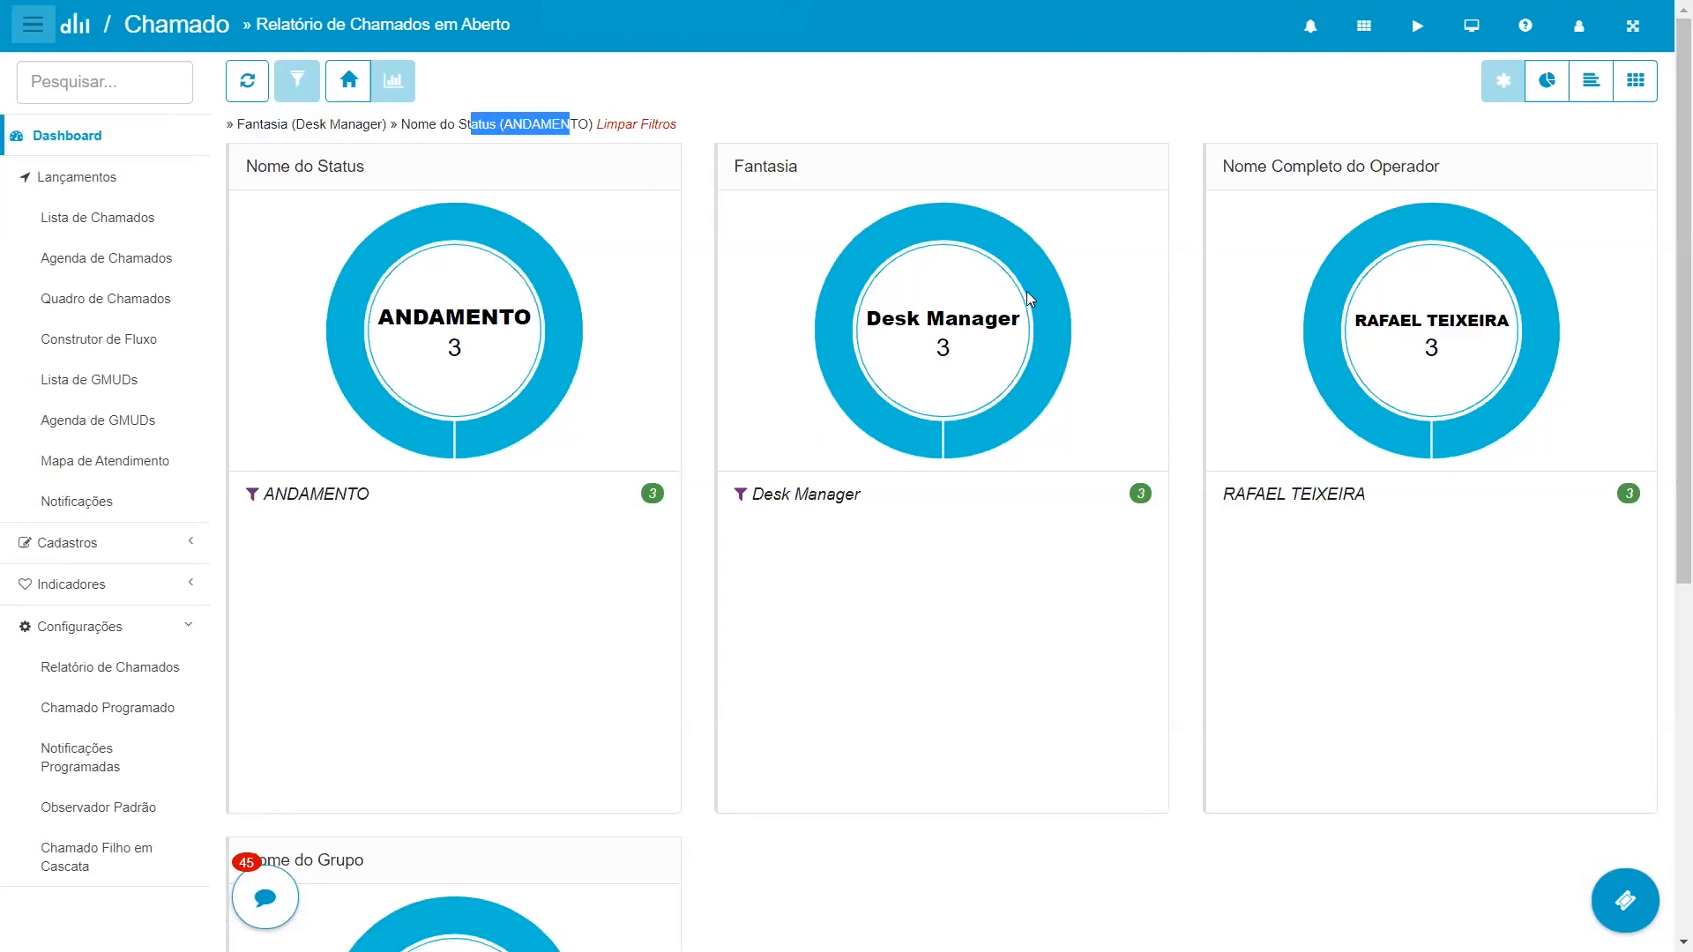
scroll(1069, 552, down, 1)
scroll(654, 135, up, 1)
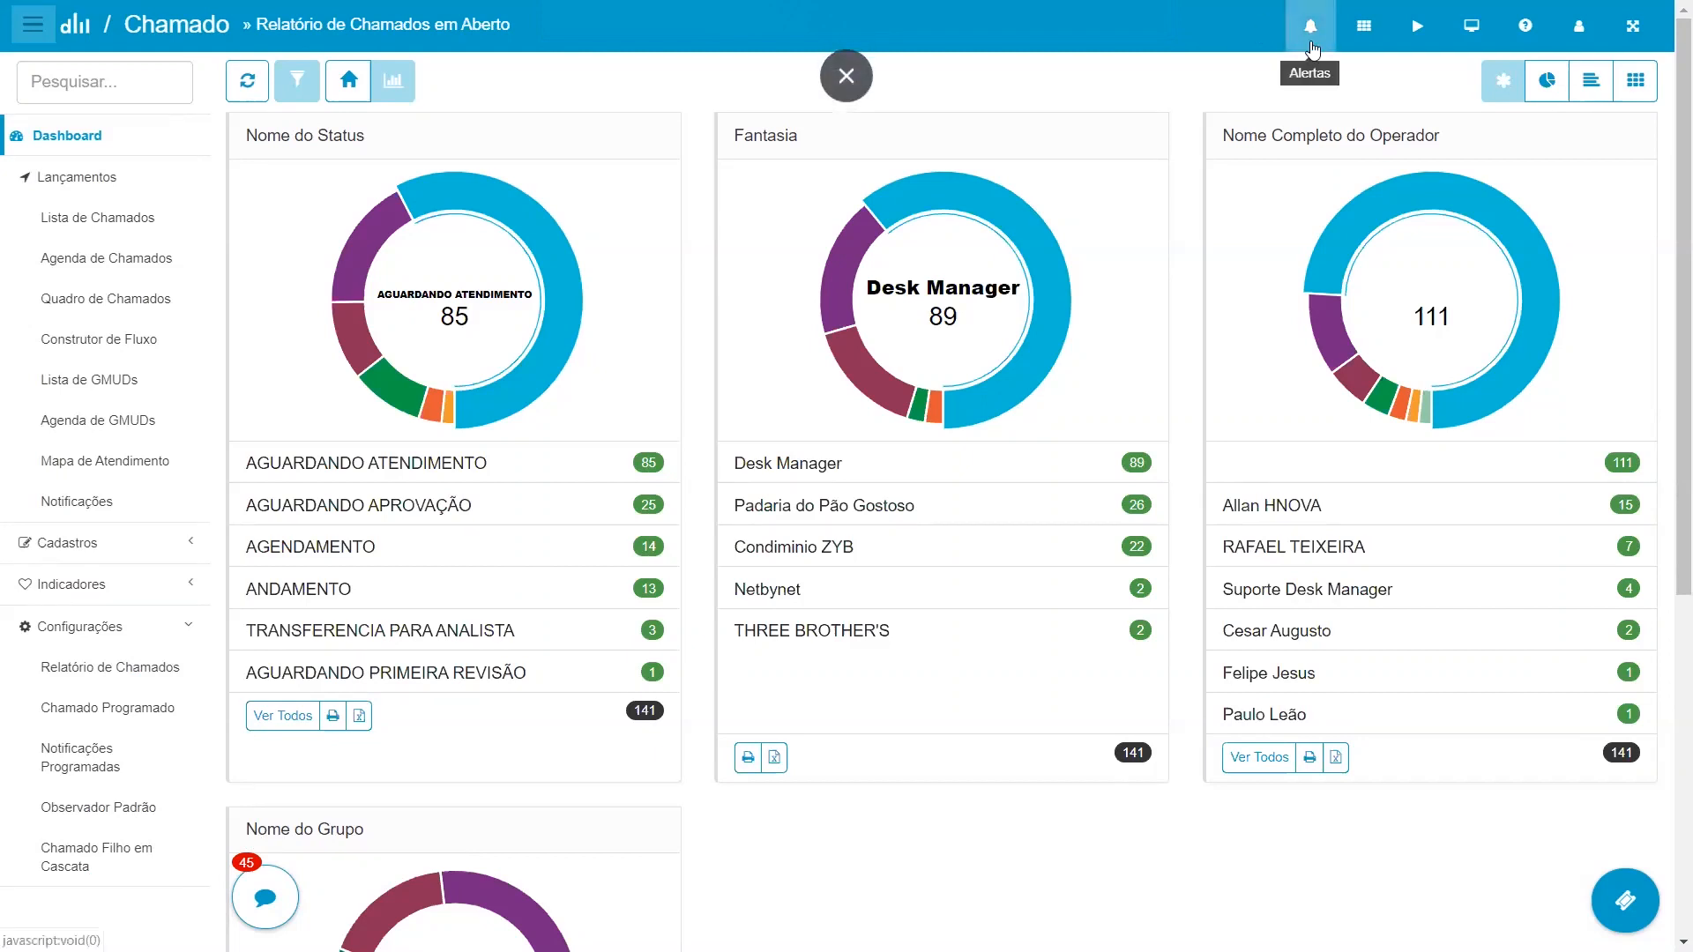
Switch to the Painel app and open its Slide Show list
click(1364, 26)
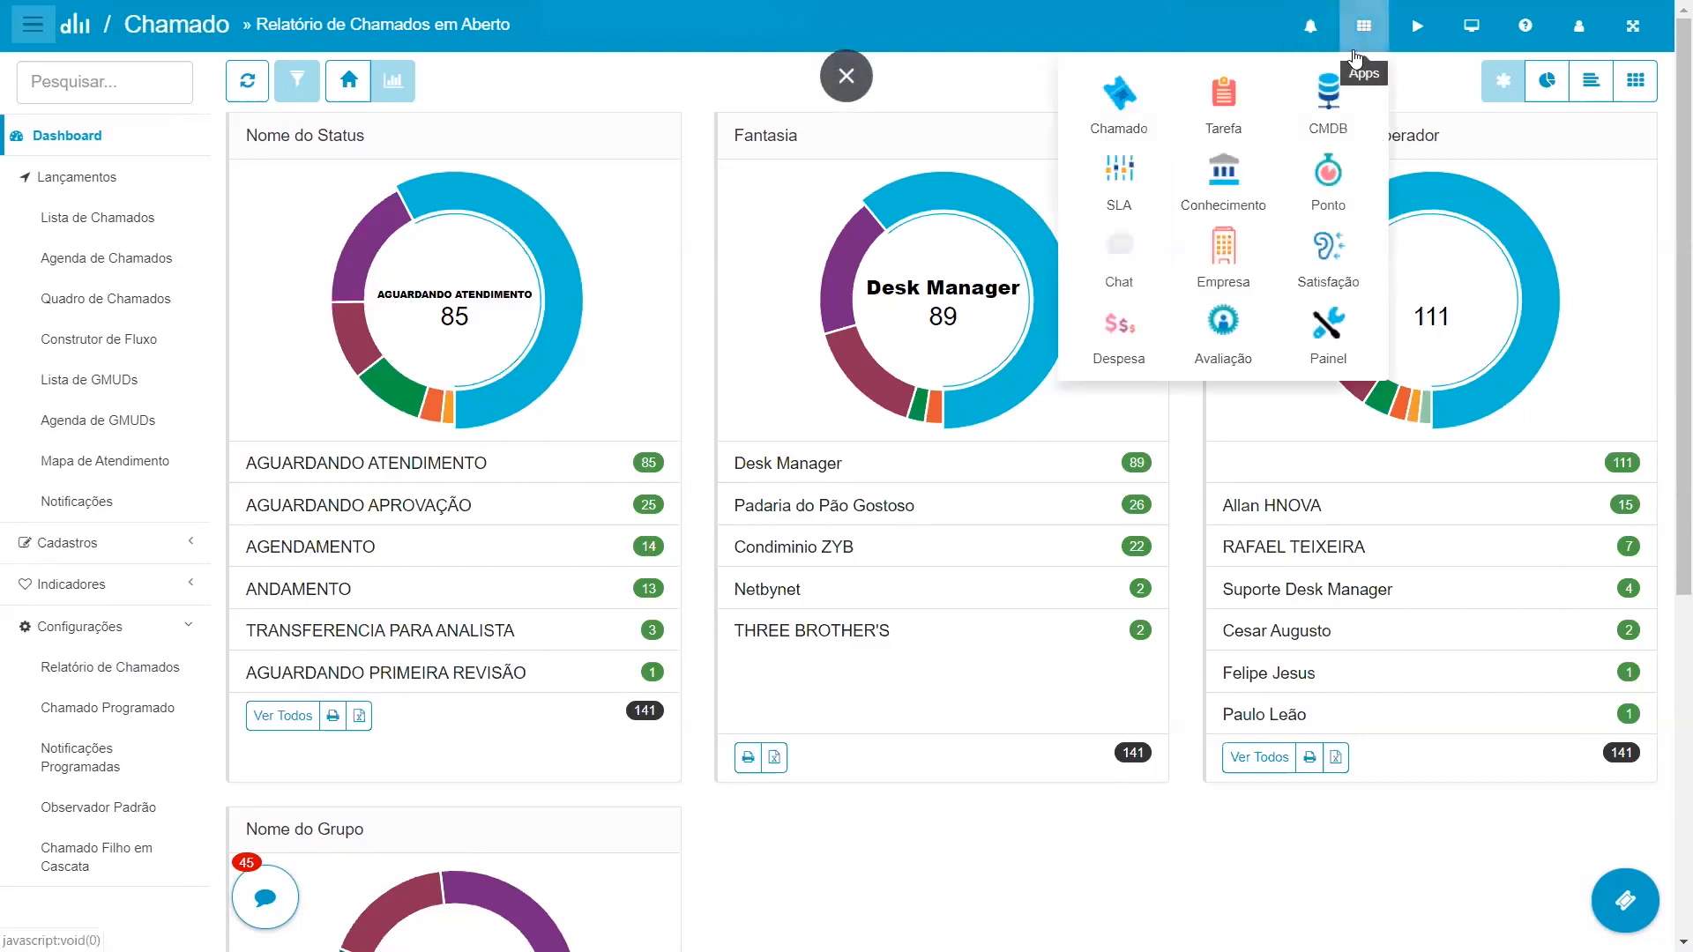
click(1322, 328)
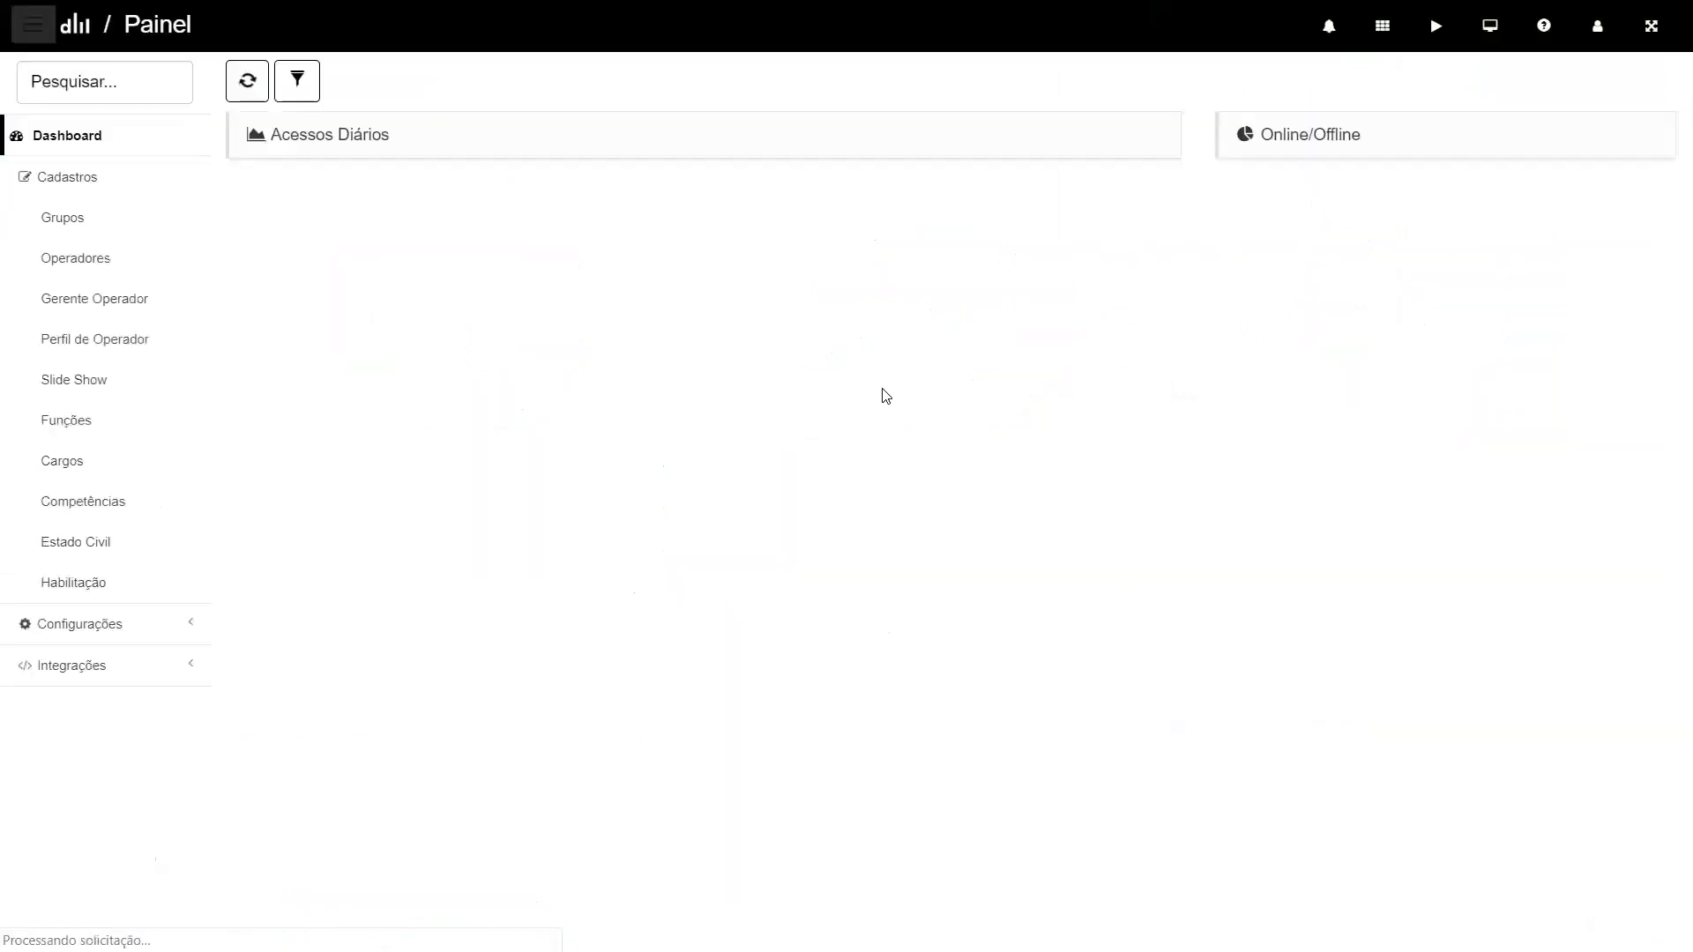
click(85, 431)
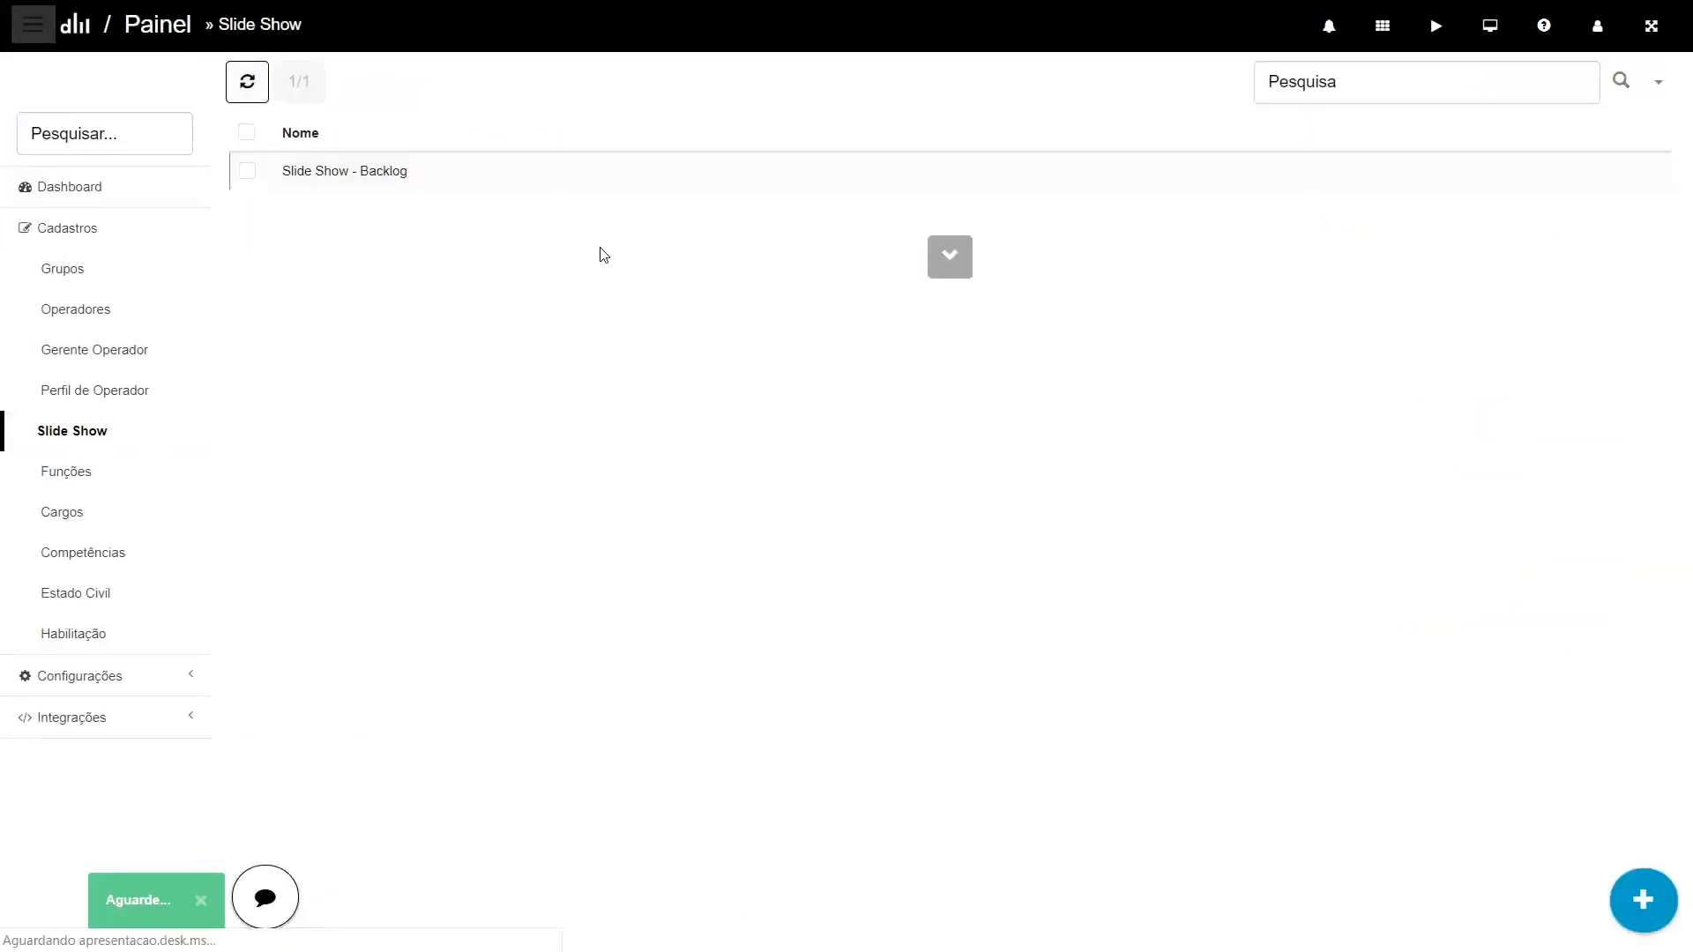
Start a new slide show named "Chamados em Aberto"
click(1638, 909)
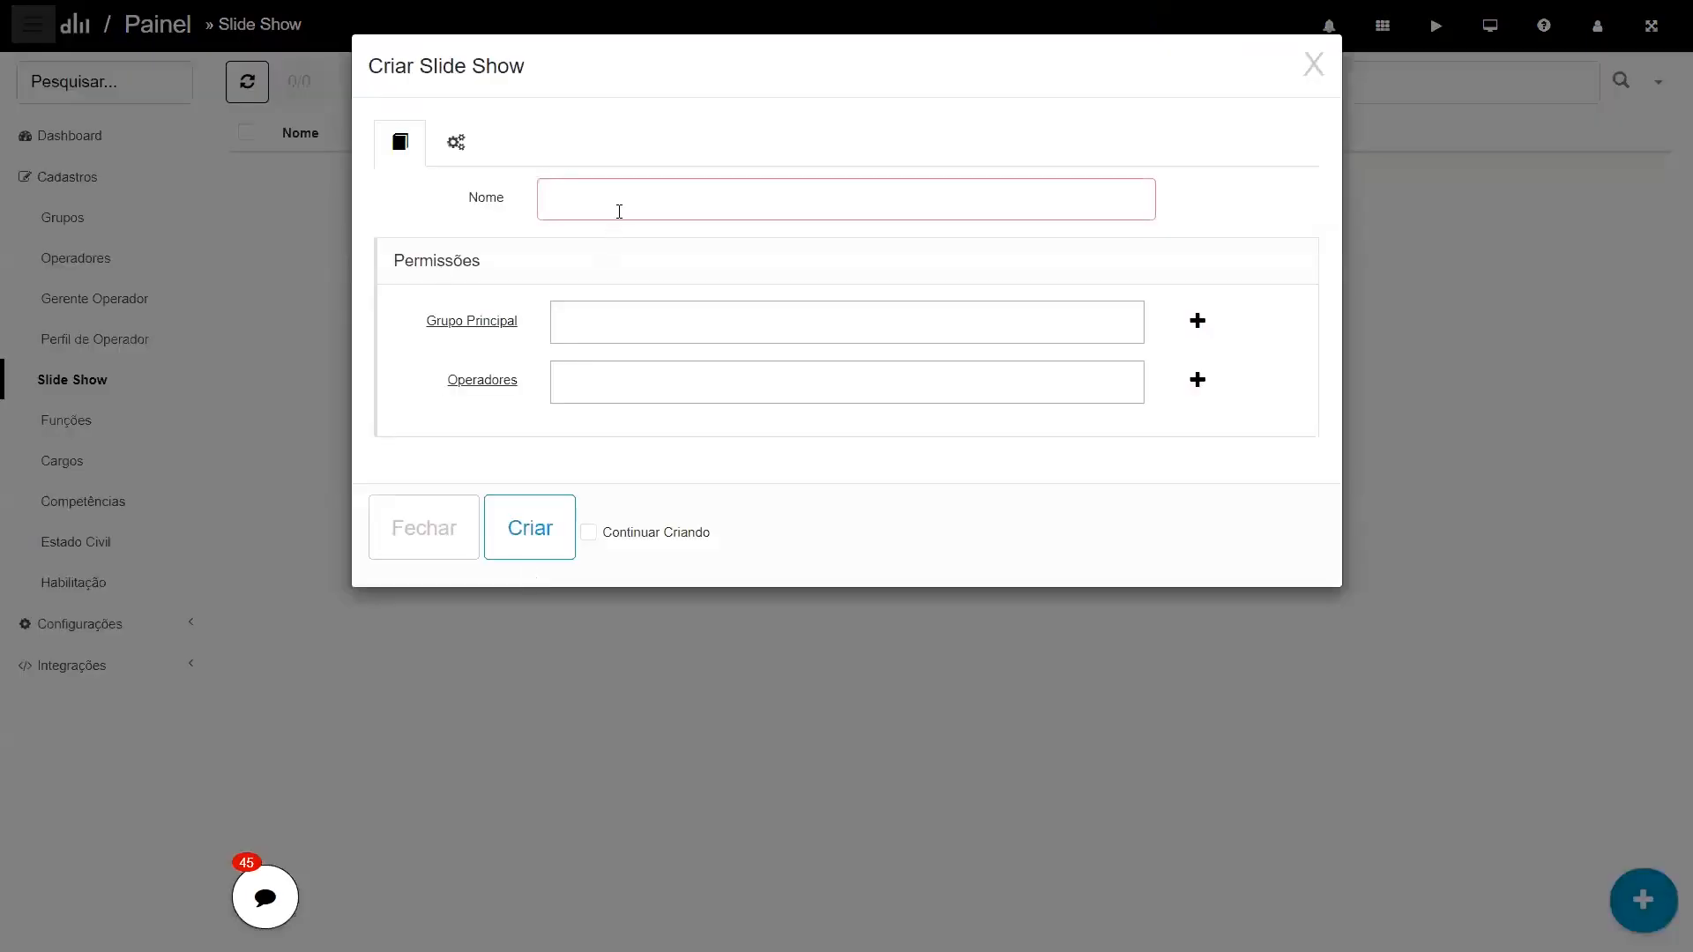
click(618, 211)
text(Chamados em Aberto)
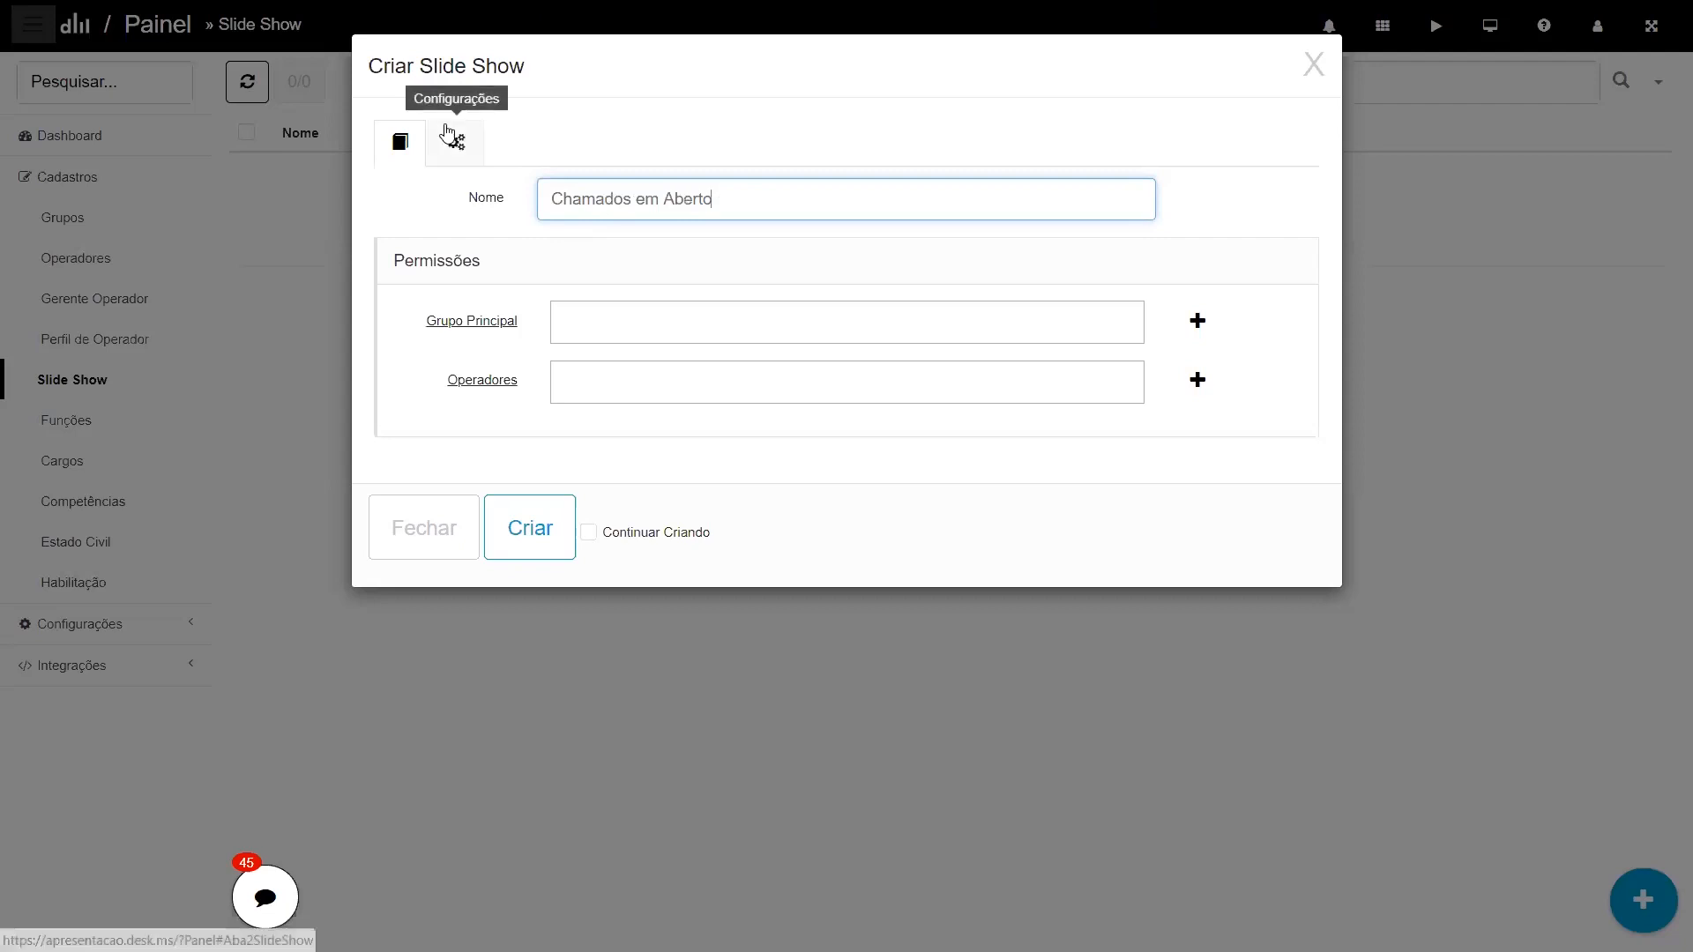
In the slide show's configuration, set the type to Chamado and choose Relatório de Chamados em Aberto as its report
click(454, 139)
click(517, 283)
click(531, 335)
click(770, 287)
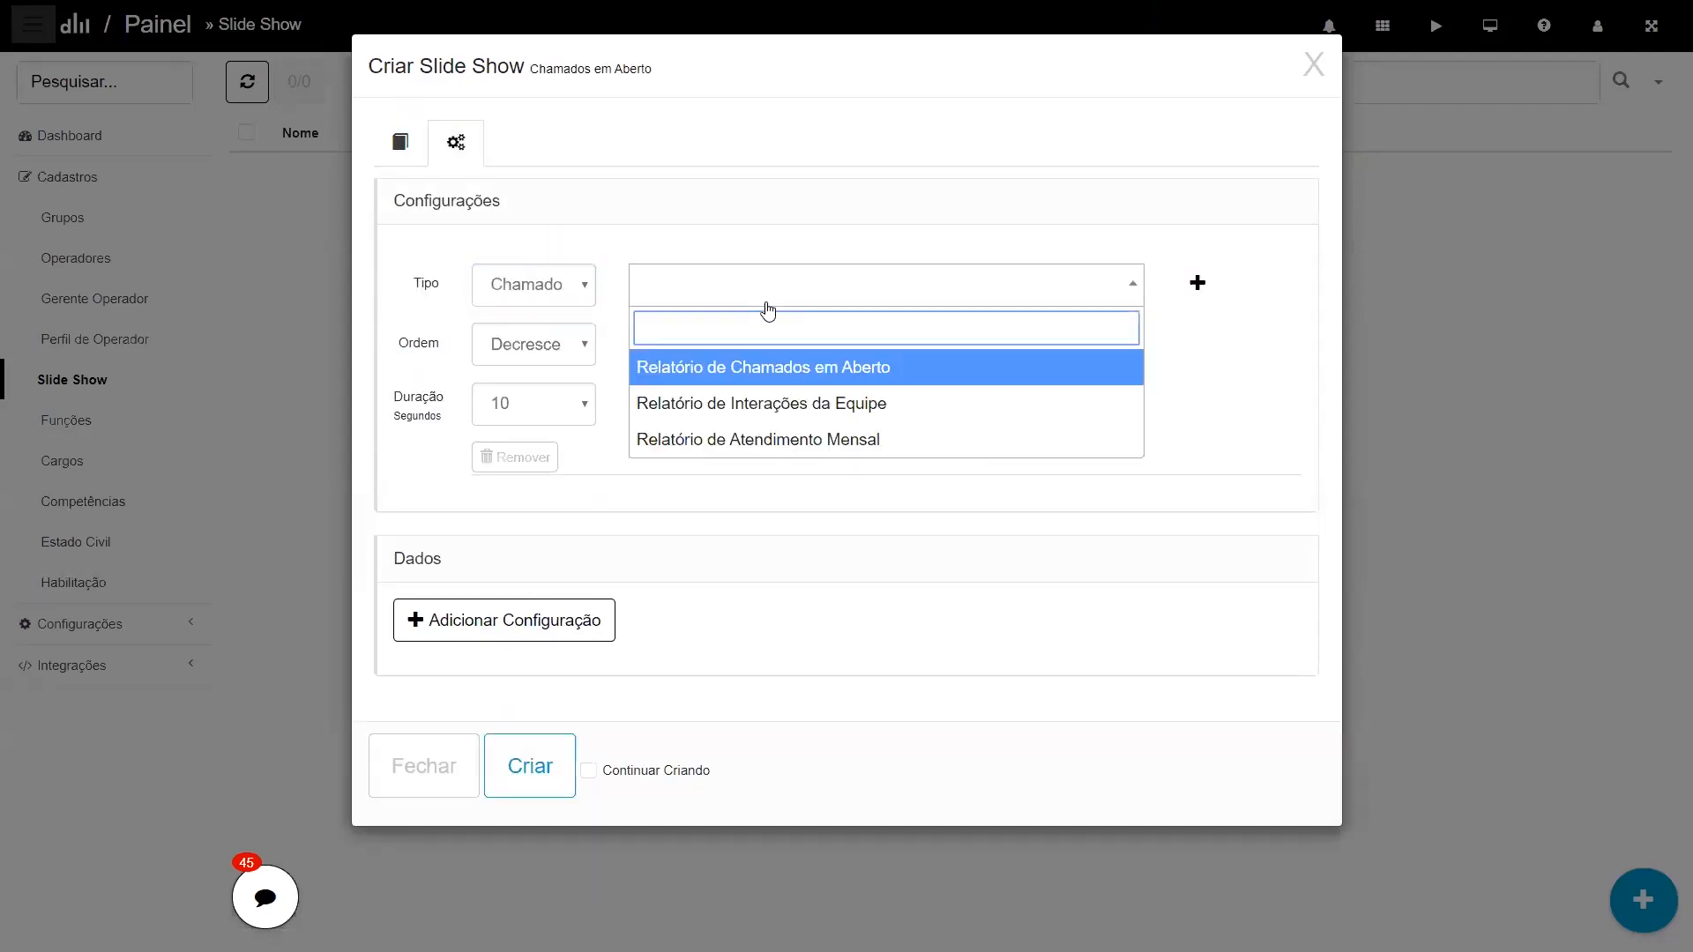
click(775, 367)
Set the slide's display type to Barras and its duration to 30 seconds, and create the slide show
click(892, 346)
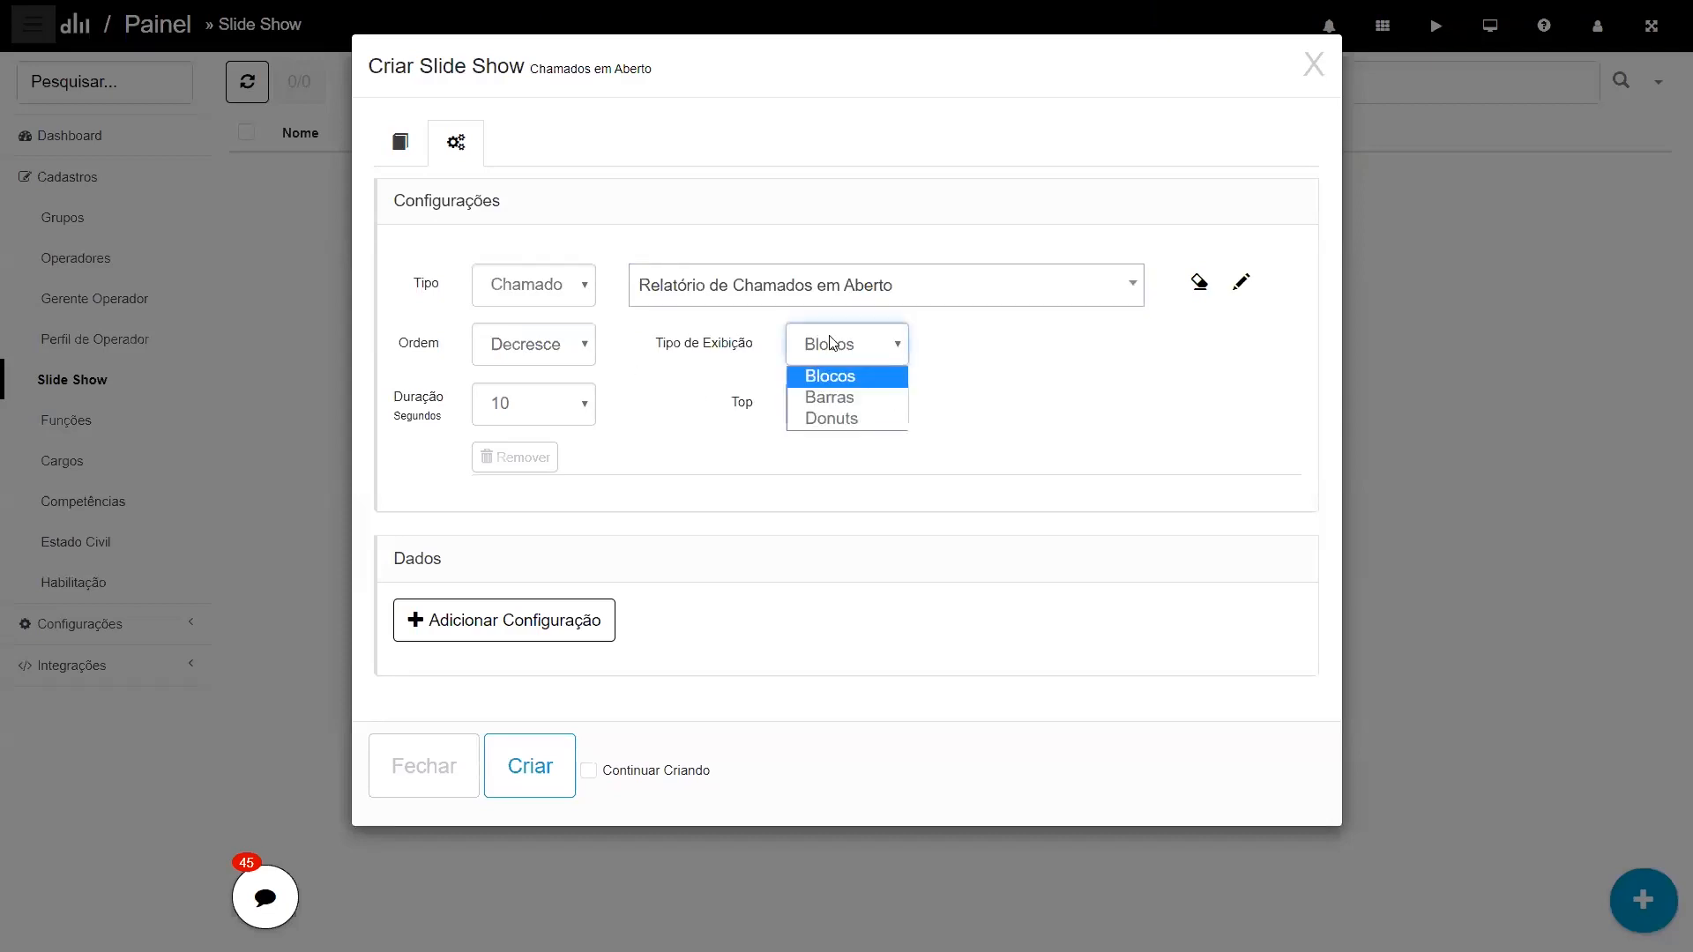
click(842, 394)
click(581, 407)
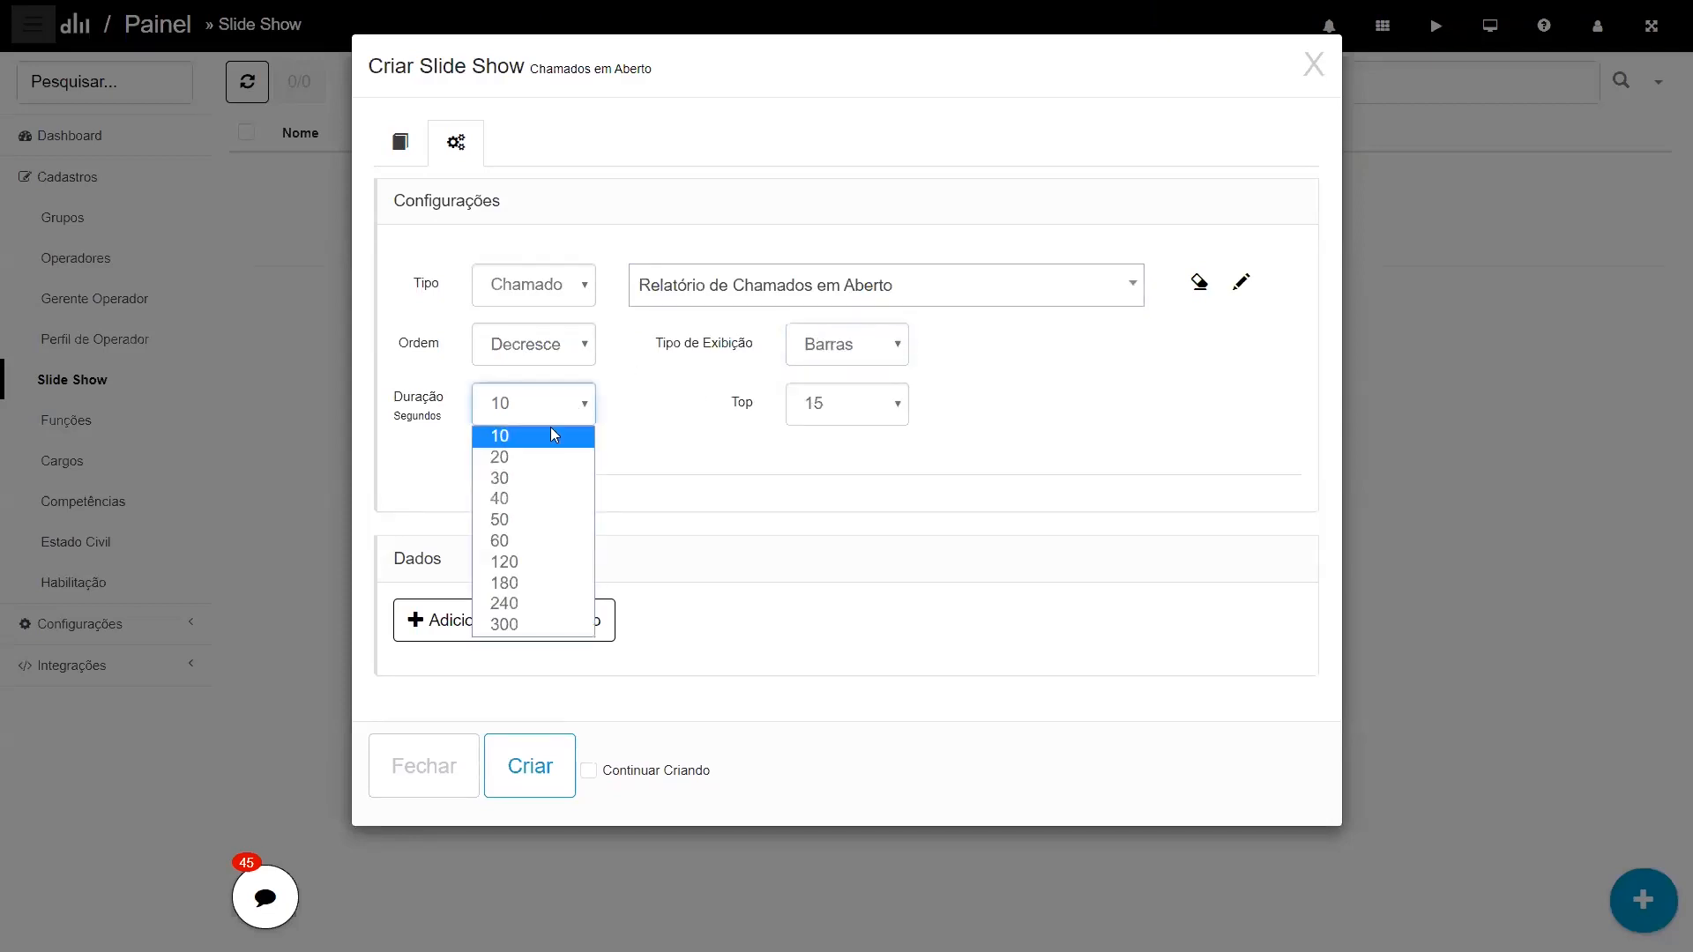
click(547, 480)
click(529, 762)
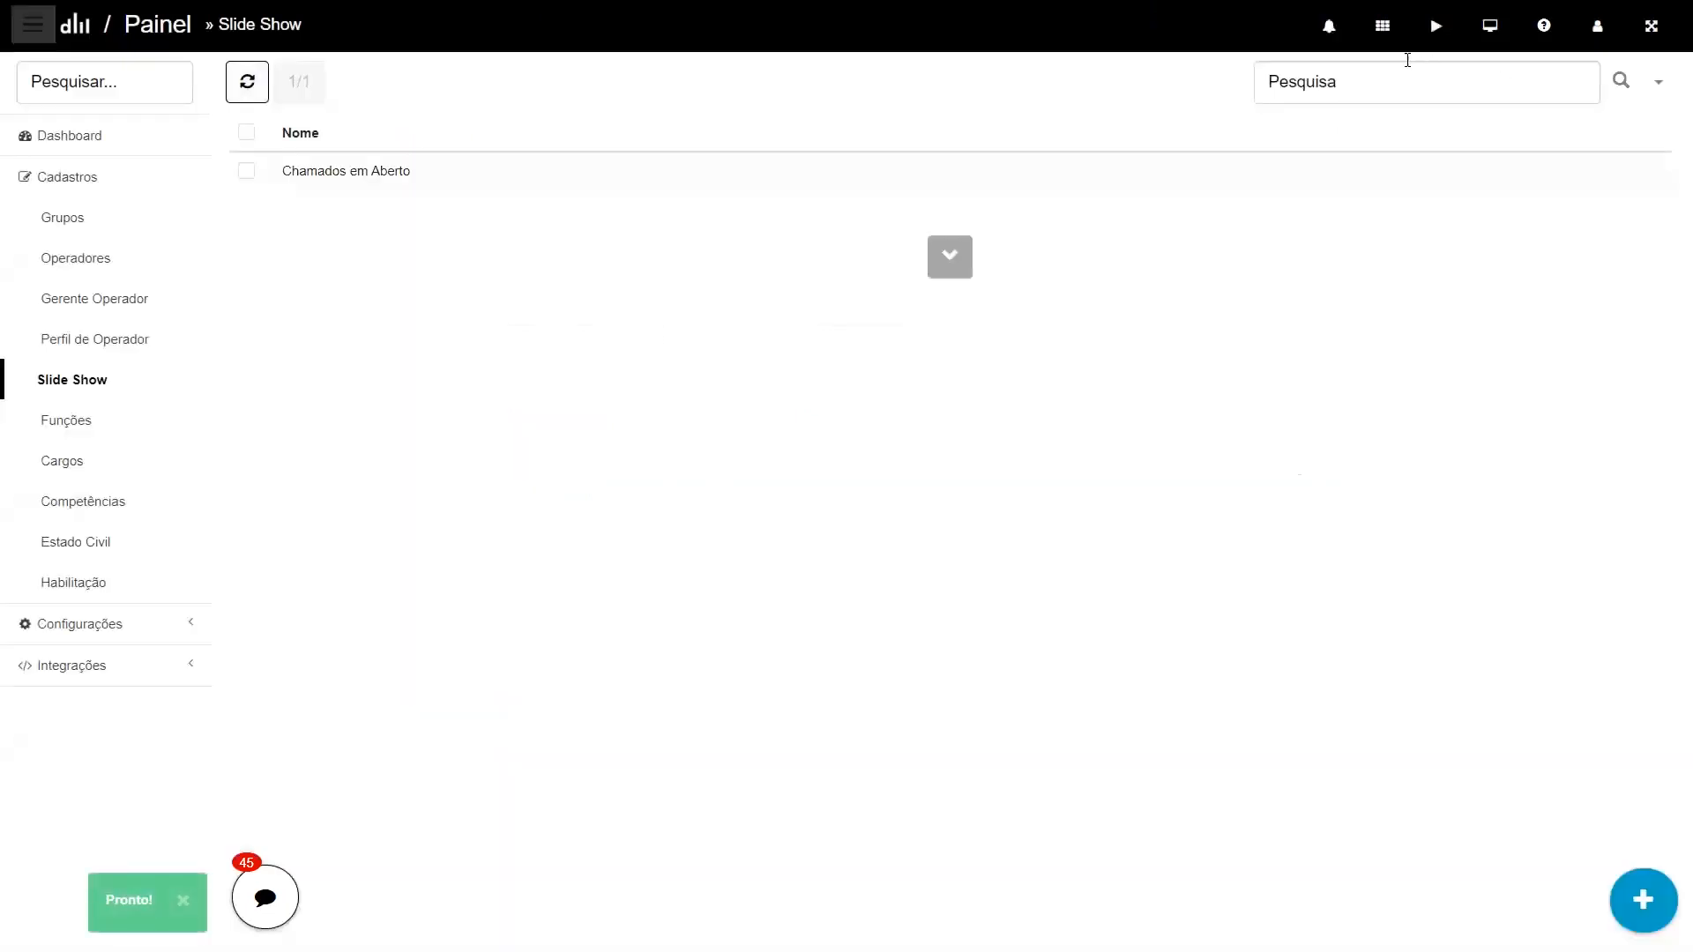
Play the slide show from the Chamado app and view its bars by Fantasia, operator and group, returning to Nome Do Status
click(1490, 26)
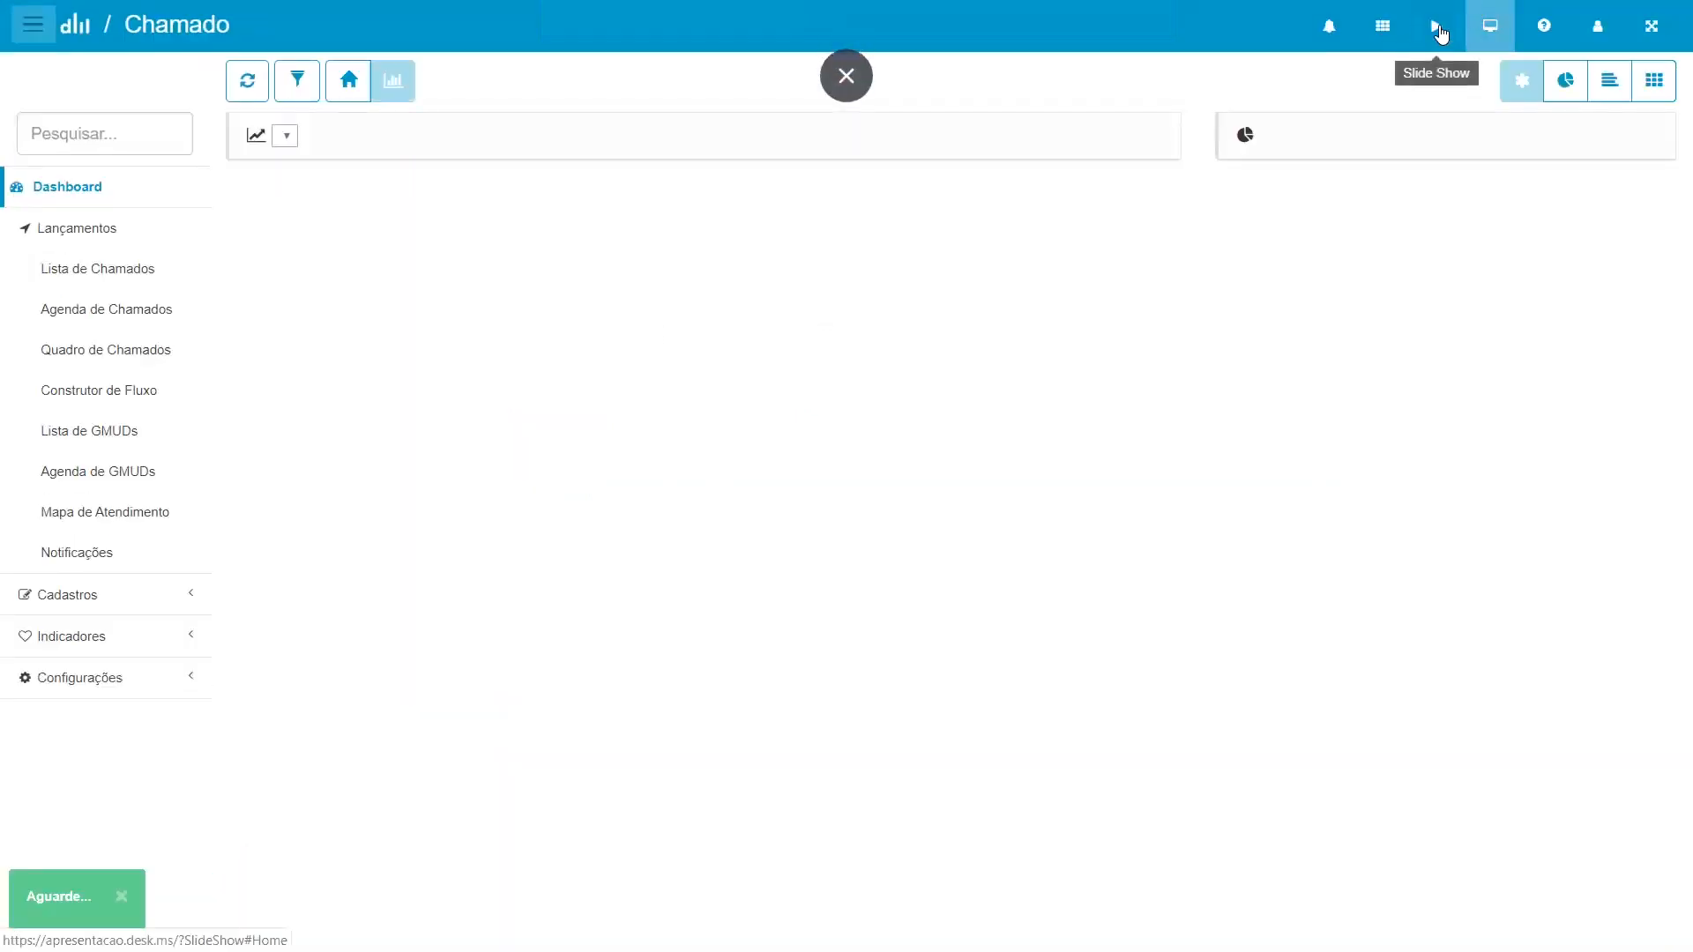
click(1436, 26)
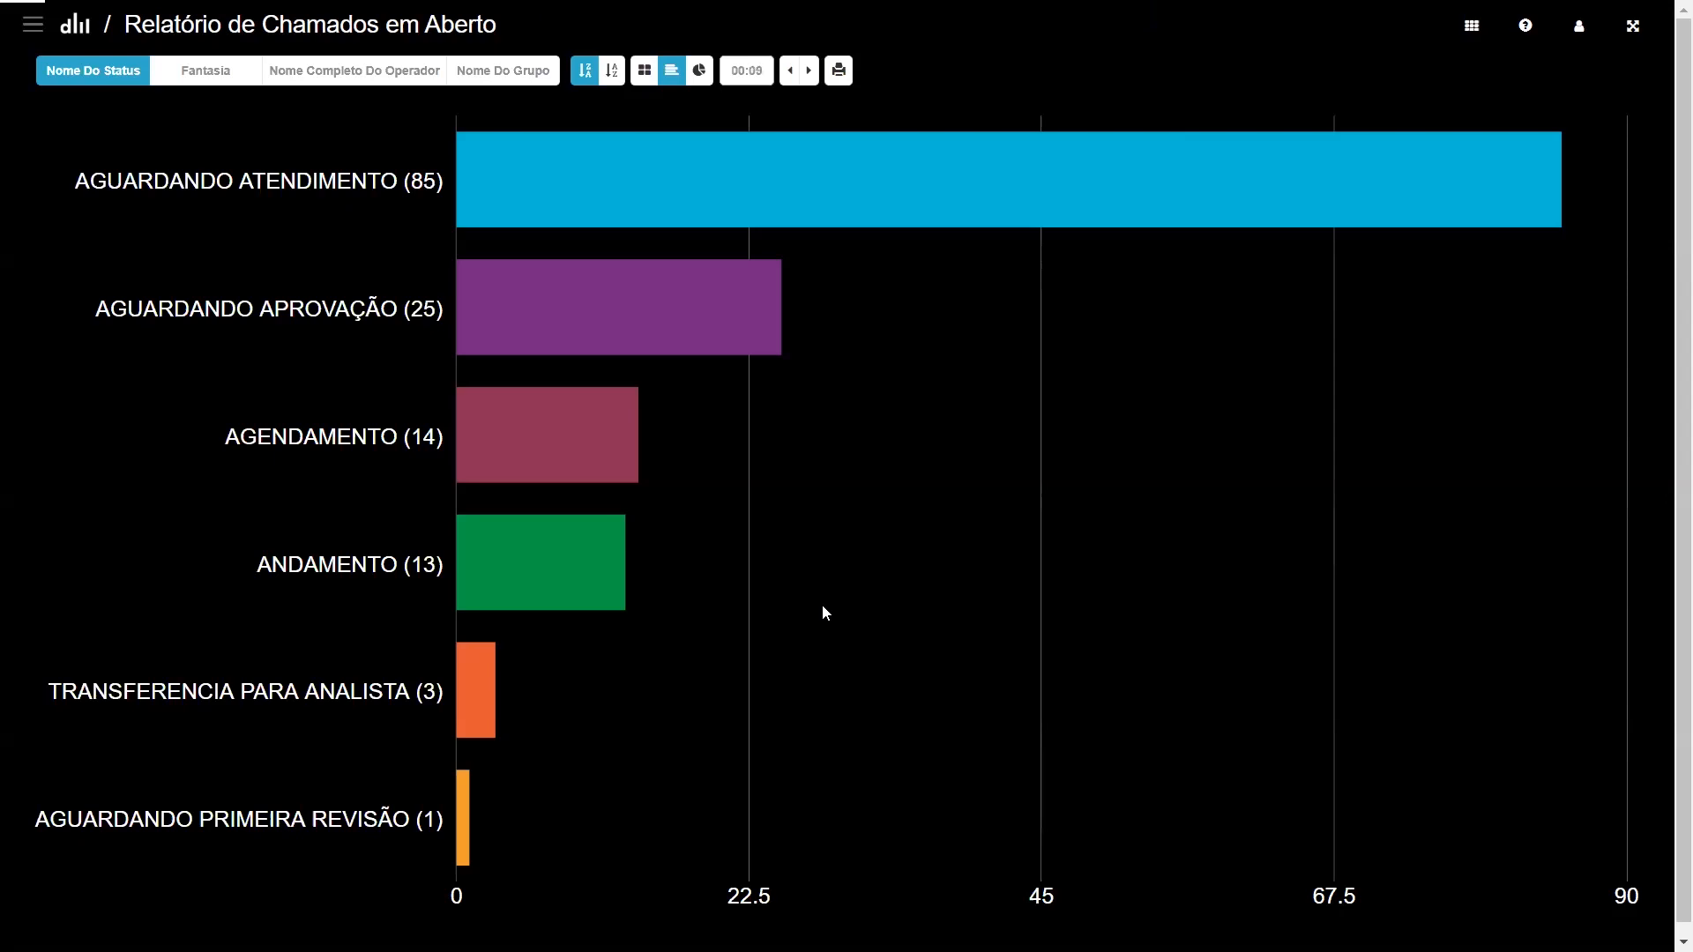
click(231, 82)
click(315, 81)
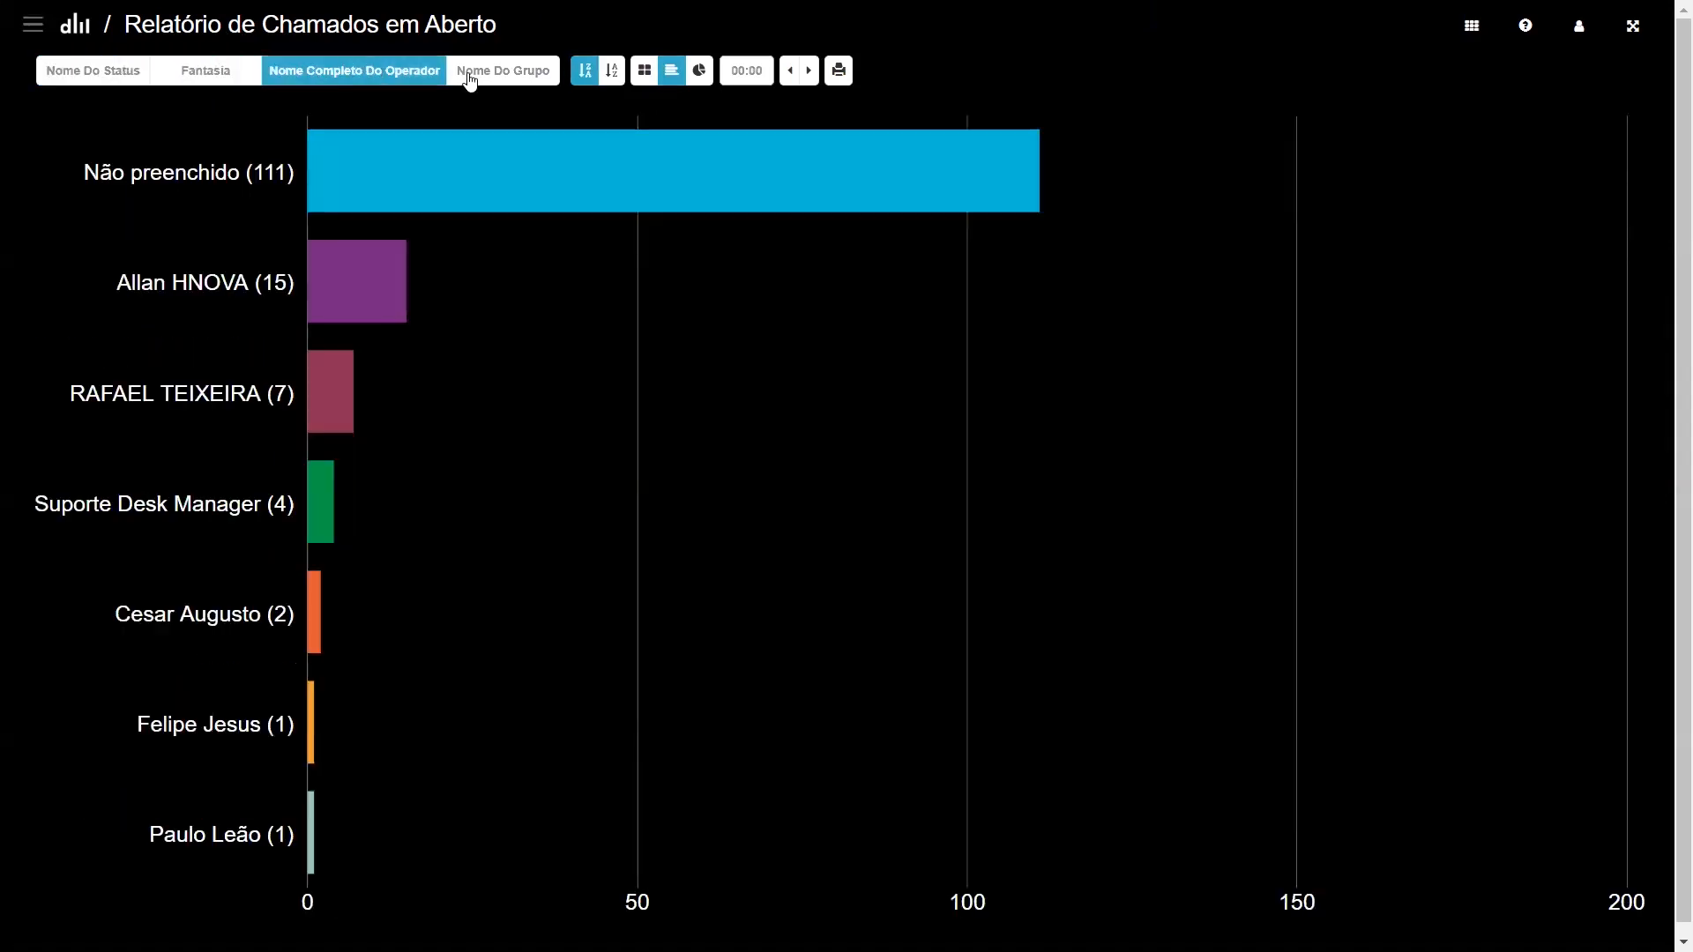
click(466, 81)
click(110, 73)
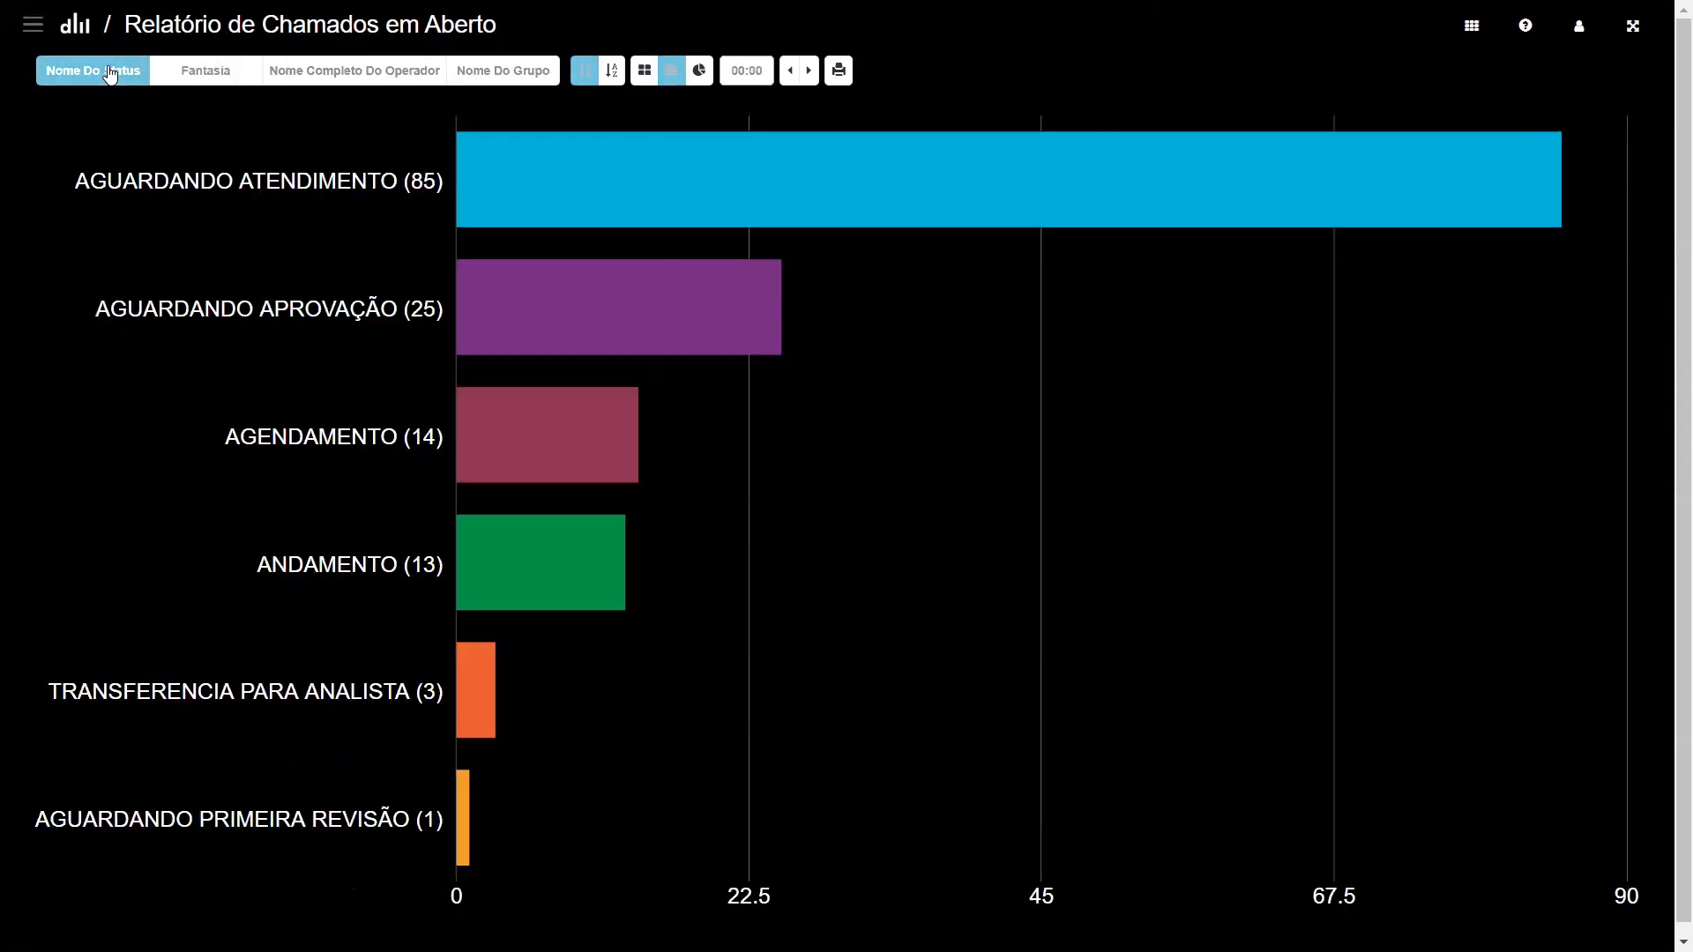